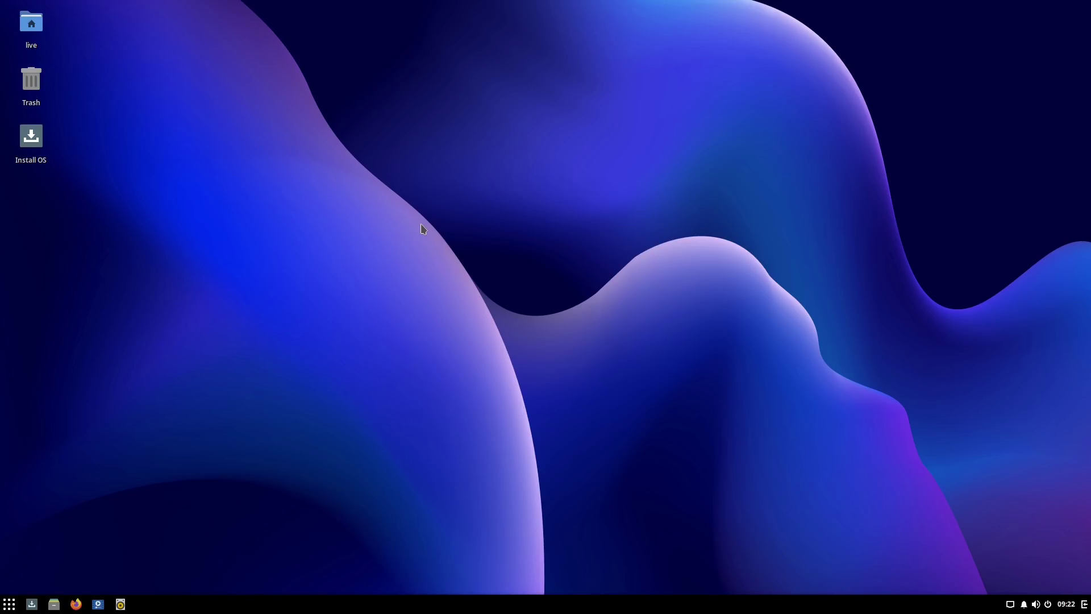
# Step: Search the web for "solus linux" in Firefox and accept Google's cookie terms
pyautogui.click(75, 603)
pyautogui.write('solus linux')
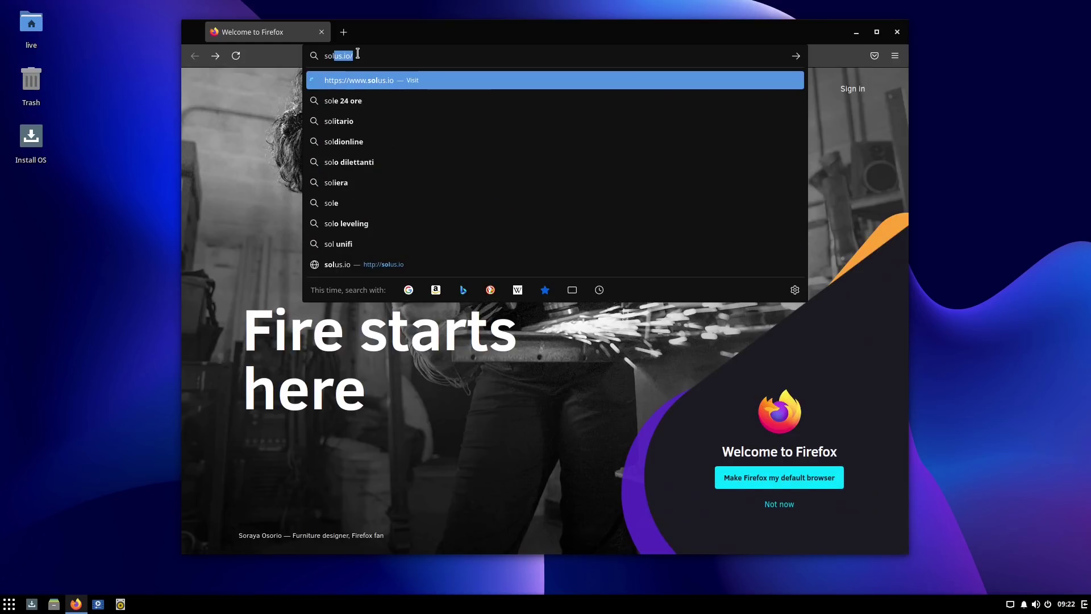
pyautogui.press('Return')
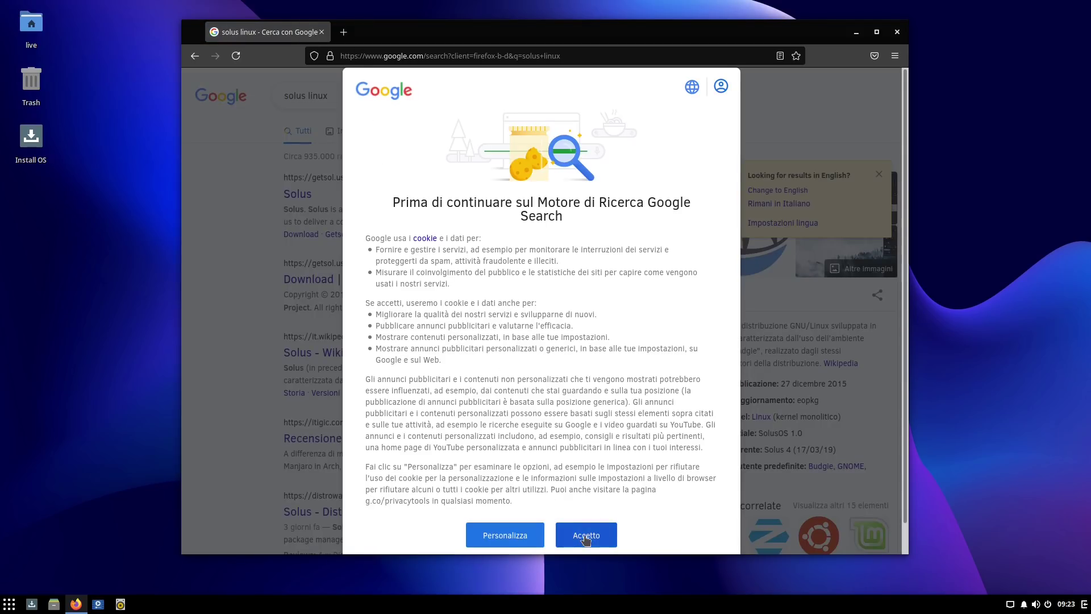
pyautogui.click(586, 537)
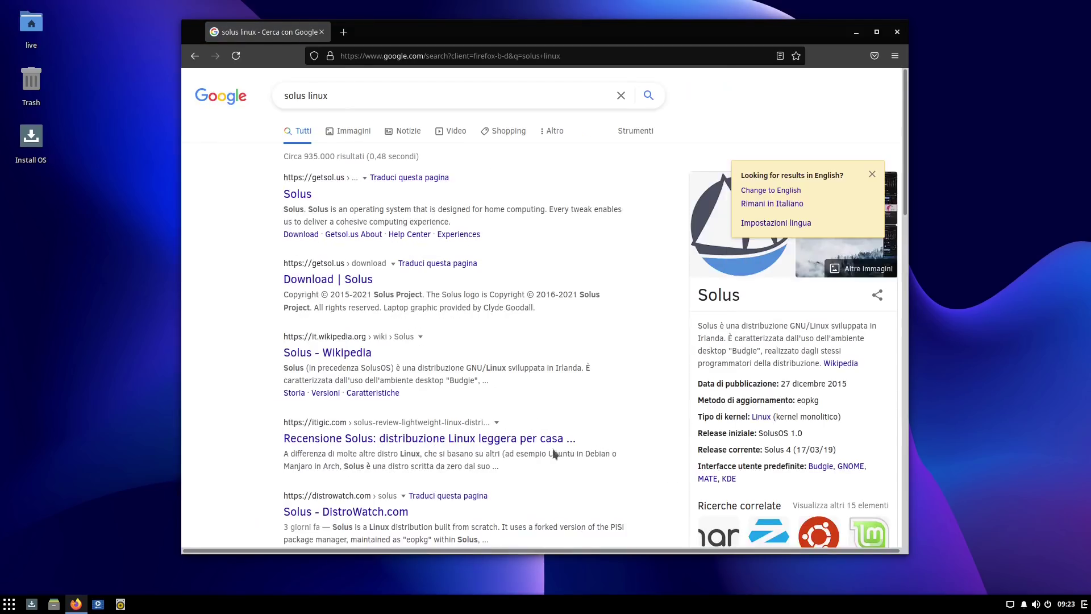
# Step: Open the download page of the official Solus website and dismiss the Solus 4.3 announcement banner
pyautogui.click(297, 195)
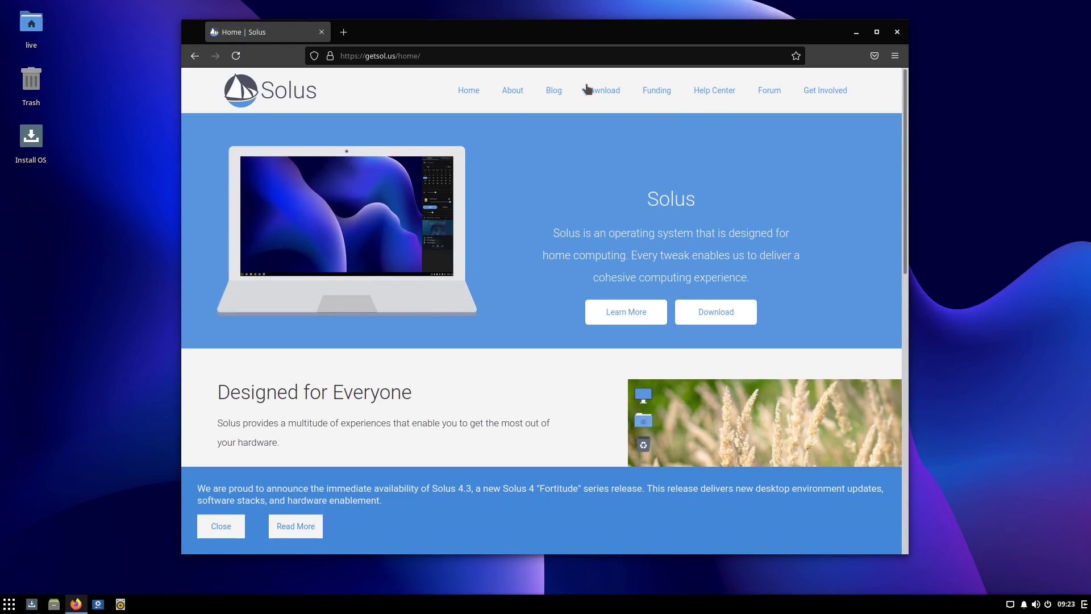
pyautogui.click(596, 97)
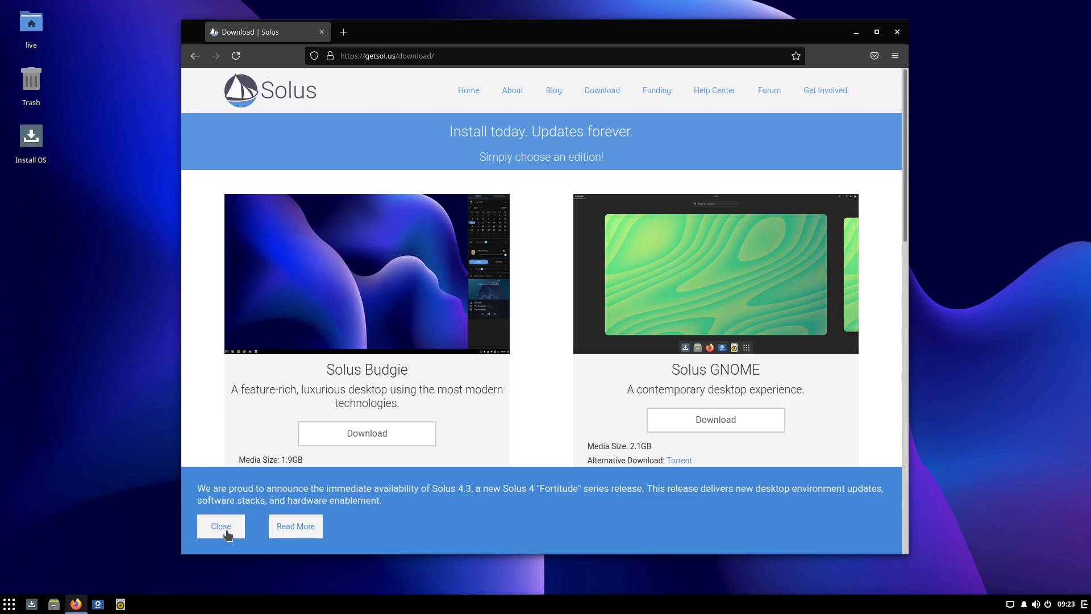
pyautogui.click(226, 528)
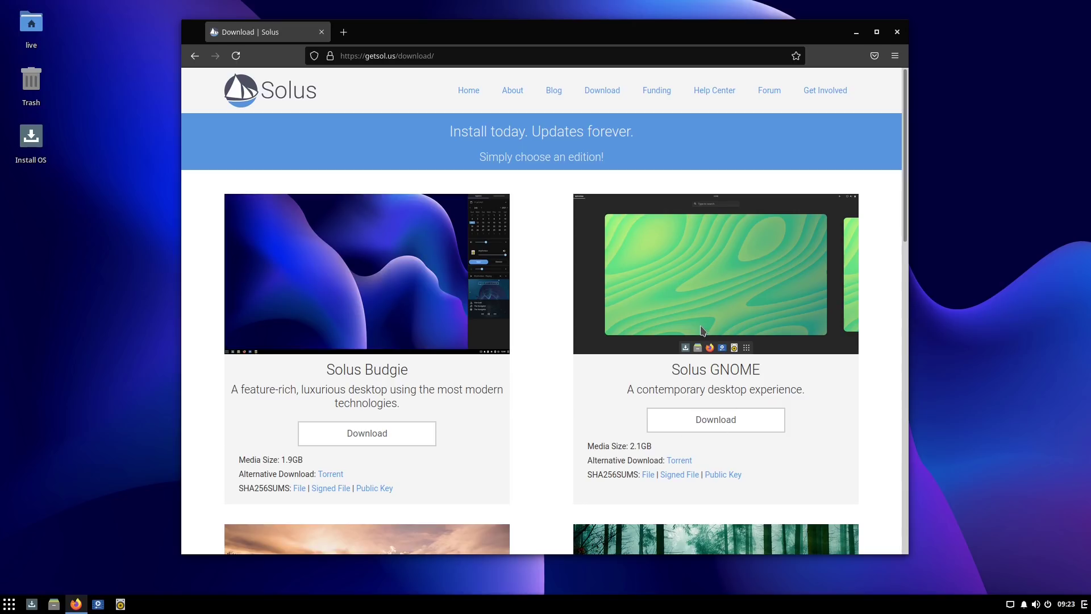
# Step: Look through the Budgie, GNOME, MATE and Plasma editions offered on the Solus download page
pyautogui.scroll(-5, 694, 319)
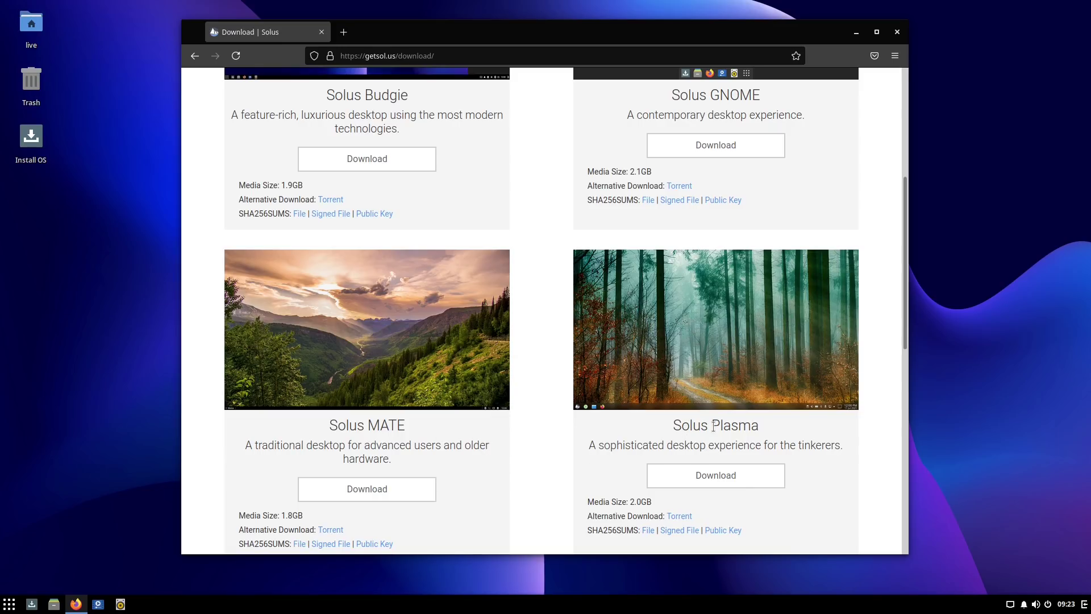
pyautogui.scroll(-3, 621, 454)
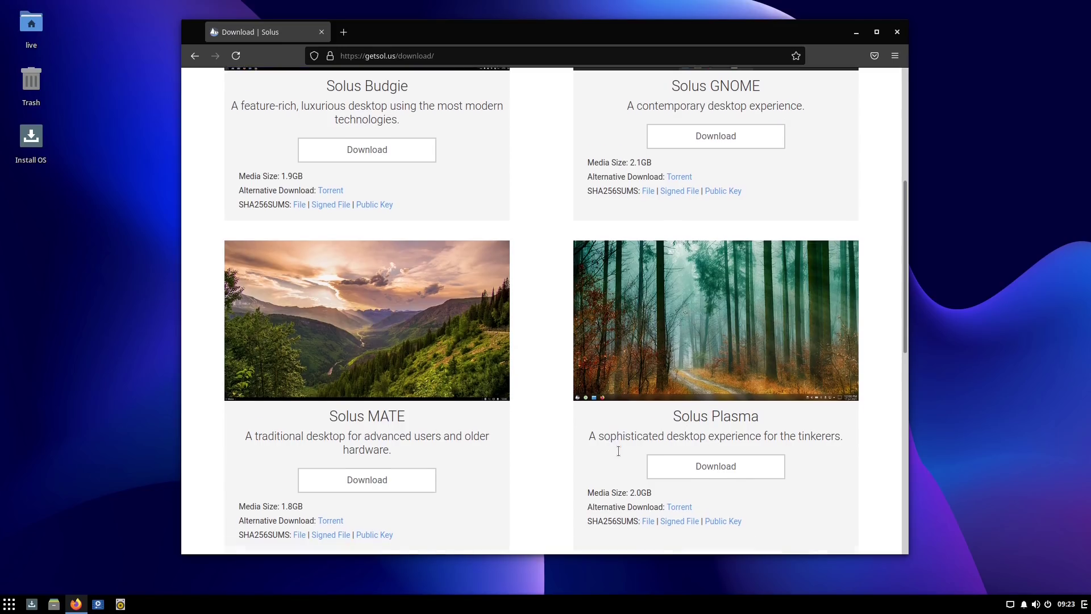
pyautogui.scroll(5, 620, 456)
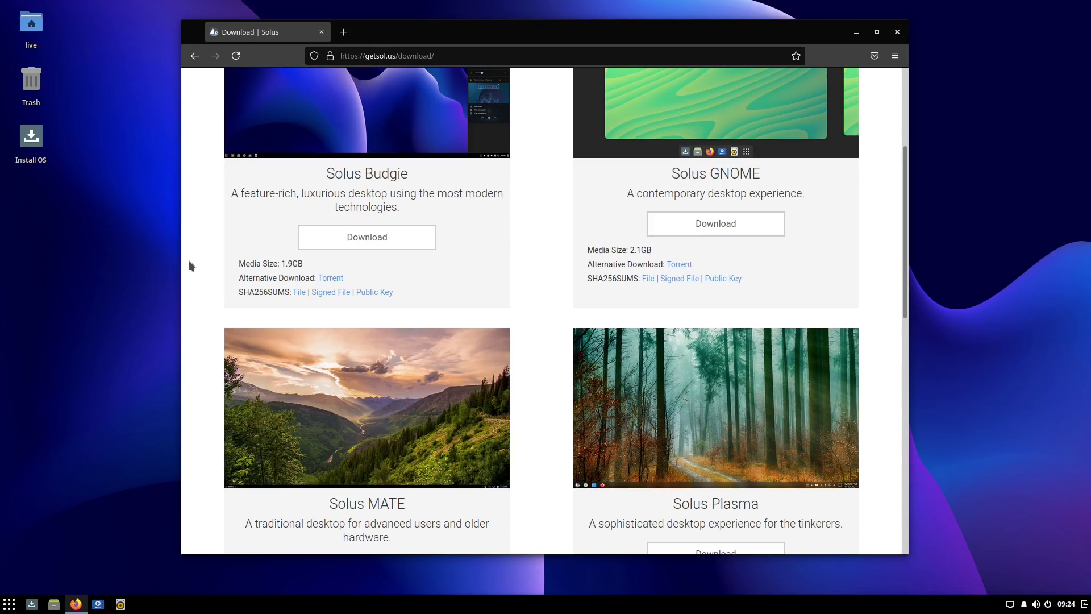
pyautogui.scroll(-3, 499, 264)
pyautogui.scroll(7, 499, 265)
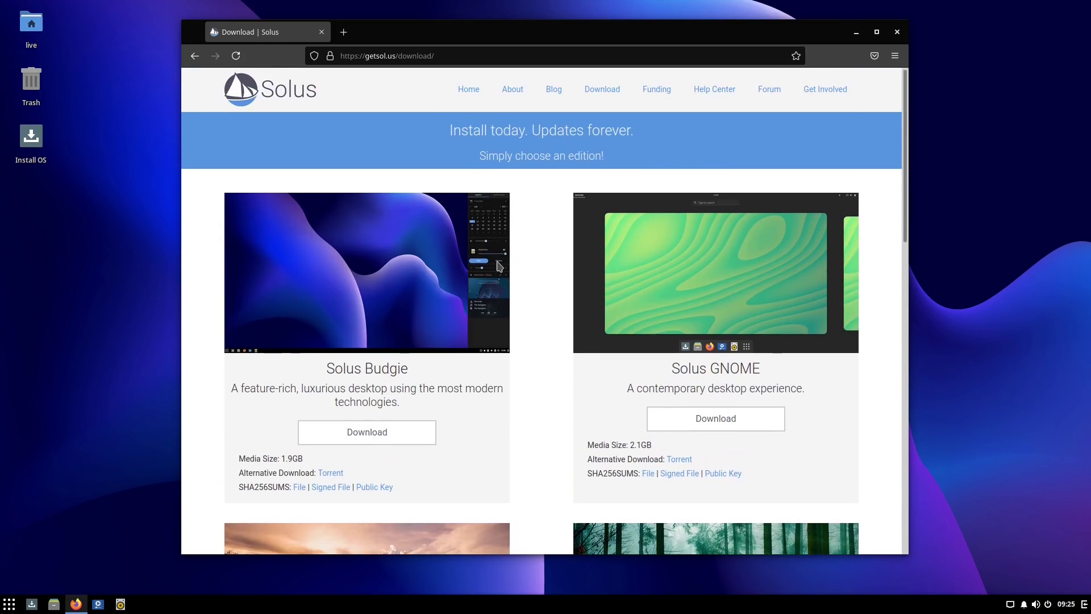
# Step: Open the "Solus 4.3 Released" blog post and read its default applications, hardware and kernel, and multimedia sections
pyautogui.click(555, 96)
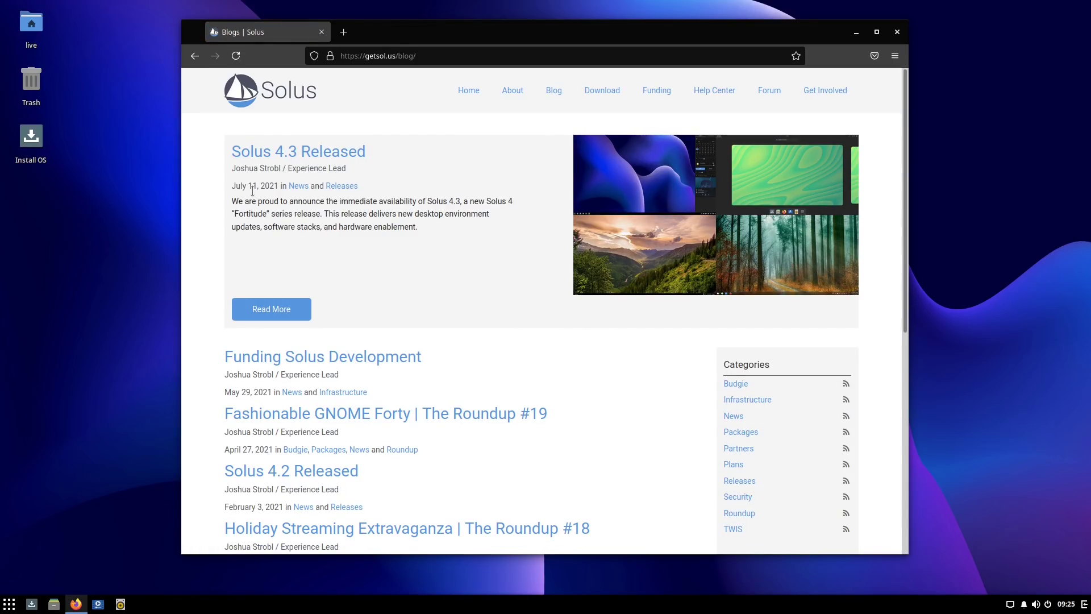
pyautogui.click(287, 152)
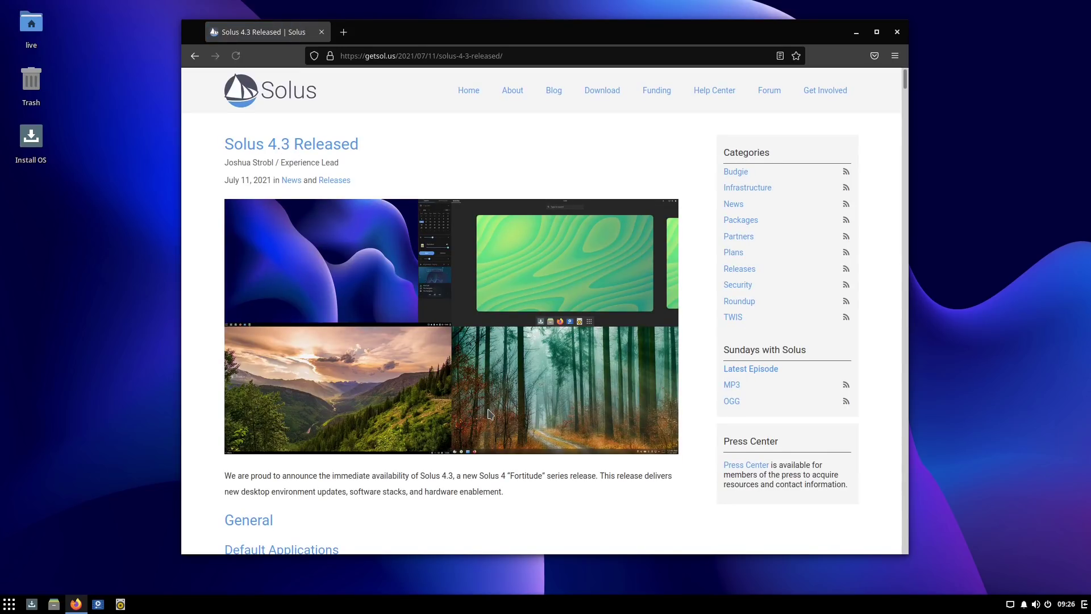
pyautogui.scroll(-7, 490, 413)
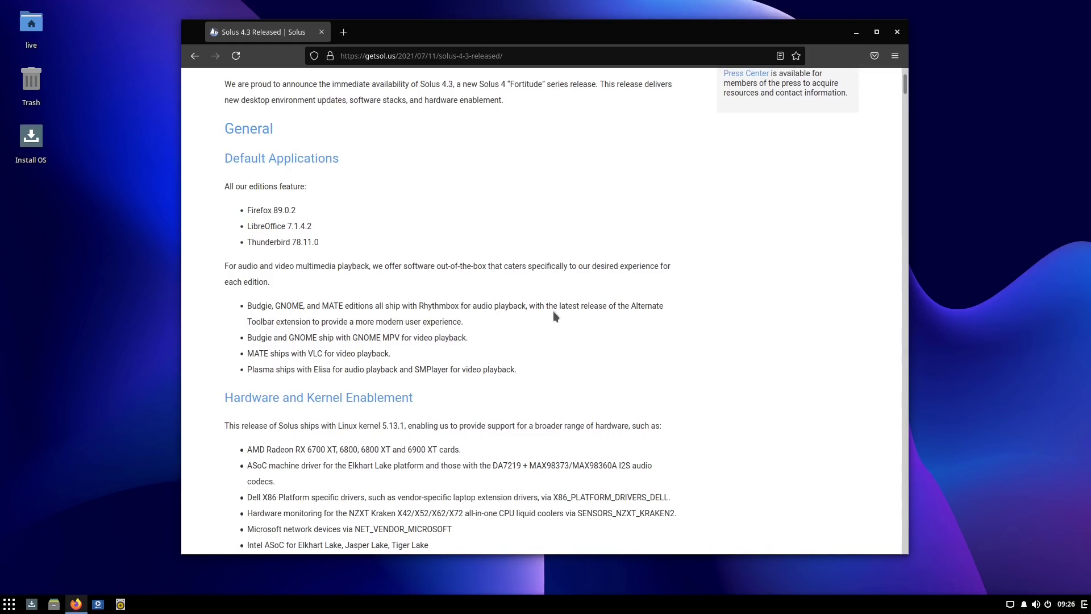
pyautogui.scroll(-3, 554, 312)
pyautogui.scroll(-4, 555, 316)
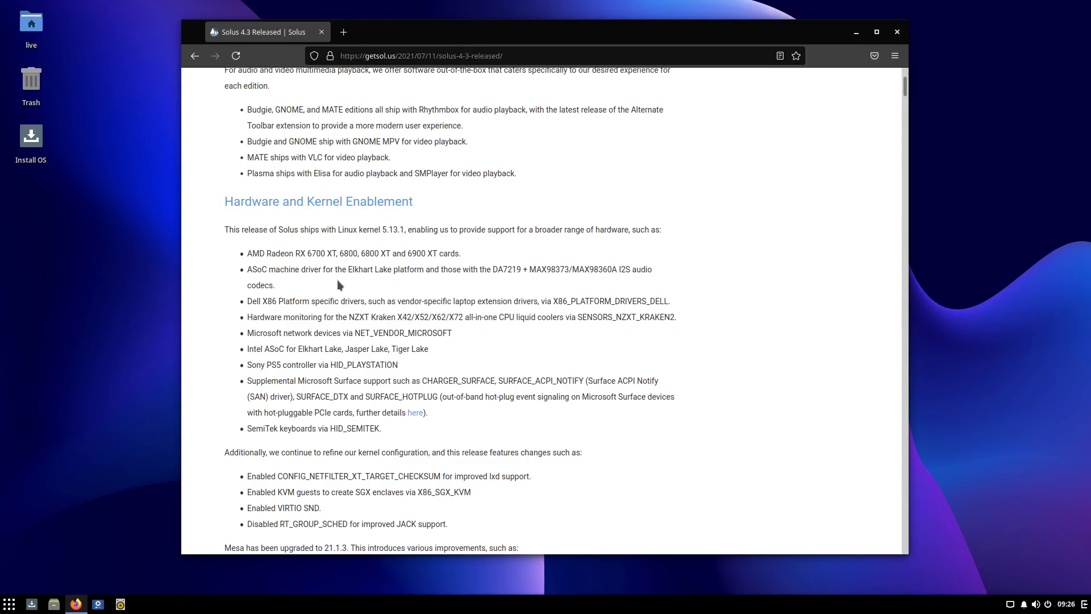
pyautogui.scroll(-7, 337, 280)
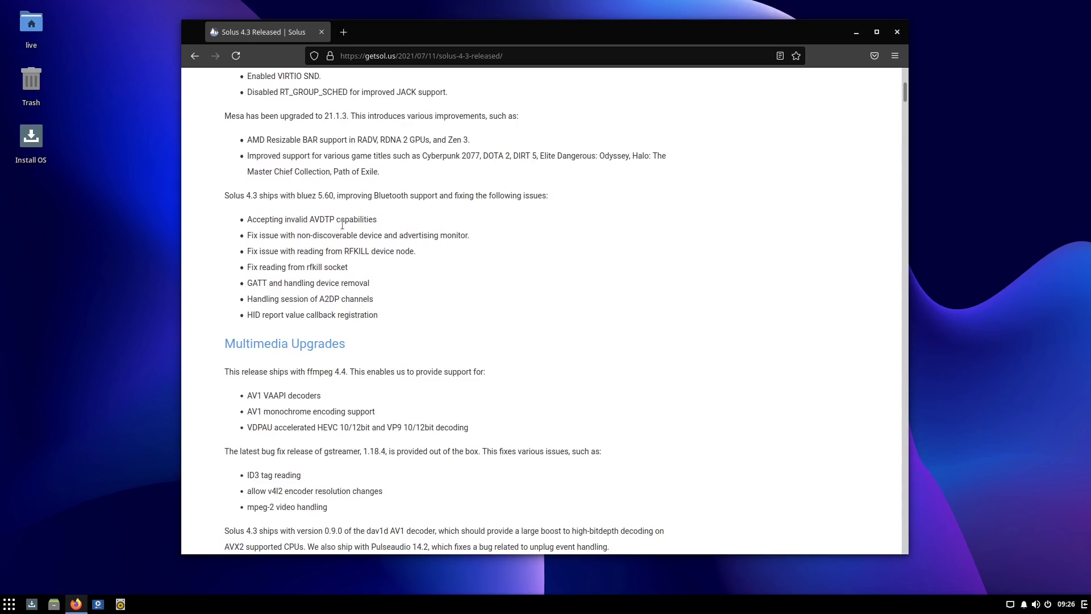
pyautogui.scroll(-1, 339, 225)
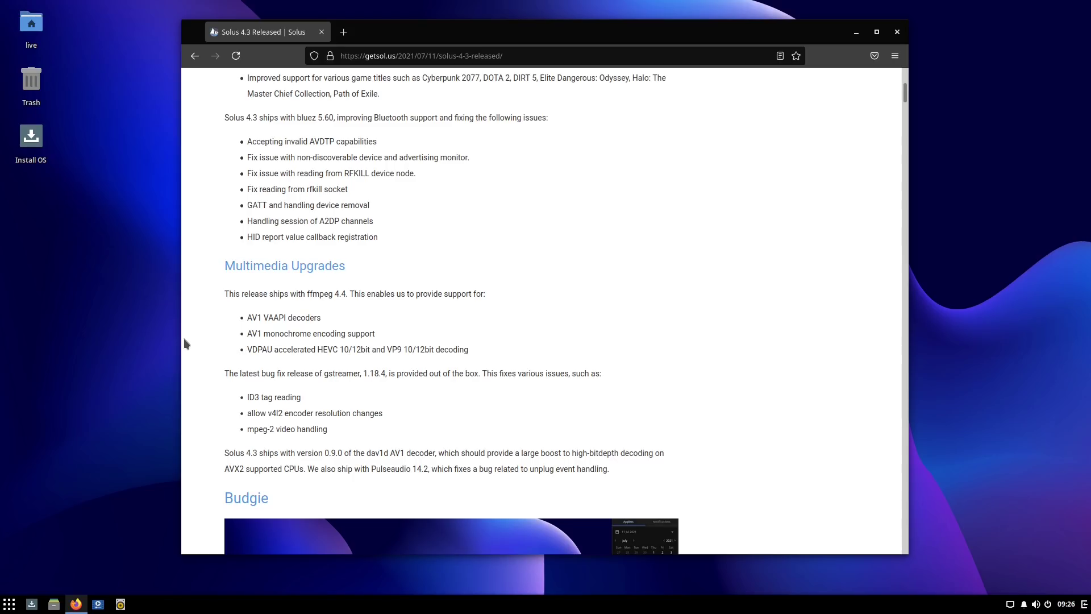
pyautogui.scroll(-3, 215, 239)
pyautogui.scroll(-4, 215, 239)
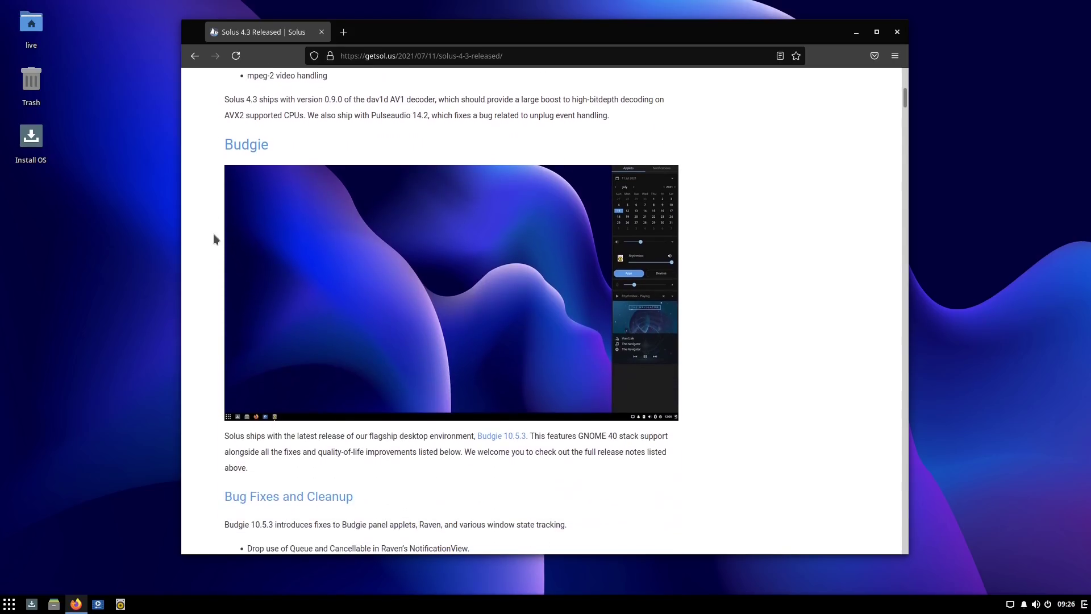
# Step: Read the Budgie section of the release notes, including bug fixes and quality-of-life improvements
pyautogui.scroll(-4, 215, 239)
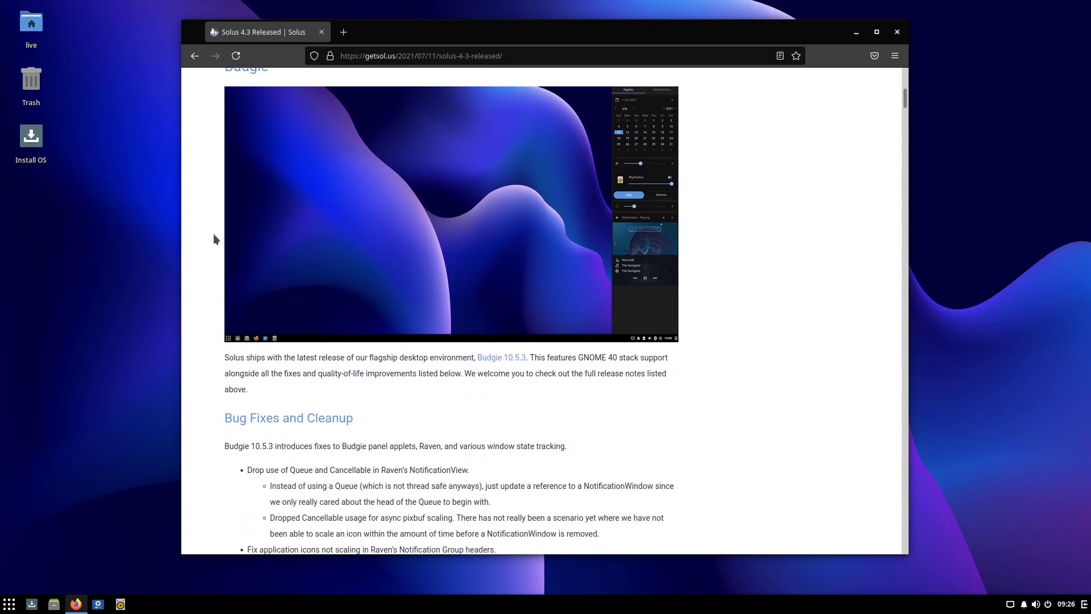
pyautogui.scroll(-2, 215, 238)
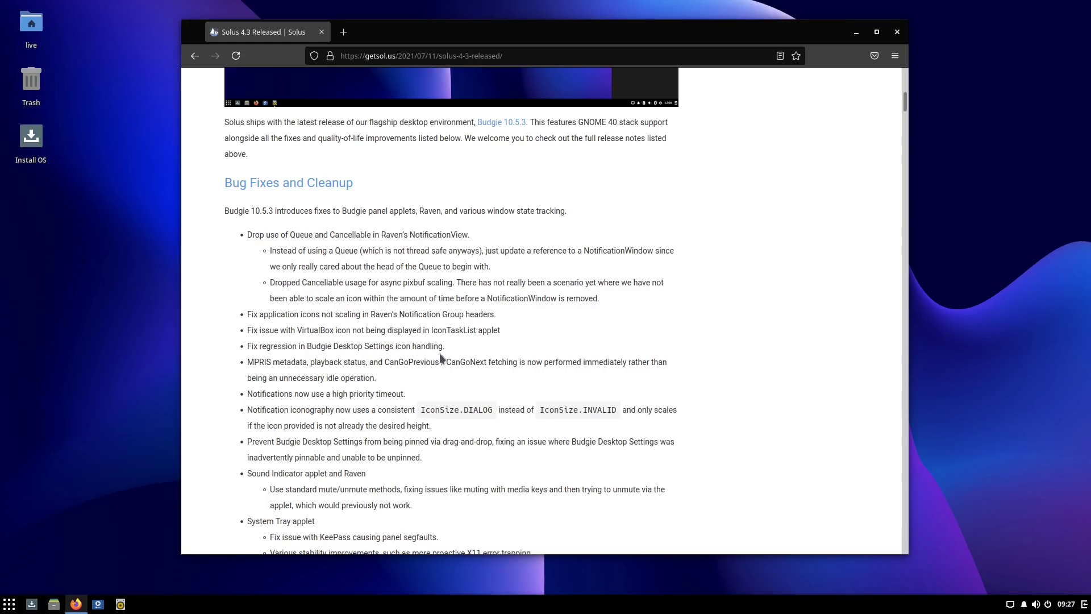
pyautogui.scroll(-3, 325, 346)
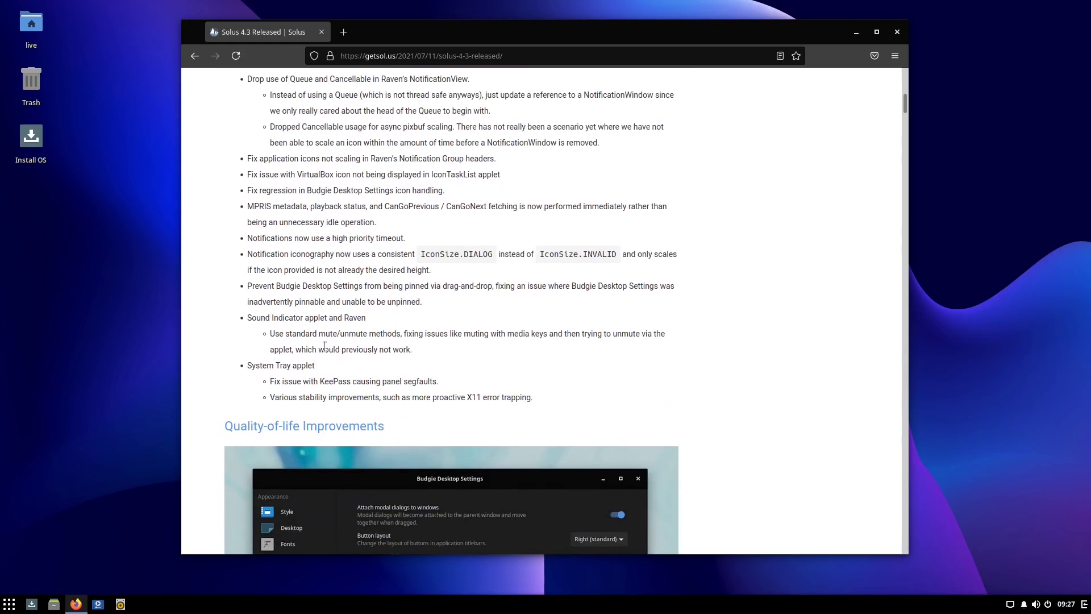
pyautogui.scroll(-2, 324, 346)
pyautogui.scroll(-11, 326, 352)
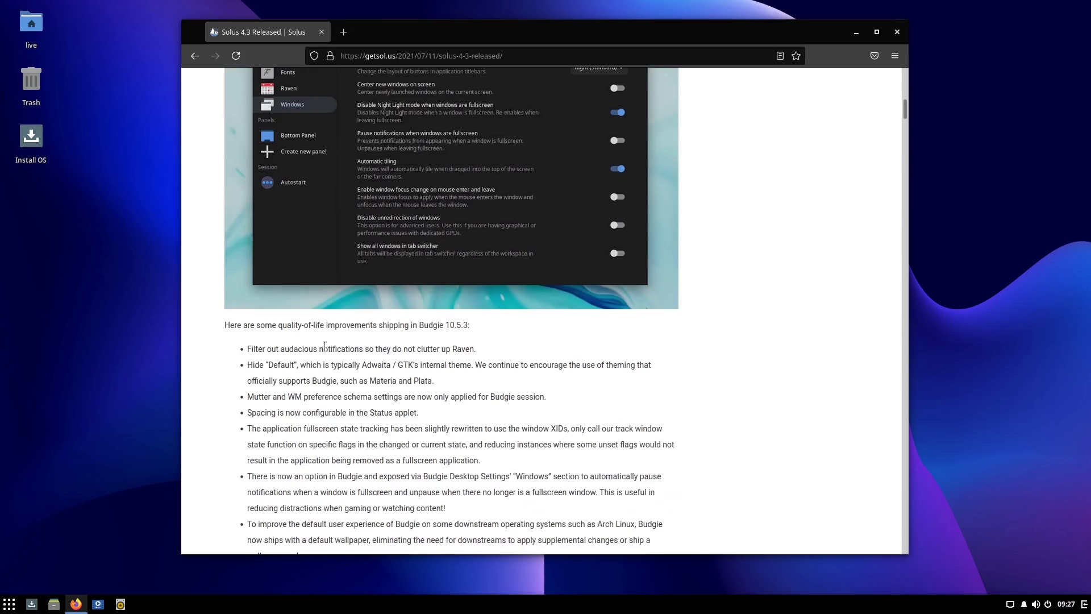
pyautogui.scroll(-3, 326, 352)
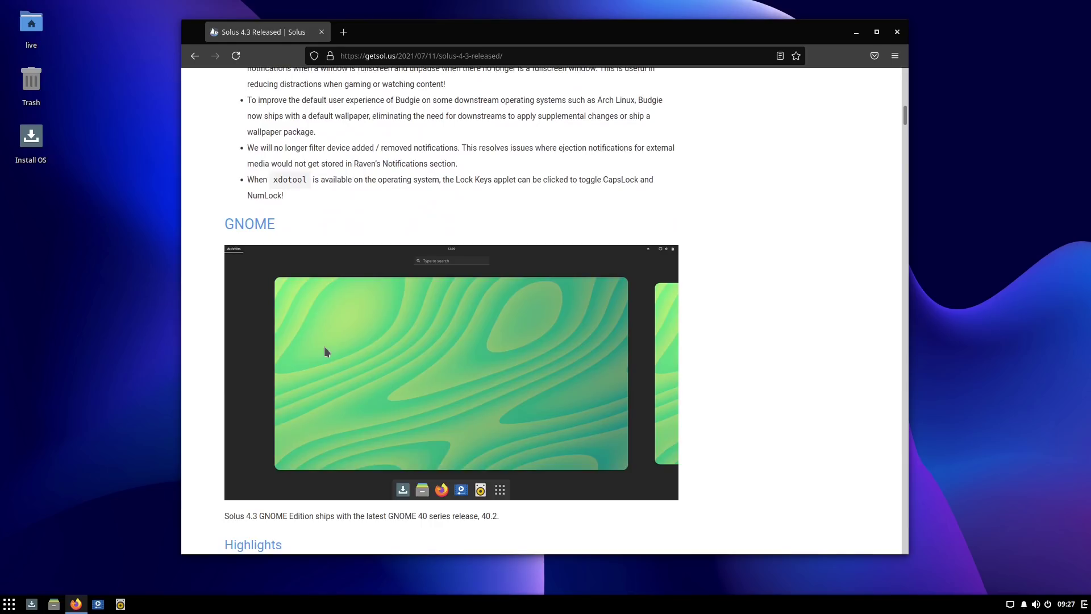
# Step: Read the GNOME section of the release notes through the highlights and defaults changes, and close the browser
pyautogui.scroll(-2, 325, 347)
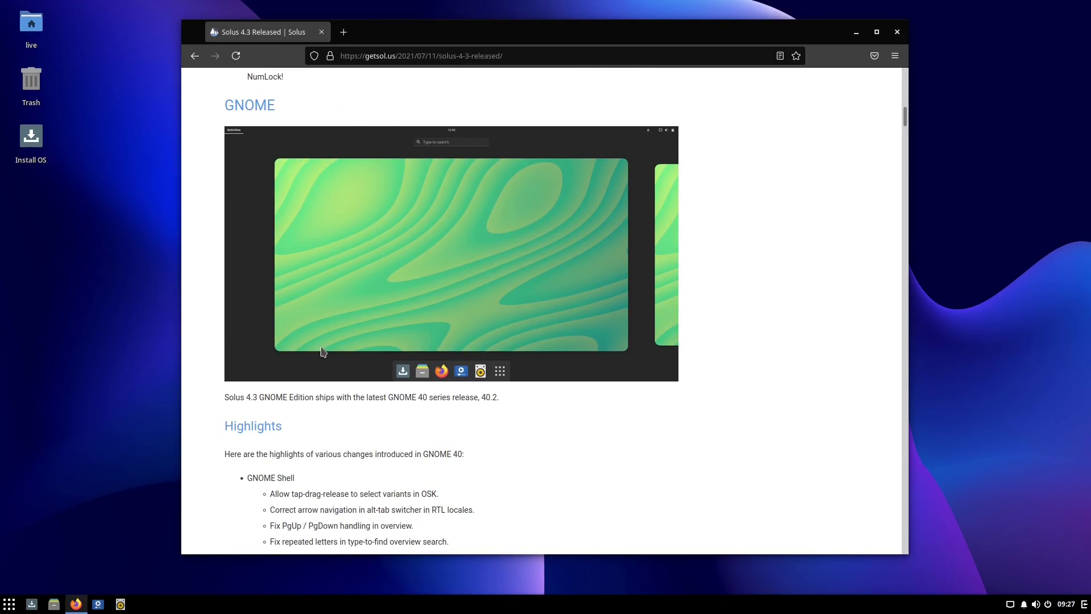
pyautogui.scroll(-3, 325, 346)
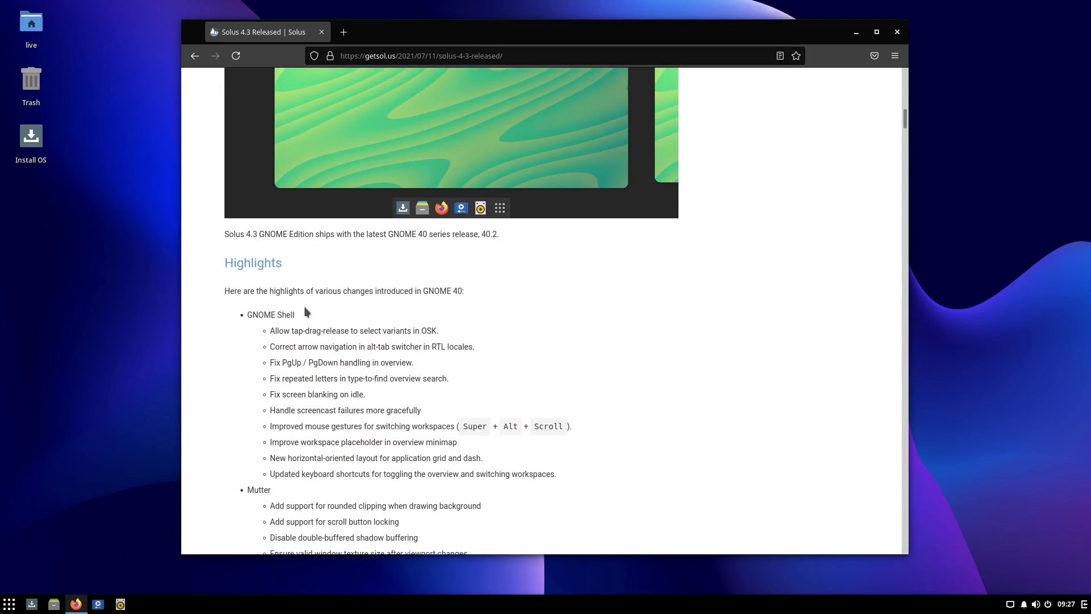
pyautogui.scroll(-2, 305, 308)
pyautogui.scroll(-3, 305, 310)
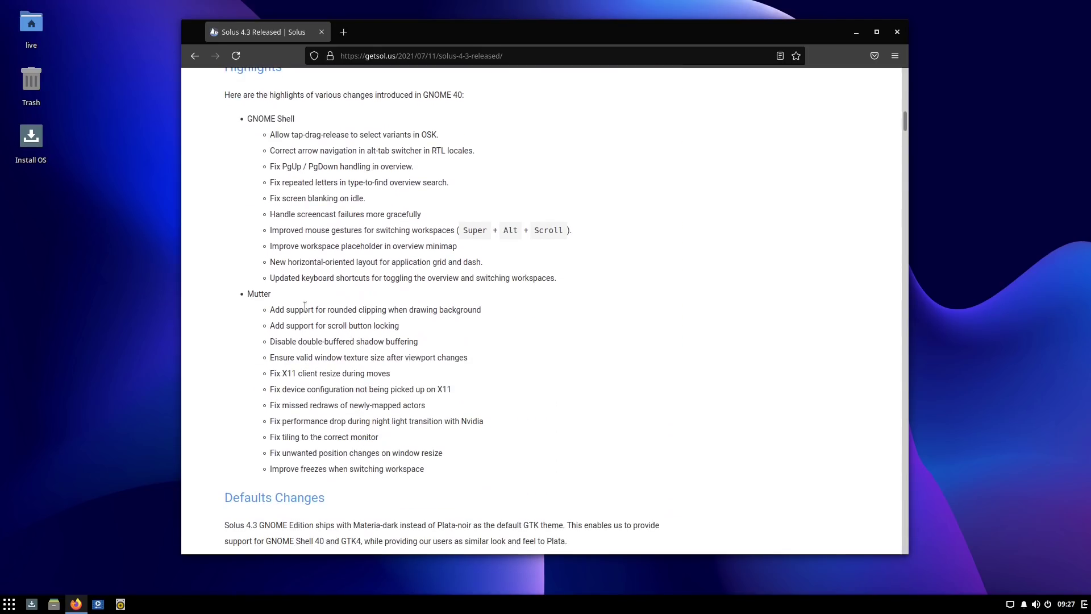
pyautogui.scroll(-3, 304, 306)
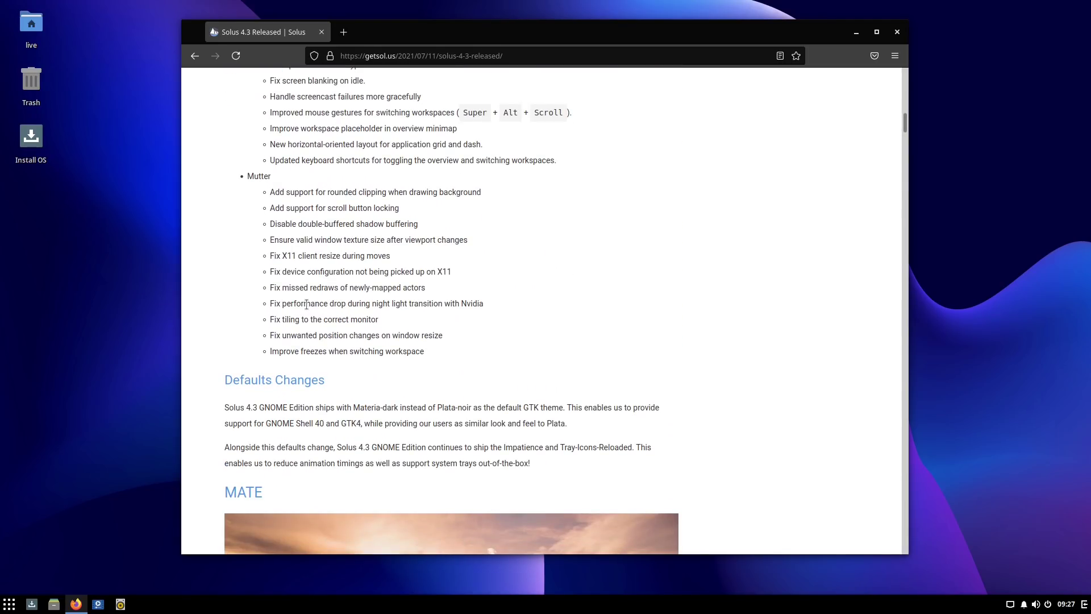
pyautogui.click(324, 34)
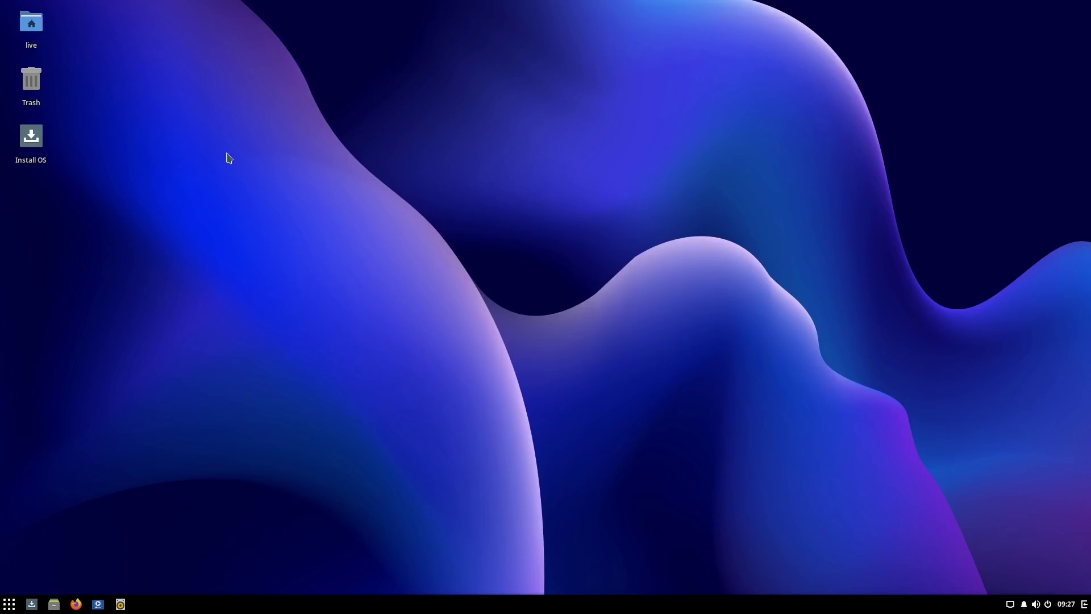
# Step: Launch the Solus installer from the desktop and choose English (United States) as the language
pyautogui.click(36, 142)
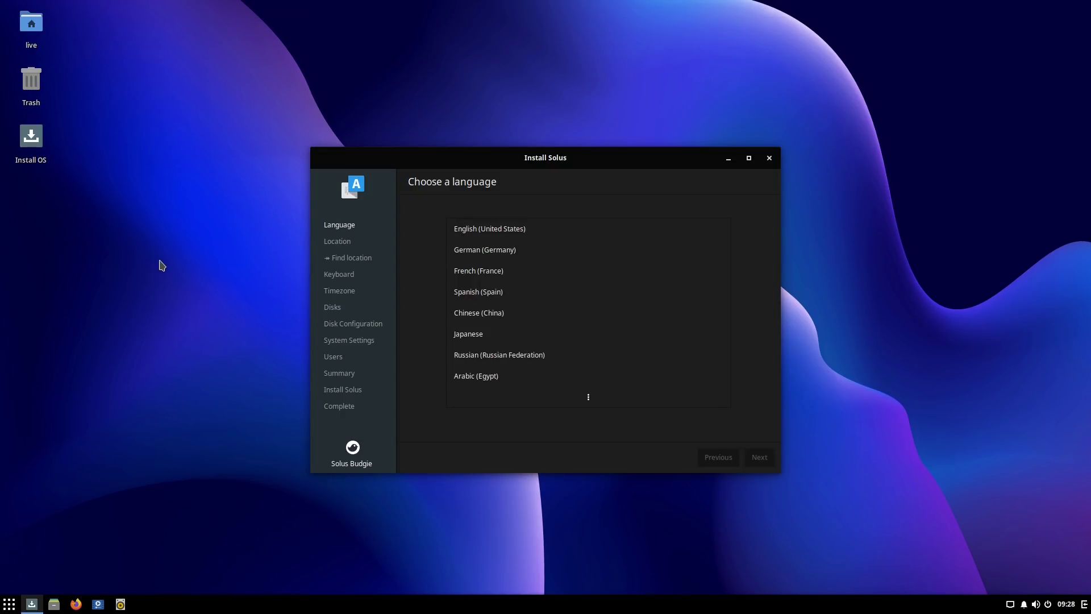
pyautogui.click(506, 228)
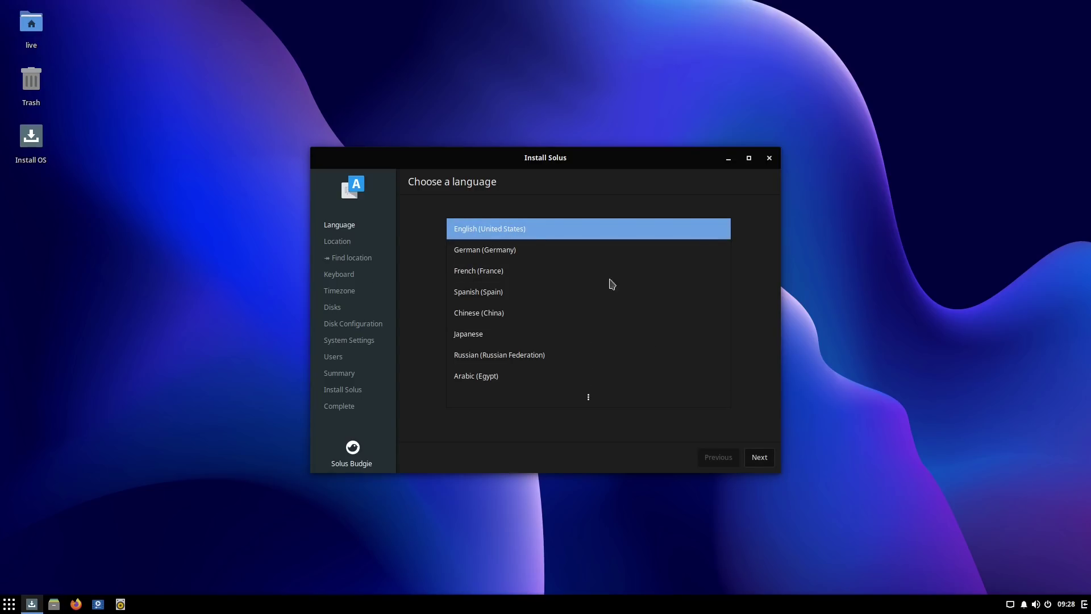
pyautogui.click(761, 458)
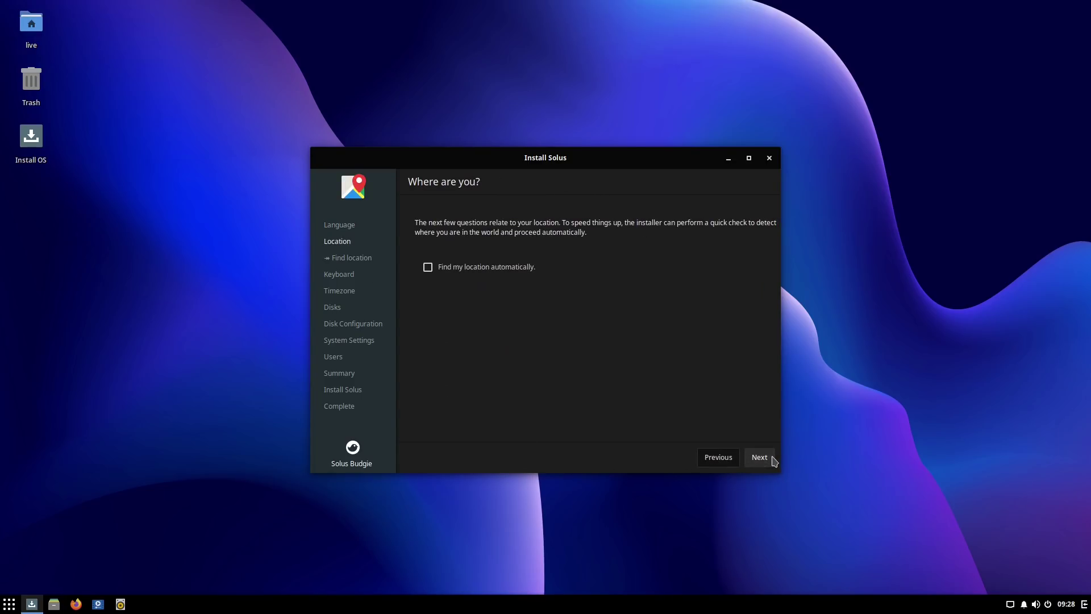
# Step: Enable automatic location detection, check the wired network connection, and proceed to the keyboard layout page
pyautogui.click(430, 270)
pyautogui.click(1011, 605)
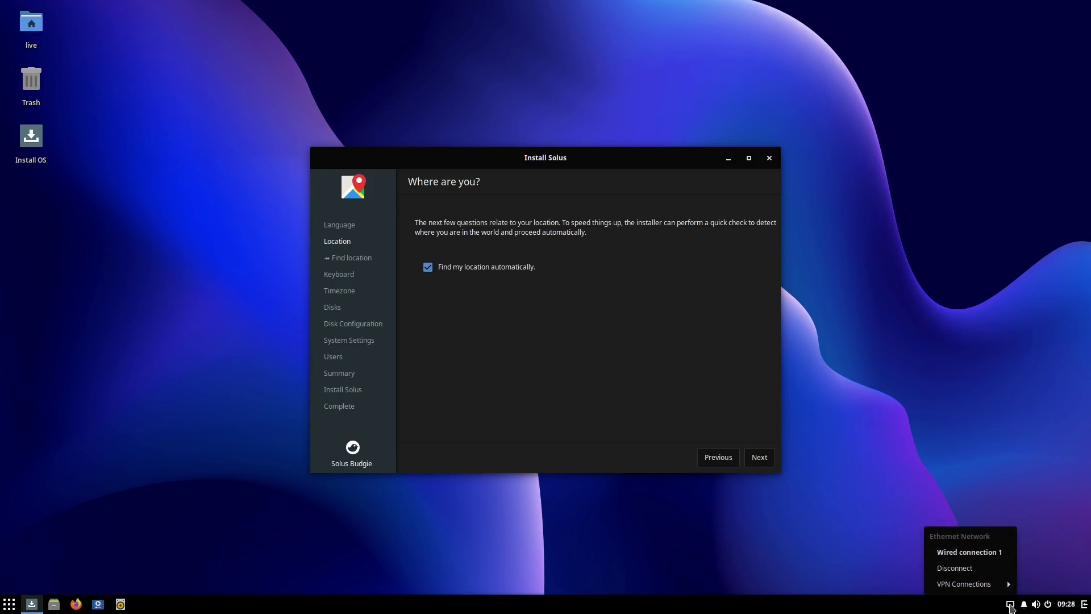
pyautogui.click(1010, 605)
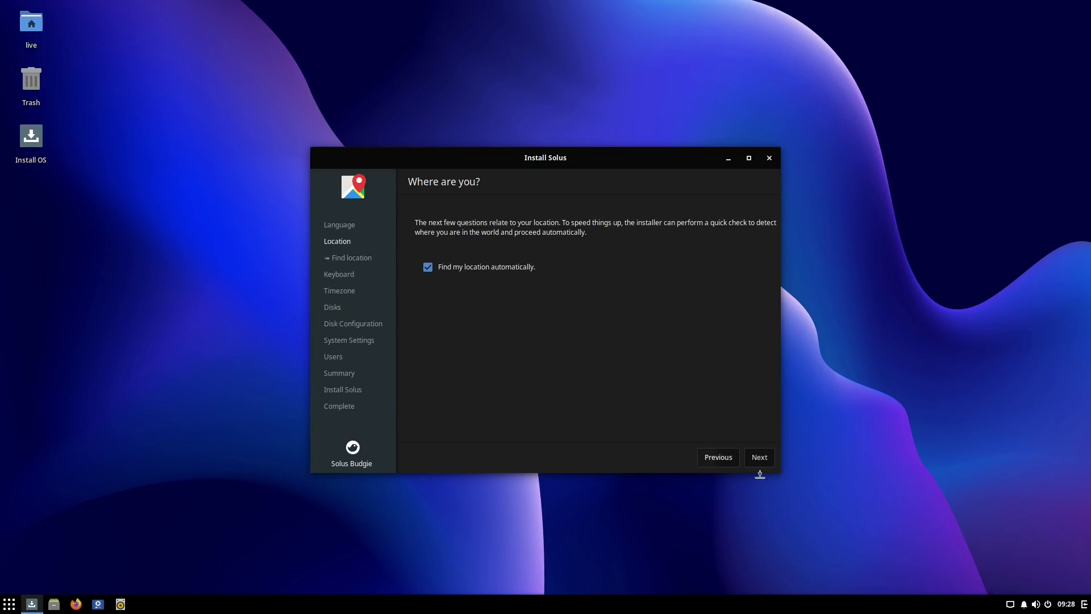
pyautogui.click(760, 457)
pyautogui.click(759, 457)
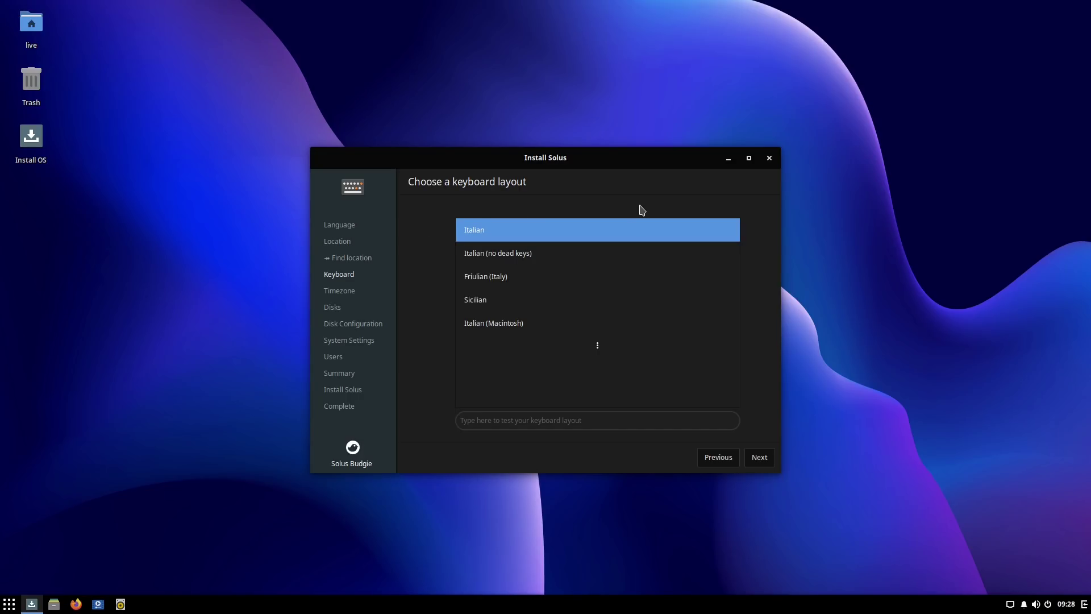
# Step: Expand the keyboard layout list to show all available layouts and browse through it
pyautogui.click(597, 345)
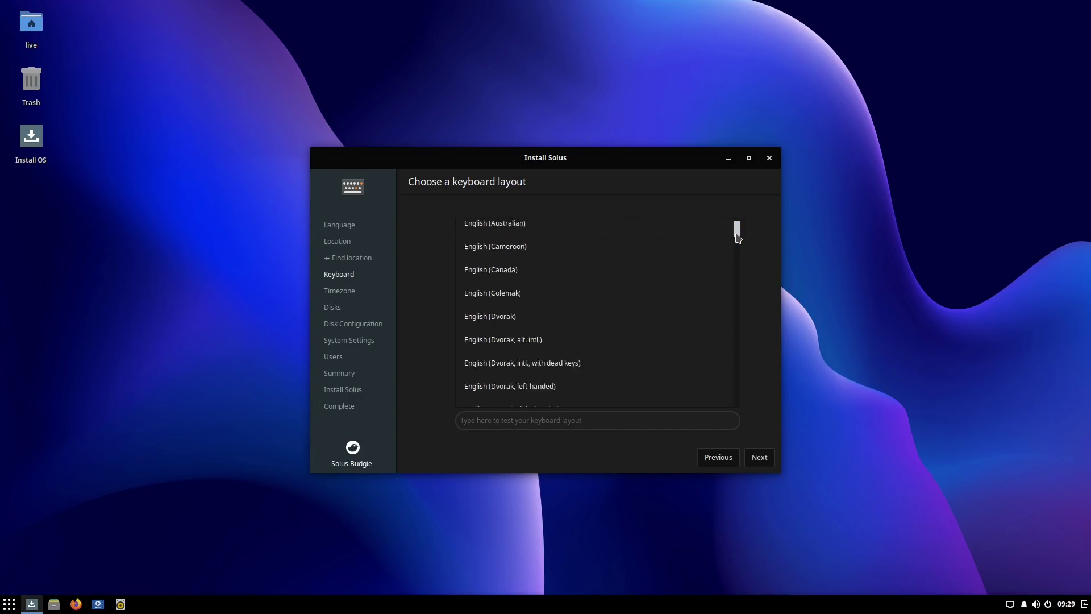
pyautogui.moveTo(736, 233); pyautogui.dragTo(738, 273)
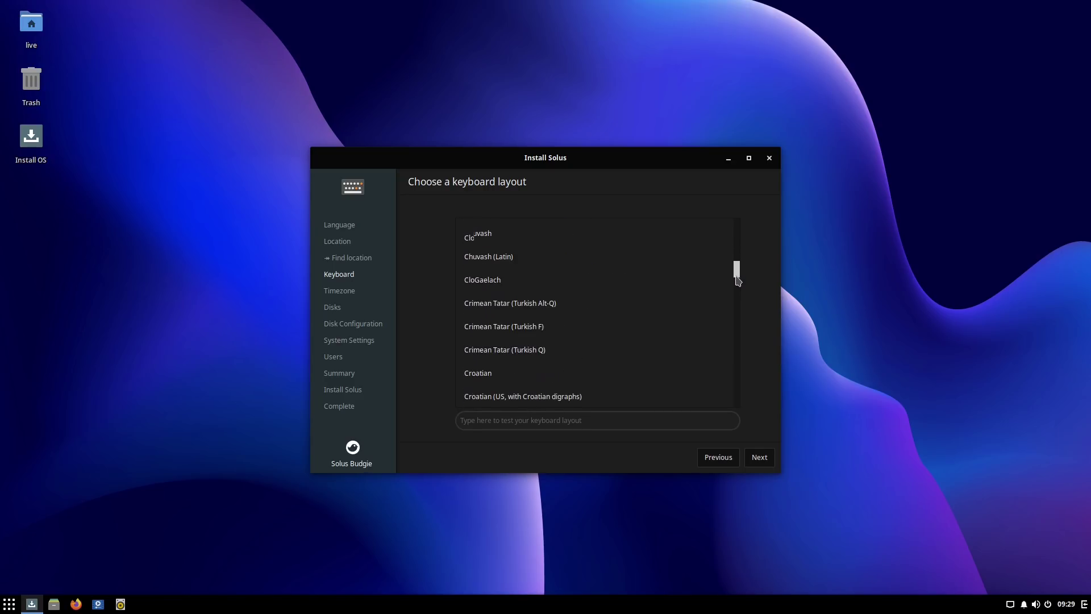
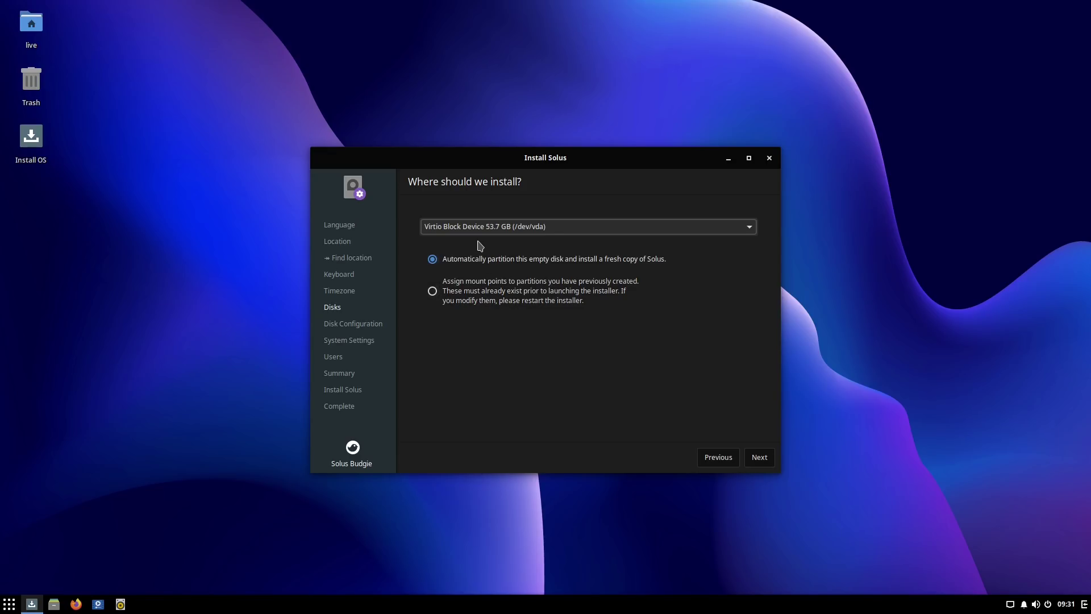
# Step: Switch to GParted Partition Editor, inspect the partition state of /dev/vda, and close it
pyautogui.click(6, 607)
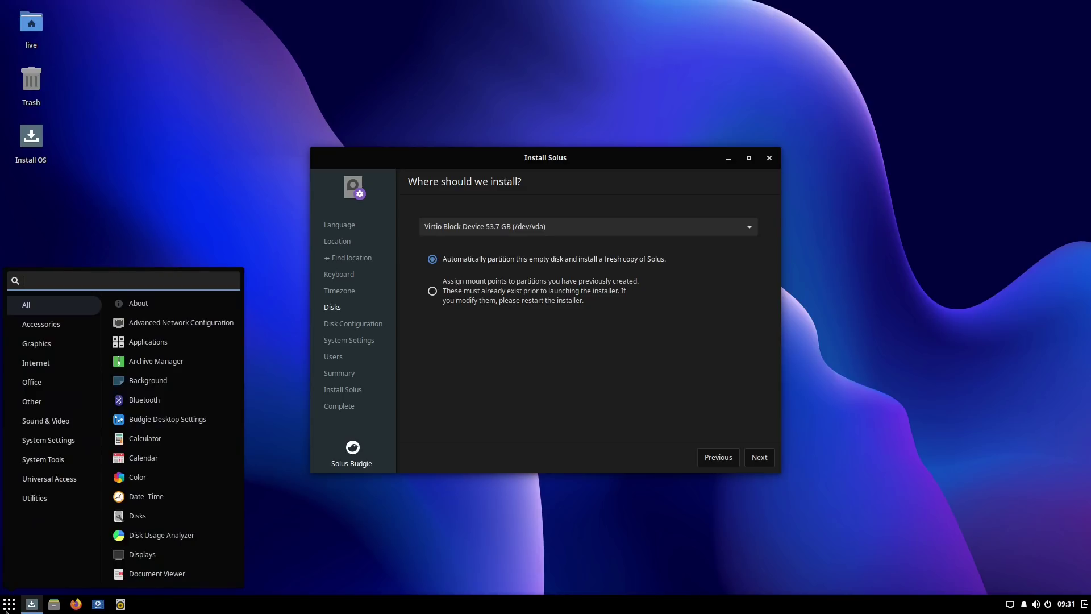
pyautogui.click(46, 459)
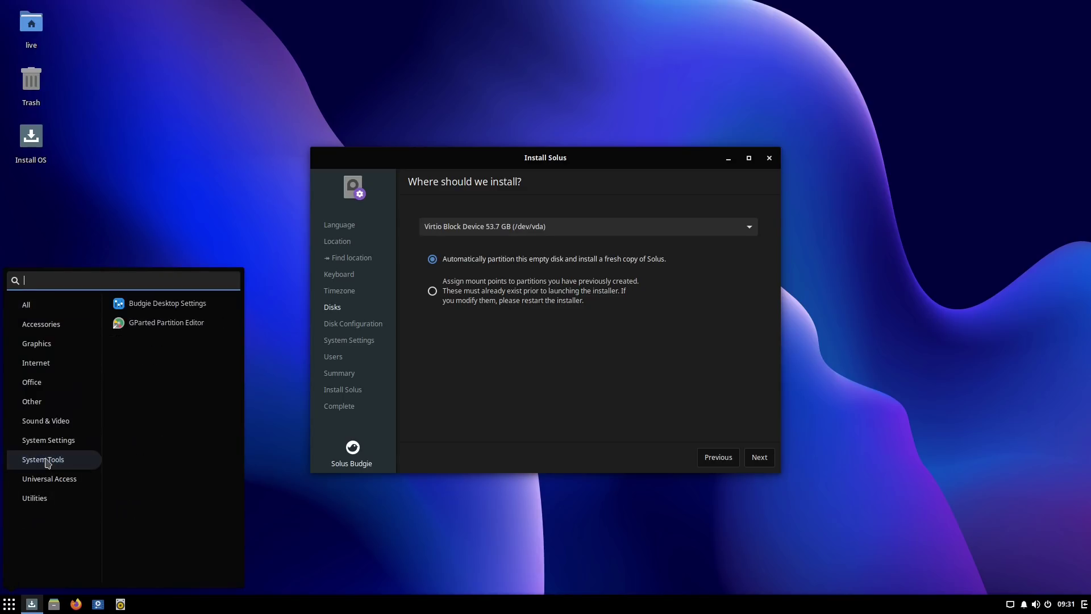
pyautogui.click(164, 328)
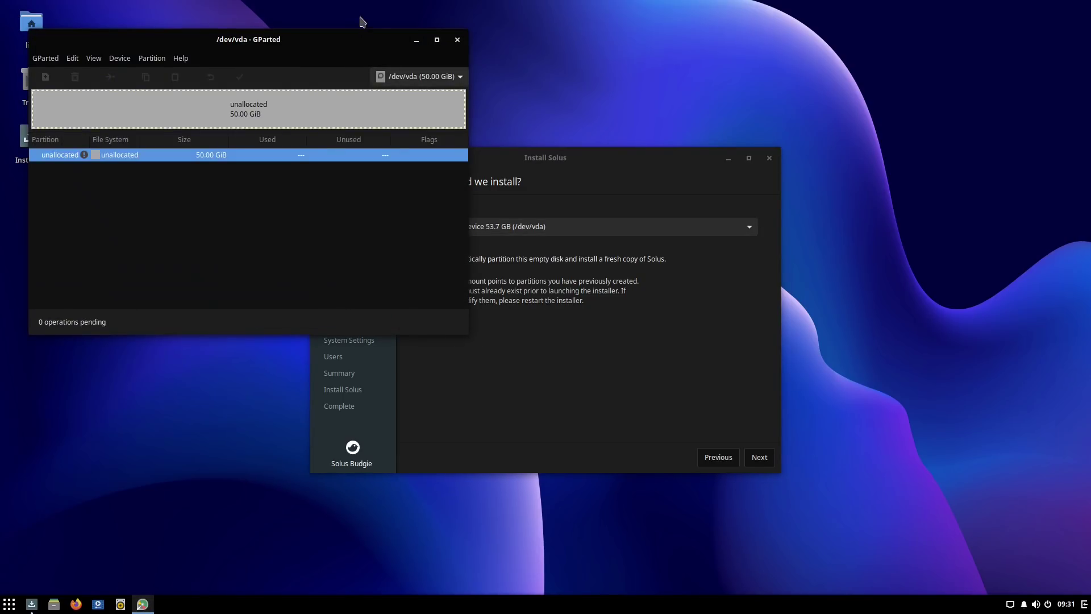
pyautogui.moveTo(313, 47); pyautogui.dragTo(612, 139)
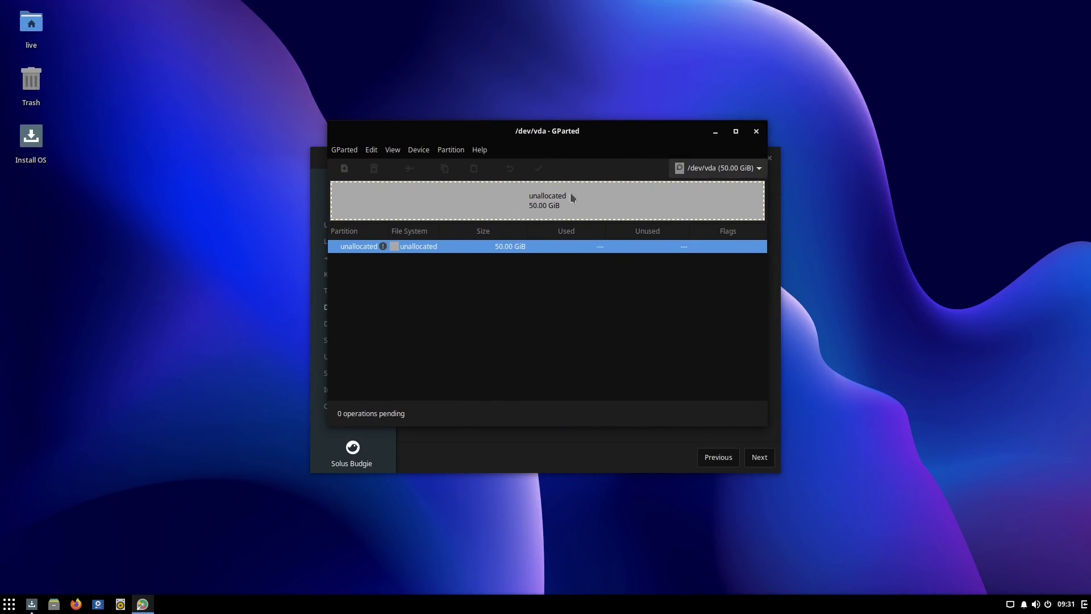
pyautogui.click(756, 131)
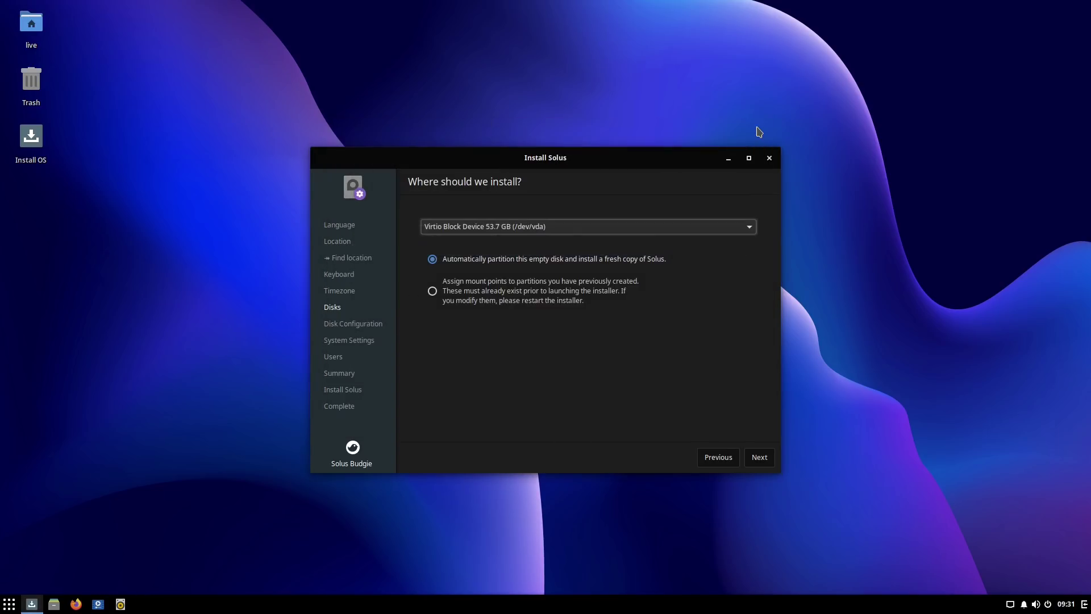
# Step: Choose automatic partitioning of the empty disk and continue without LVM or encryption
pyautogui.click(432, 260)
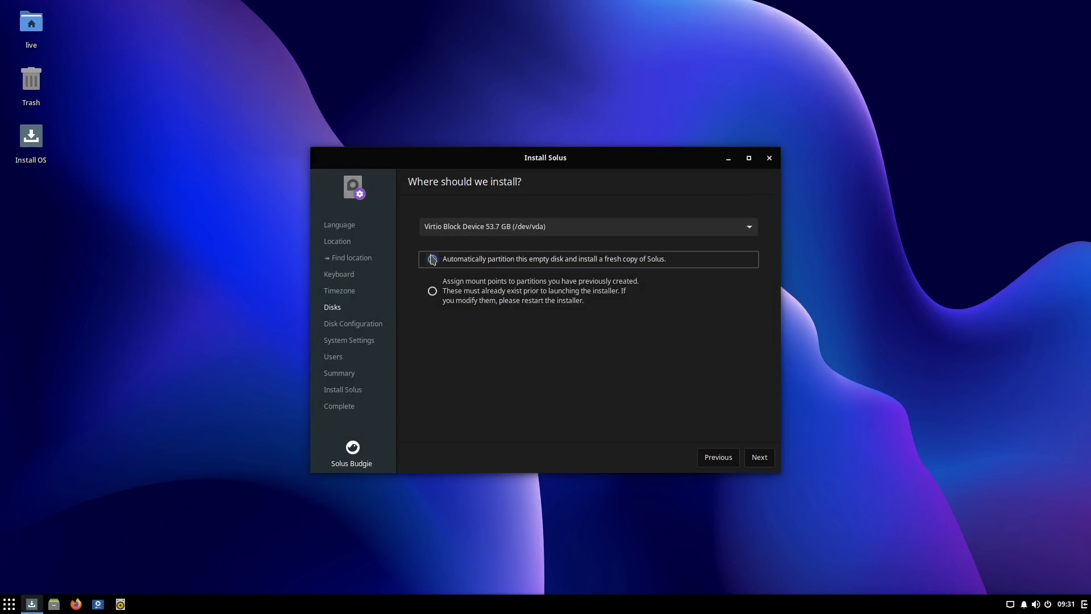
pyautogui.click(756, 458)
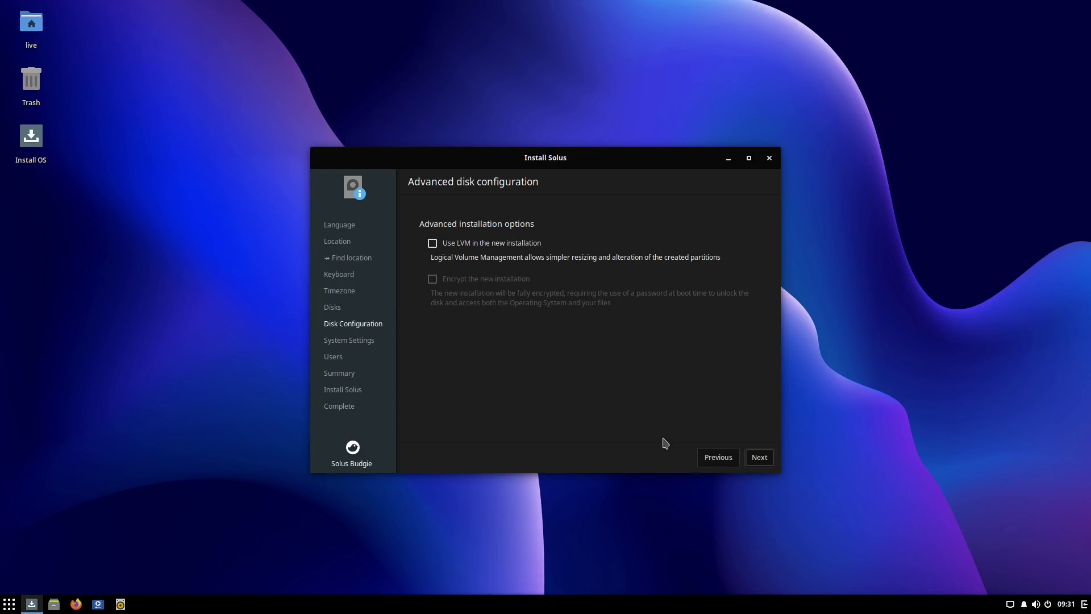
pyautogui.click(753, 458)
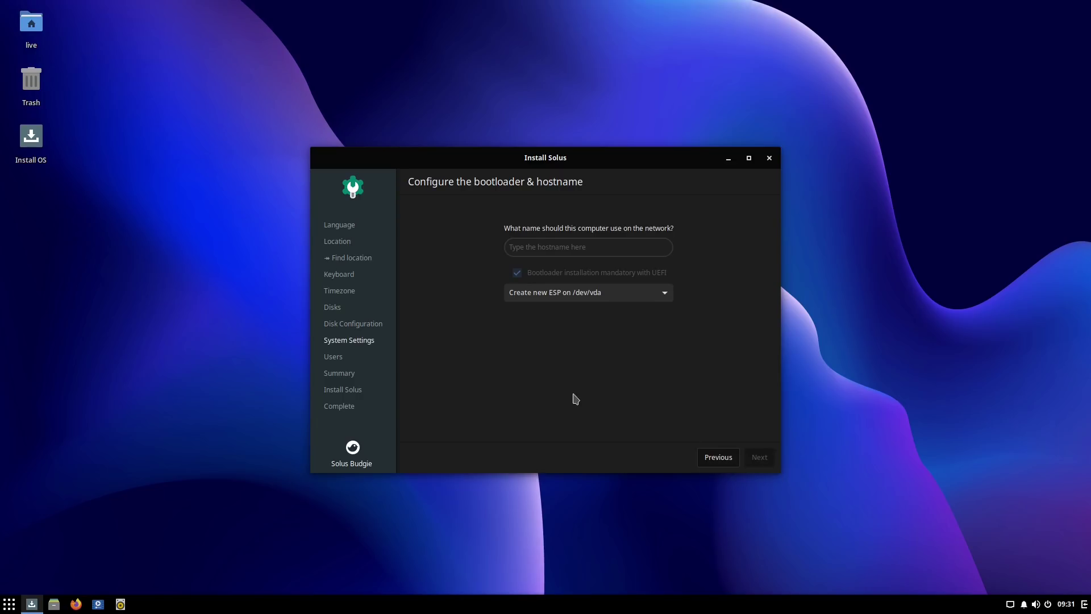
# Step: Set the computer's hostname to solus and proceed to the user setup
pyautogui.click(560, 246)
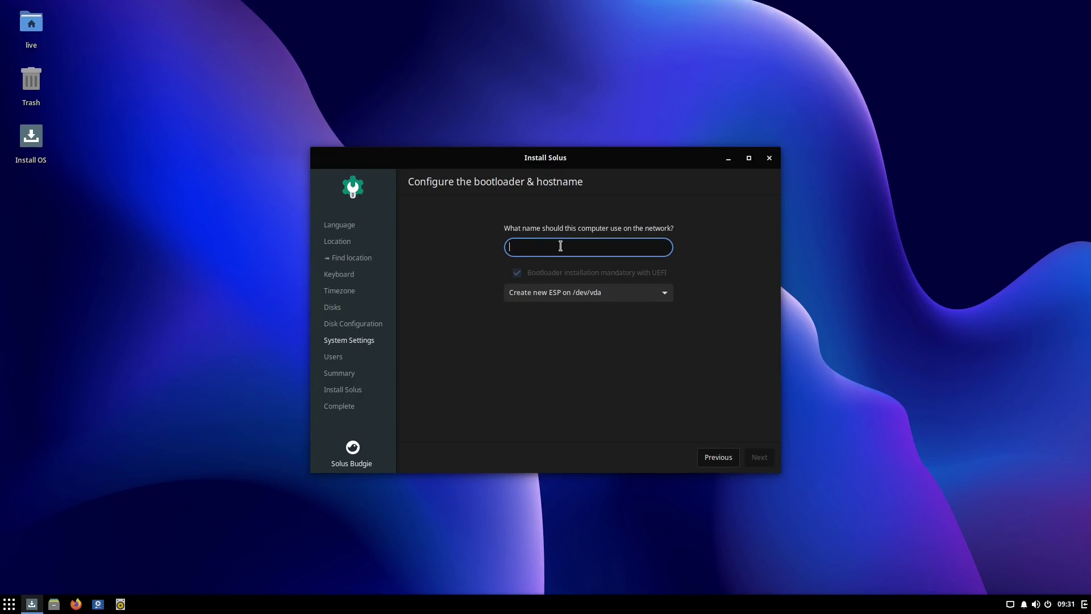
pyautogui.write('solus')
pyautogui.click(761, 457)
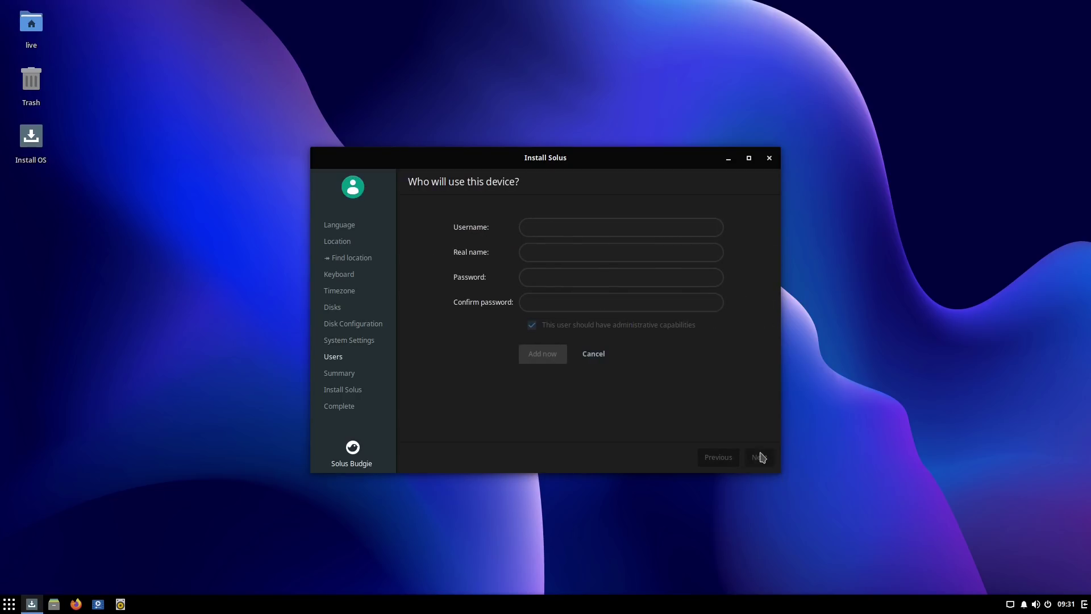
# Step: Add an administrative user by filling in the username, real name, password and password confirmation
pyautogui.click(578, 225)
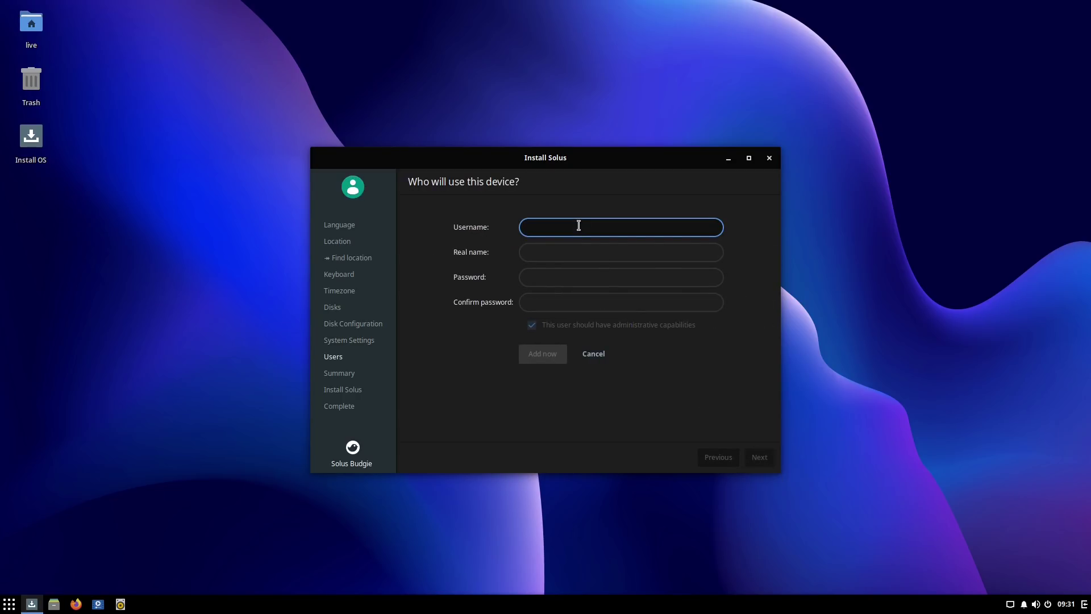
pyautogui.write('ermanno')
pyautogui.press('Tab')
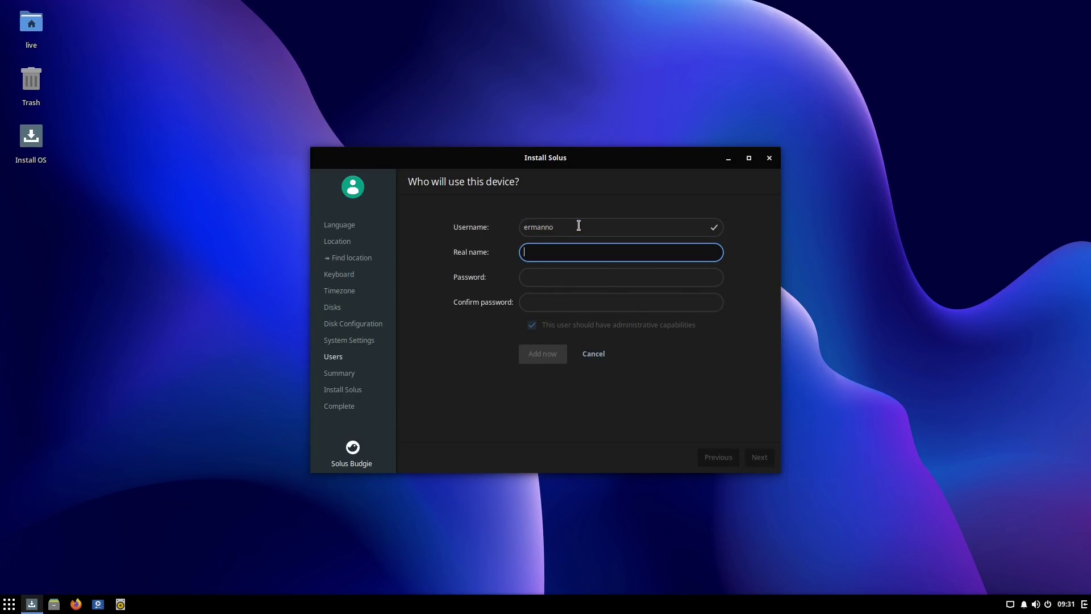
pyautogui.write('Ermanno')
pyautogui.press('Tab')
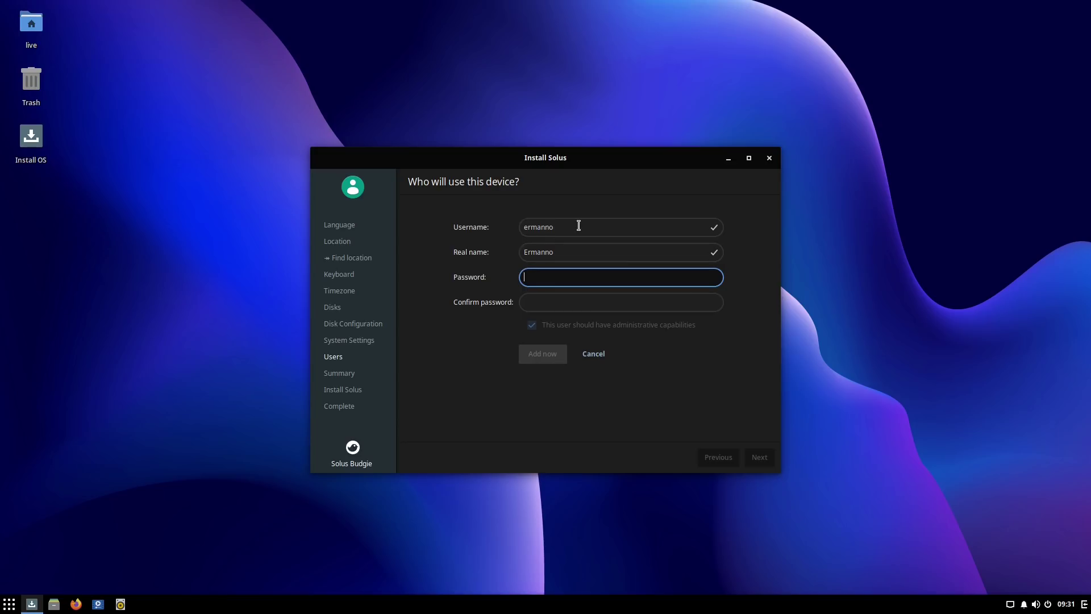
pyautogui.write('•••••••••')
pyautogui.press('Tab')
pyautogui.write('•••••••••')
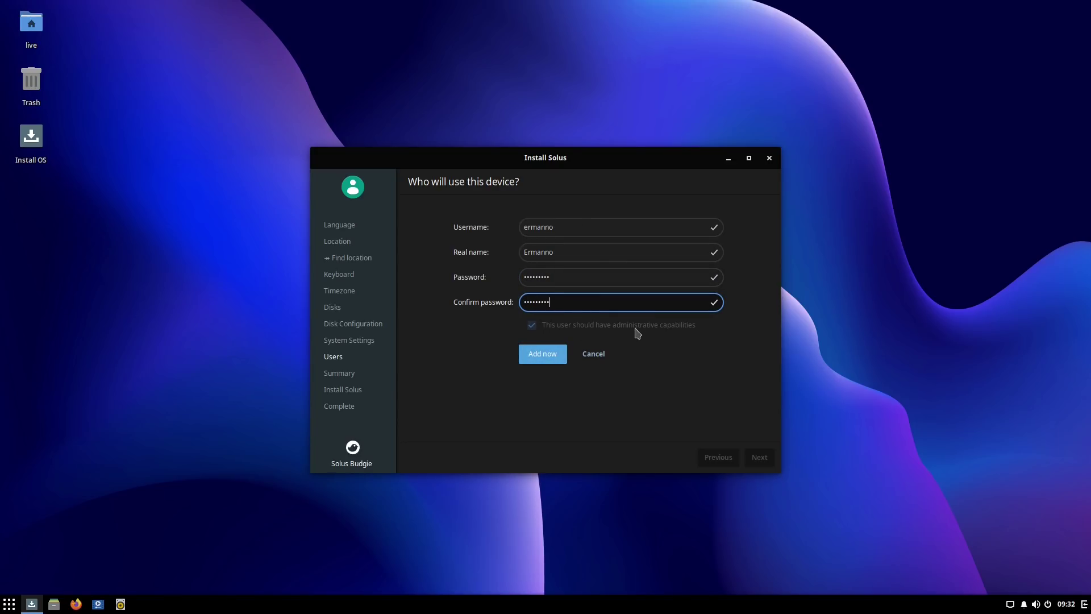
pyautogui.click(535, 354)
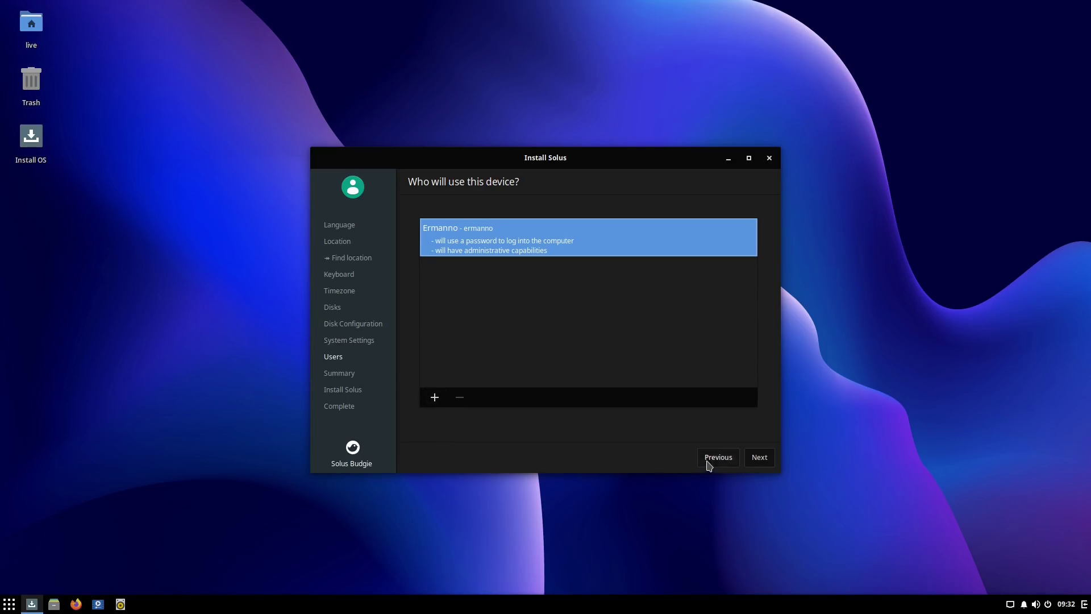
# Step: Review the installation summary, start the installation, and accept making changes to the disks
pyautogui.click(759, 456)
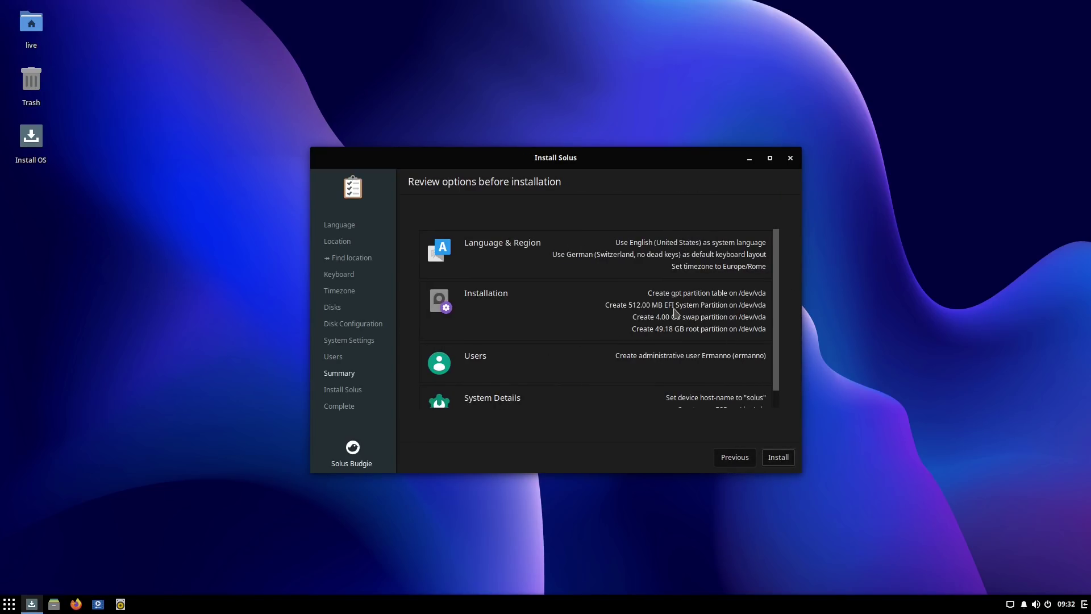
pyautogui.scroll(-1, 675, 312)
pyautogui.scroll(1, 607, 320)
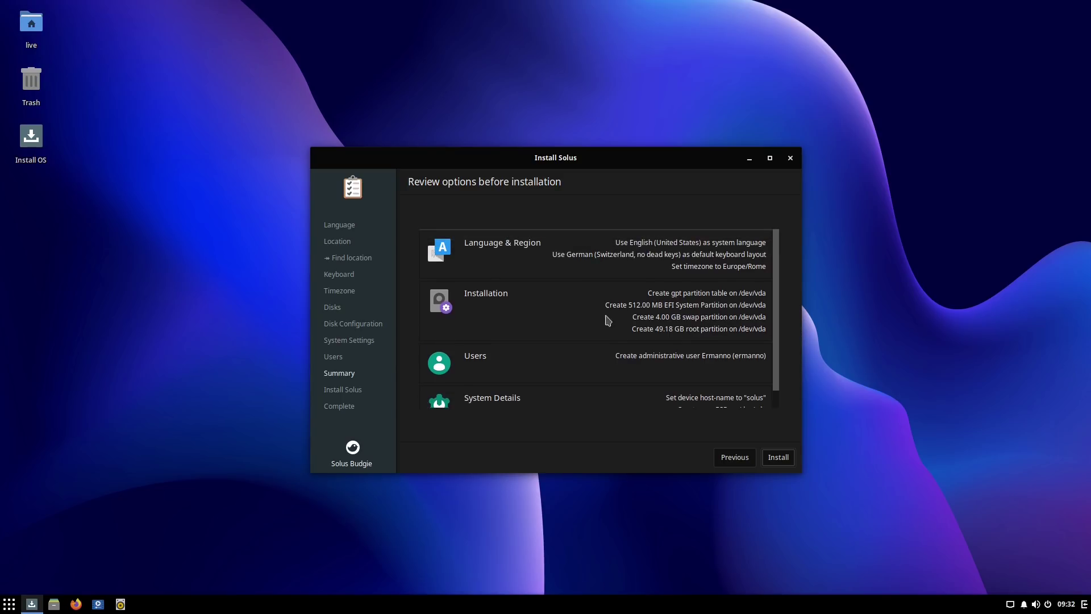
pyautogui.click(782, 460)
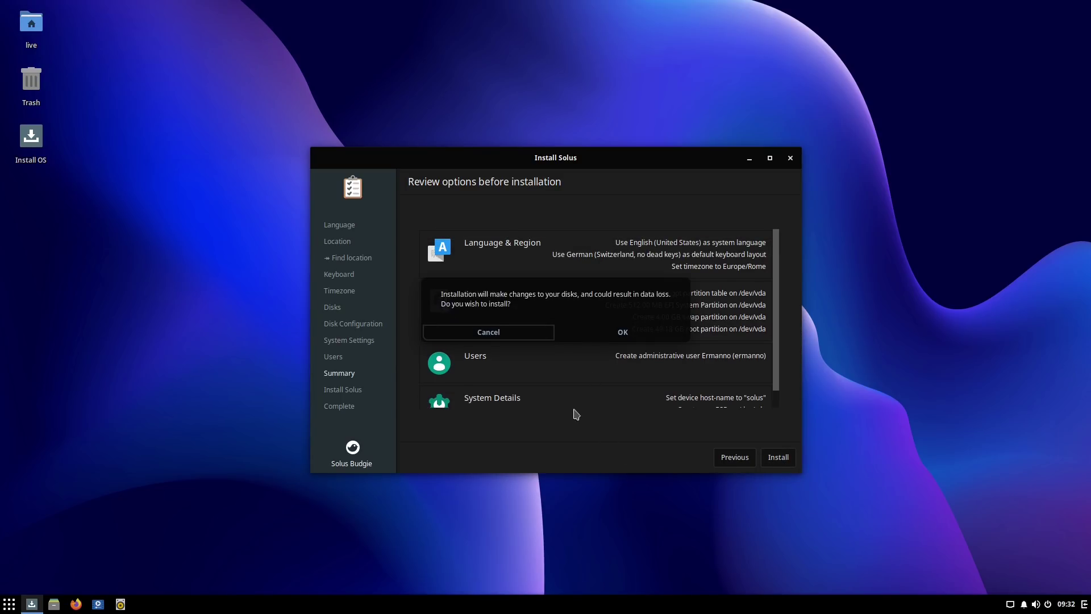
pyautogui.click(617, 344)
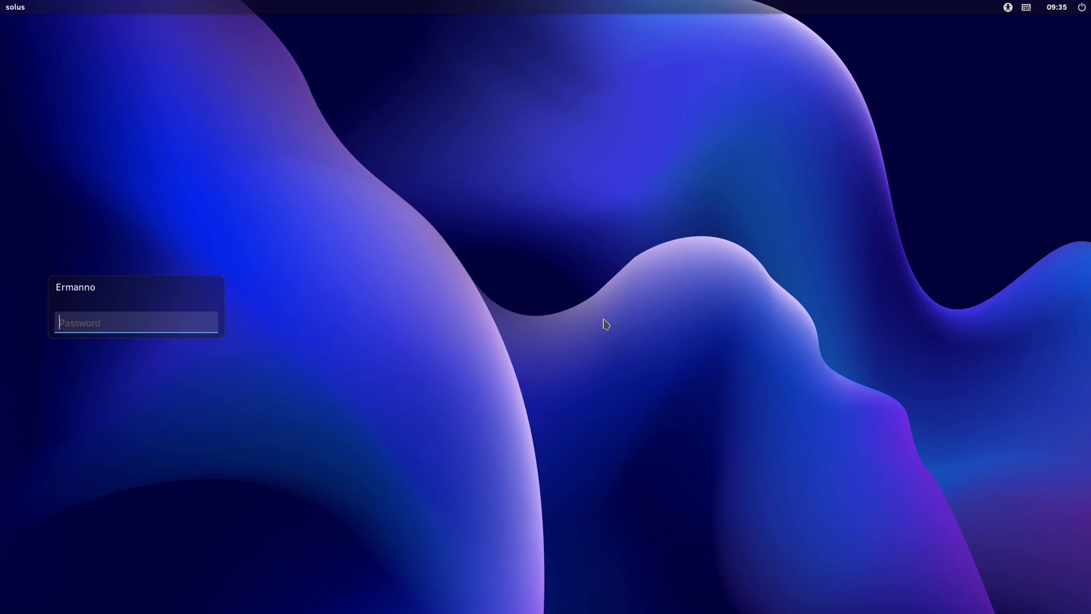
# Step: Log in to the newly installed system with the account password
pyautogui.write('*********')
pyautogui.press('Return')
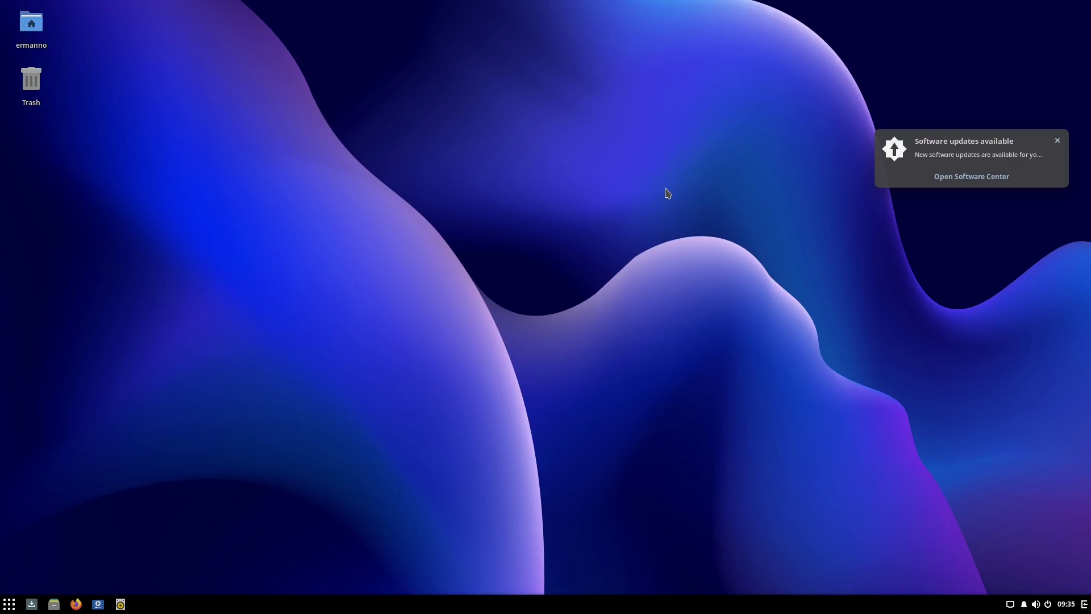
# Step: Find and launch Terminal, and enlarge its text by four zoom levels
pyautogui.click(7, 606)
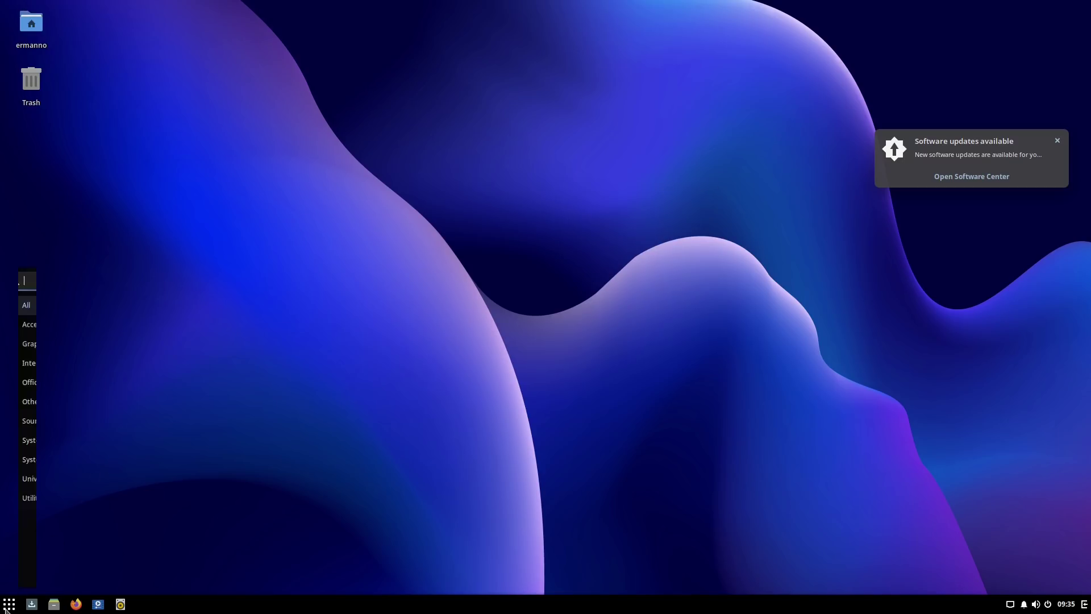
pyautogui.write('ter')
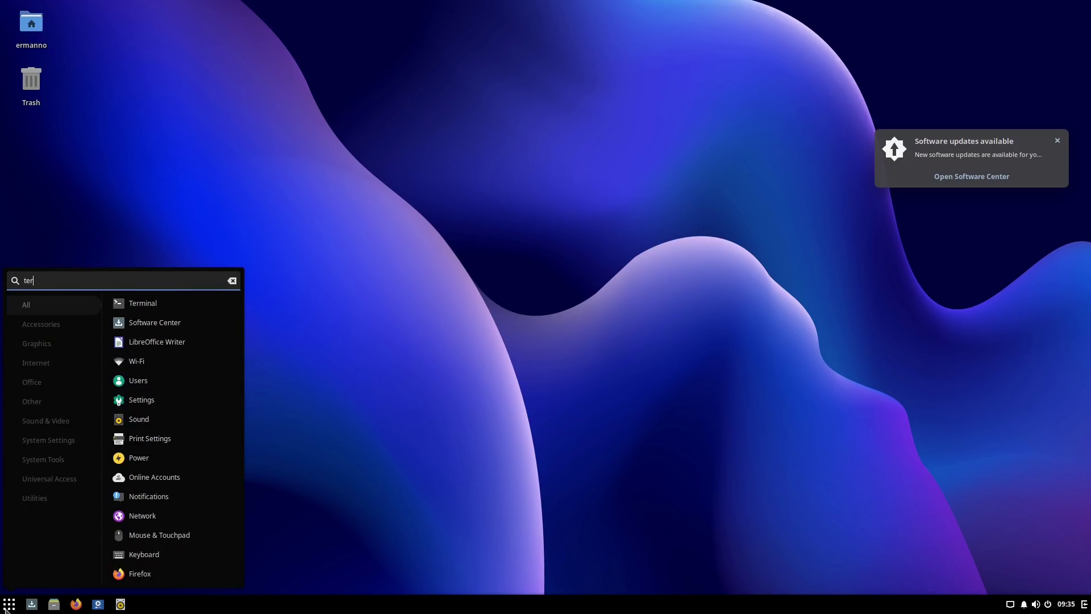
pyautogui.press('Return')
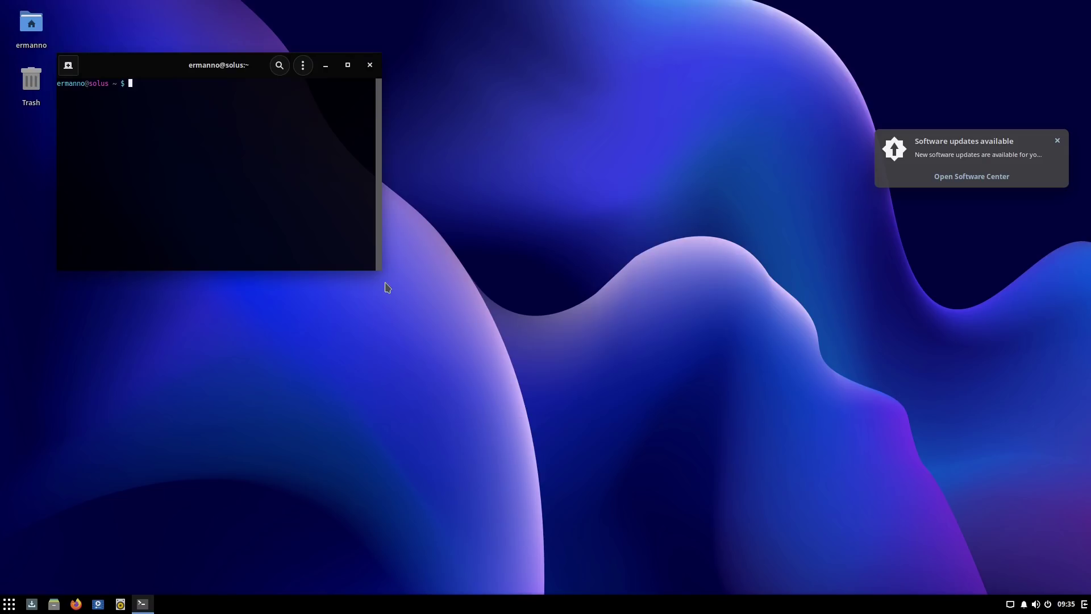
pyautogui.hotkey('ctrl', '+')
pyautogui.hotkey('ctrl', '+')
pyautogui.hotkey('ctrl', '+')
pyautogui.hotkey('ctrl', '+')
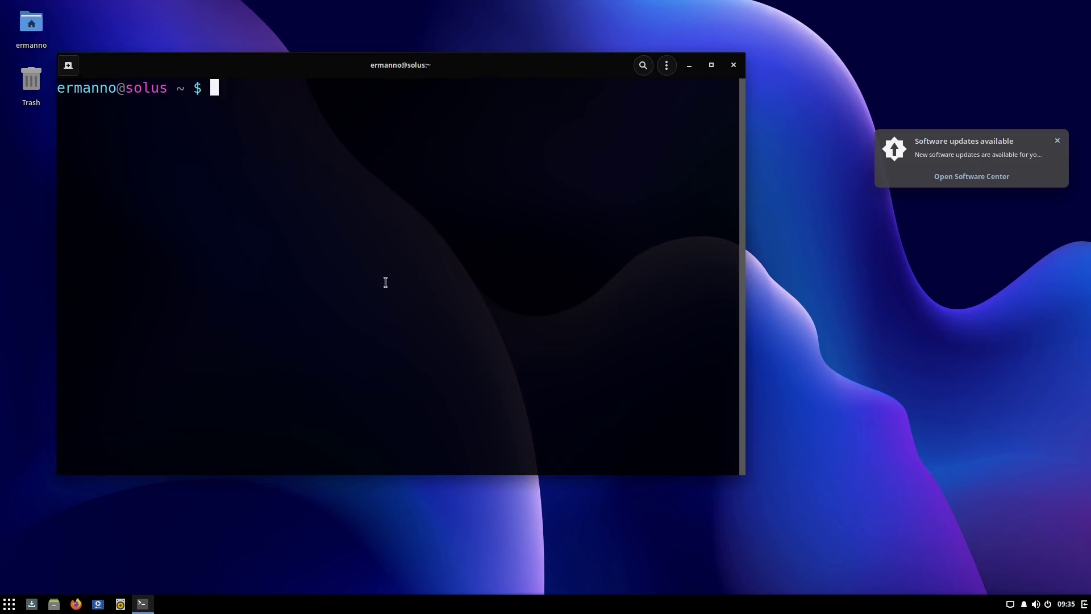
# Step: Check the kernel version, disk partitions and memory usage with uname -r, lsblk and free -h
pyautogui.write('uname -r')
pyautogui.press('Return')
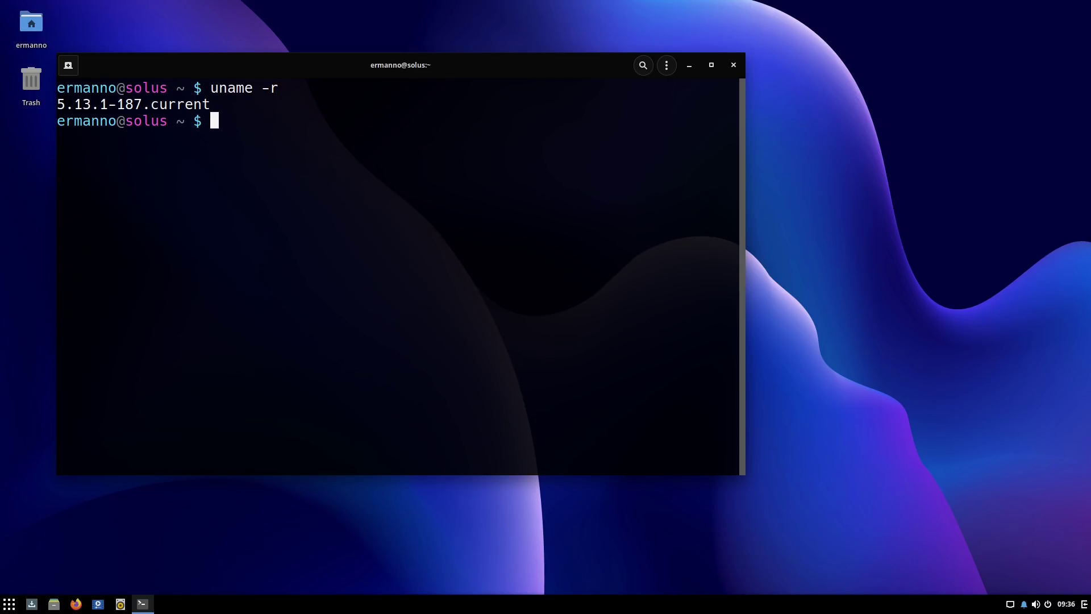
pyautogui.write('lsblk')
pyautogui.press('Return')
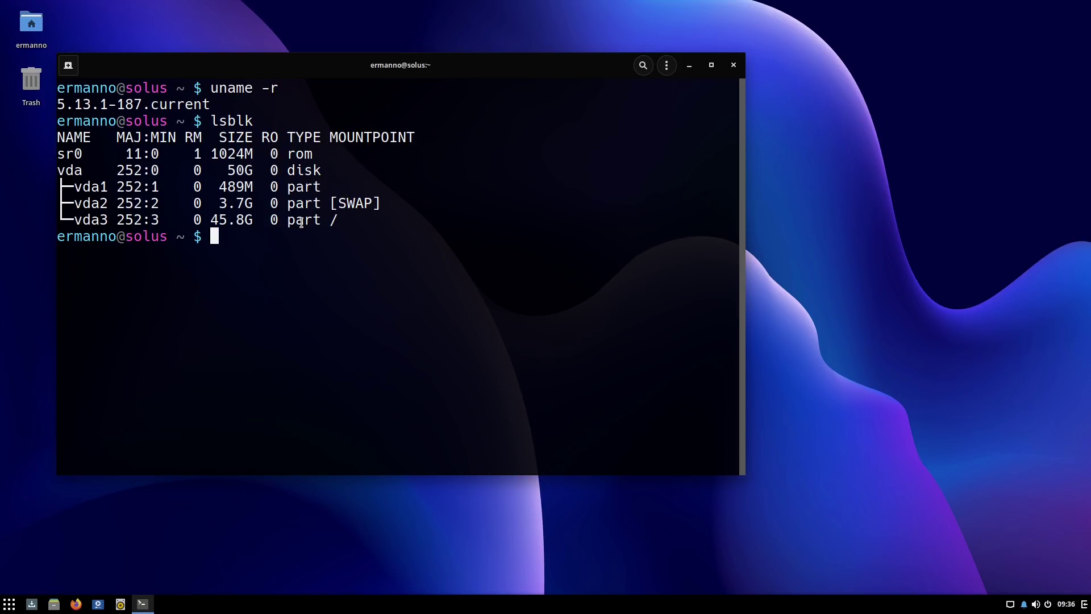
pyautogui.write('free -h')
pyautogui.press('Return')
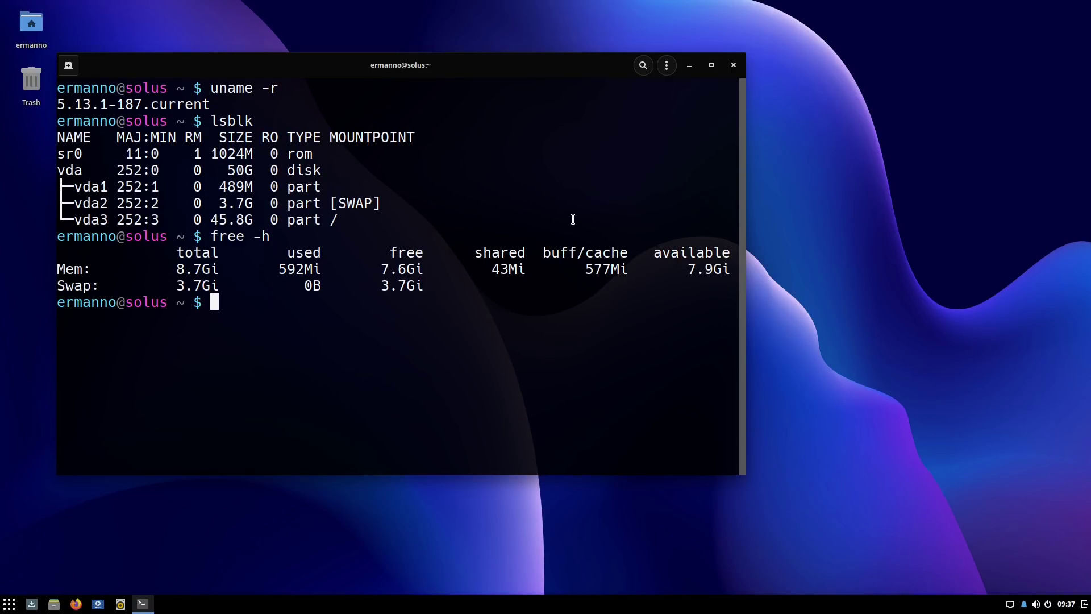
# Step: View the terminal's About information, close it, and close the terminal window
pyautogui.click(666, 64)
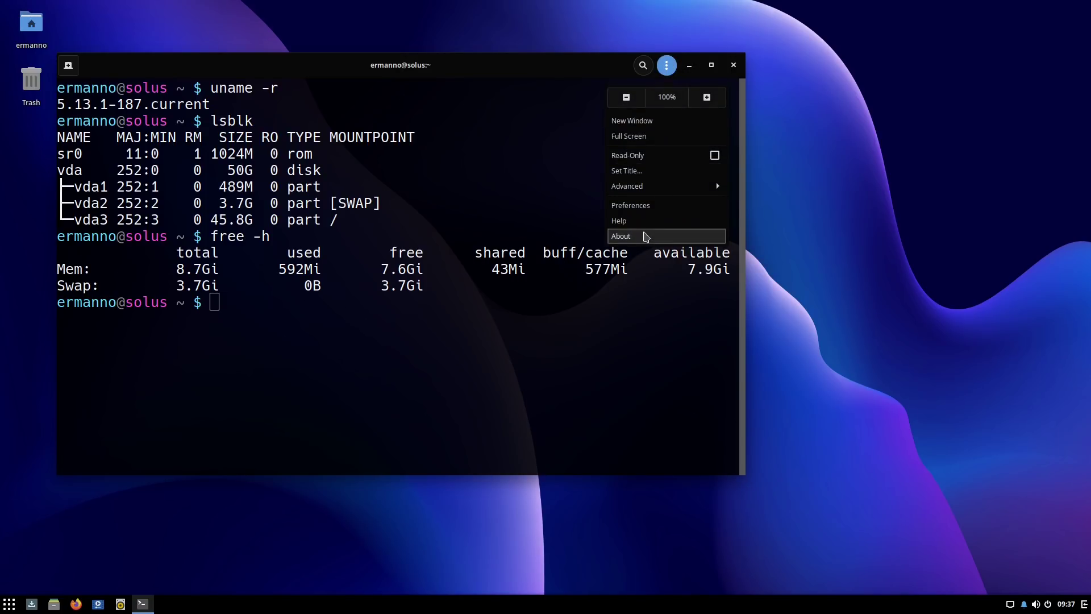
pyautogui.click(646, 236)
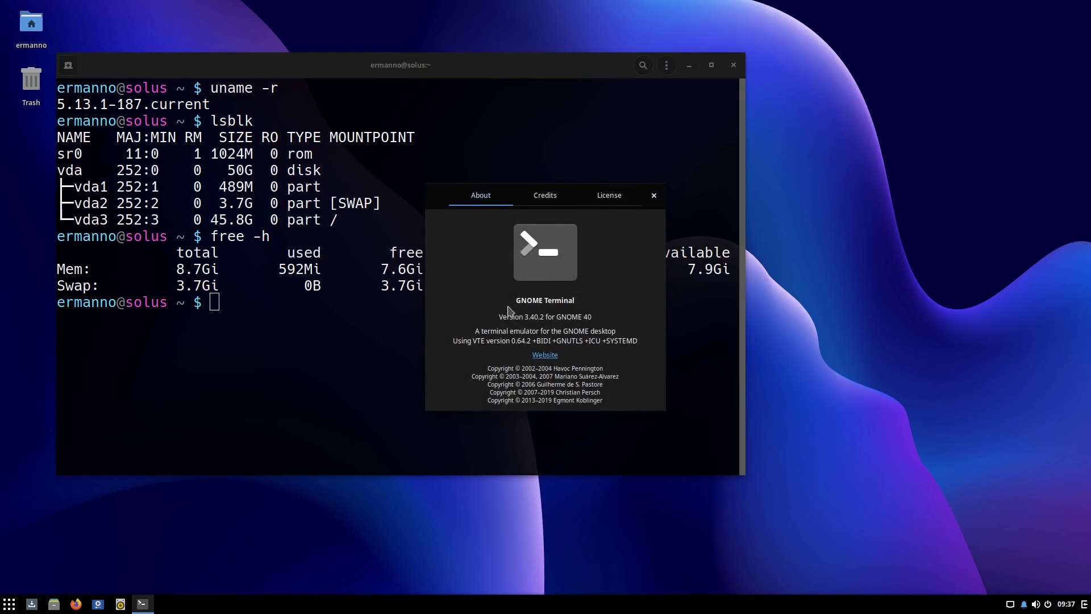
pyautogui.click(653, 195)
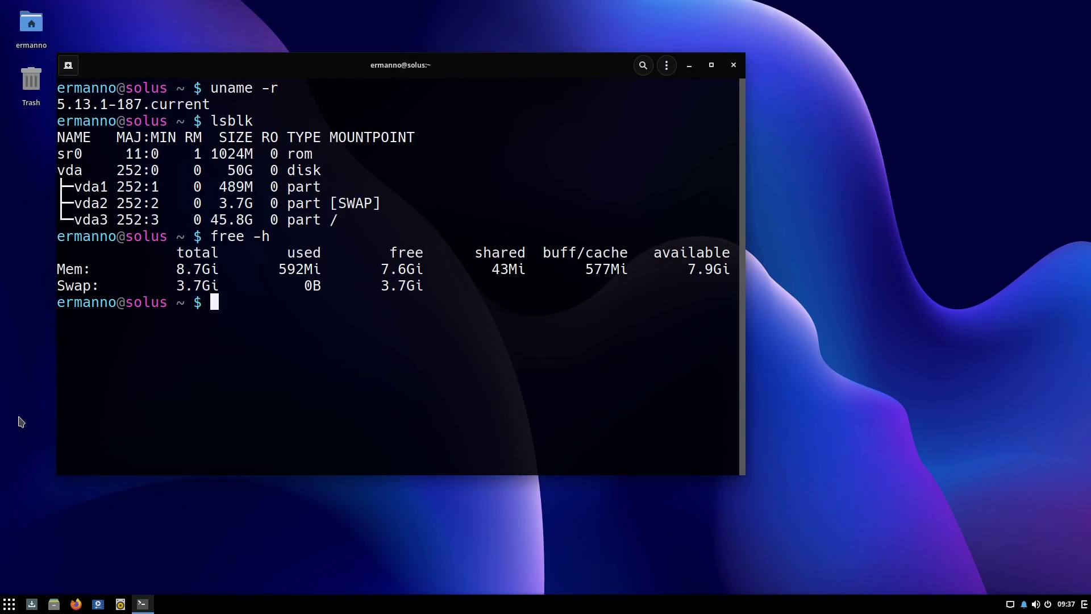
pyautogui.click(738, 67)
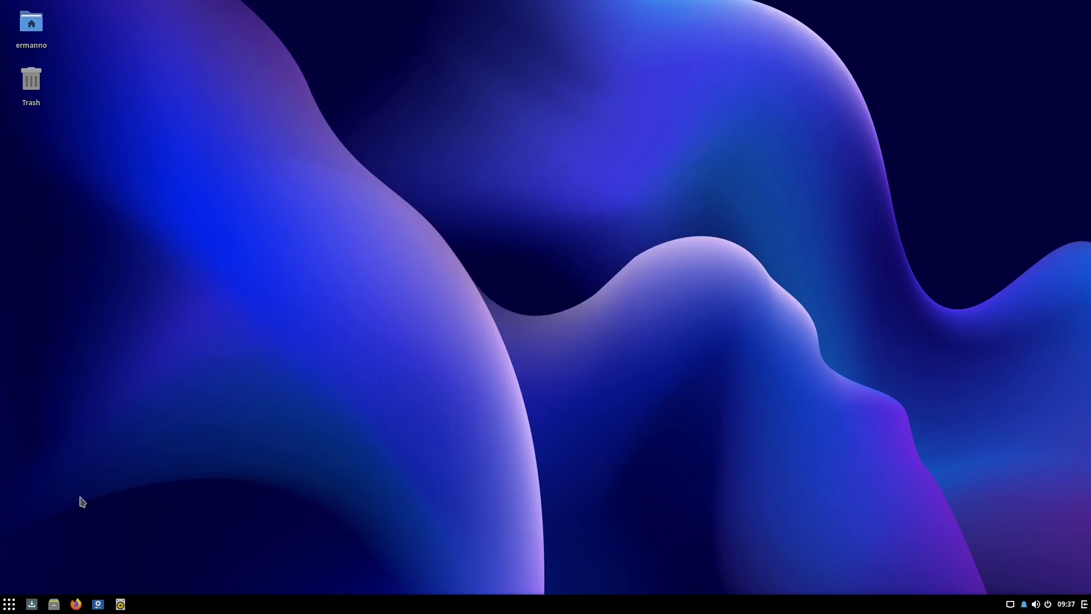
# Step: Browse the installed applications in the Utilities, Universal Access, System Tools and System Settings categories
pyautogui.click(10, 606)
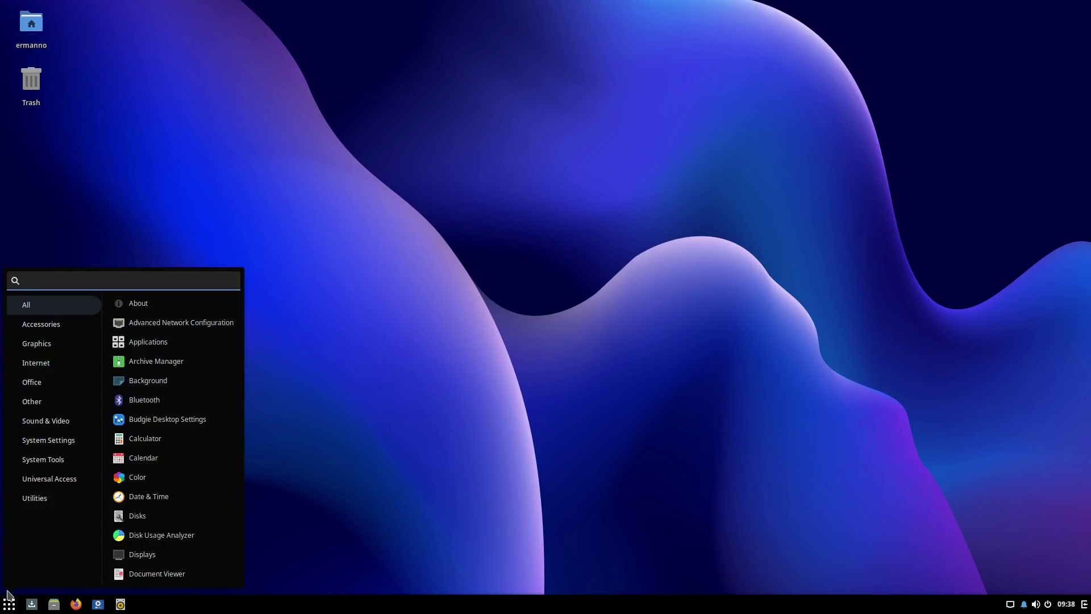
pyautogui.click(35, 497)
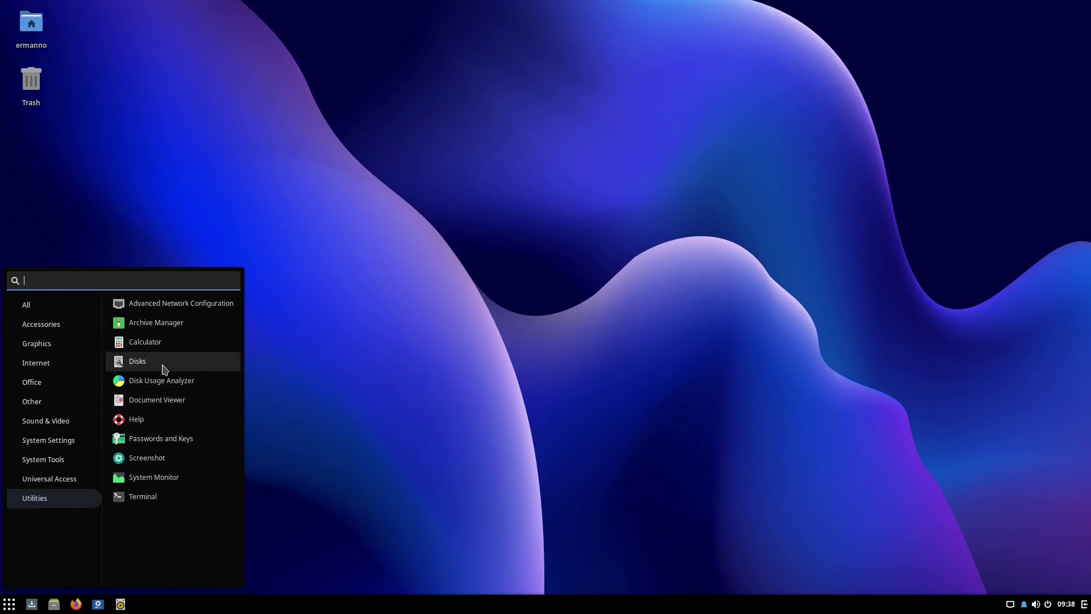
pyautogui.click(48, 487)
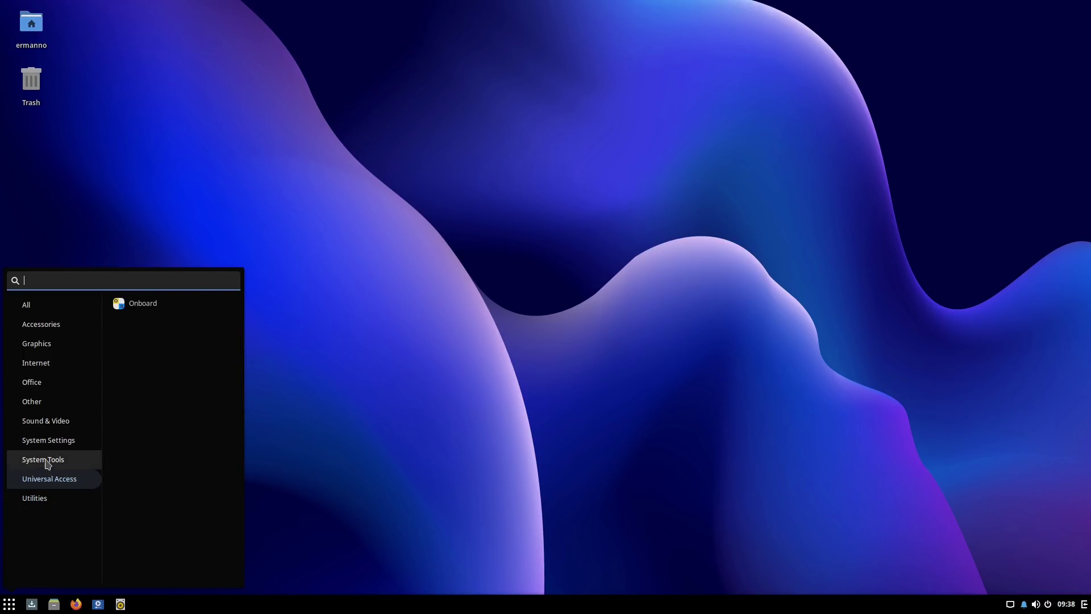
pyautogui.click(47, 464)
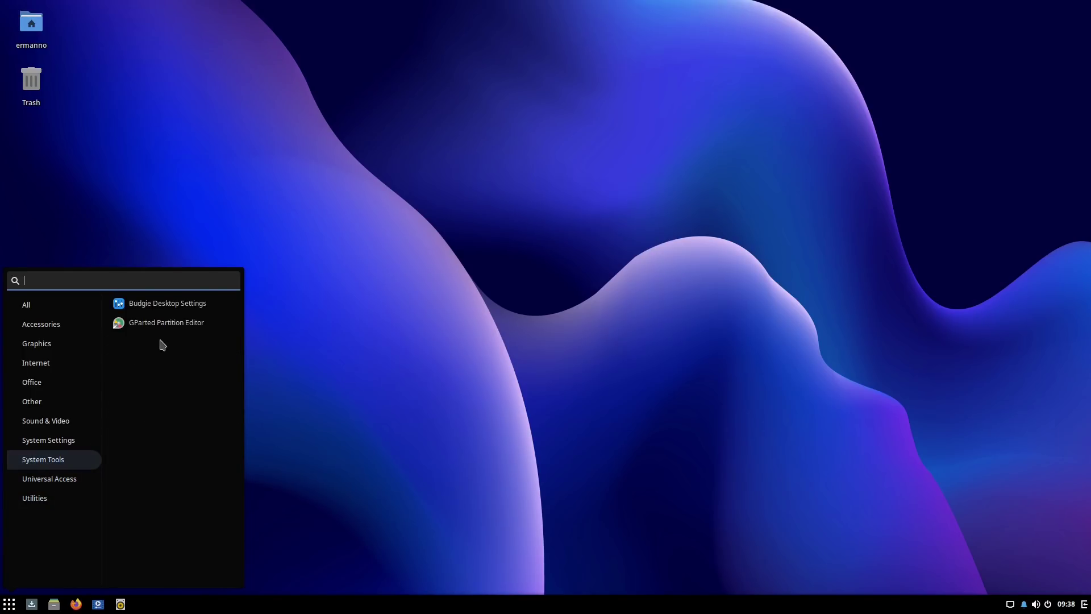
pyautogui.click(55, 440)
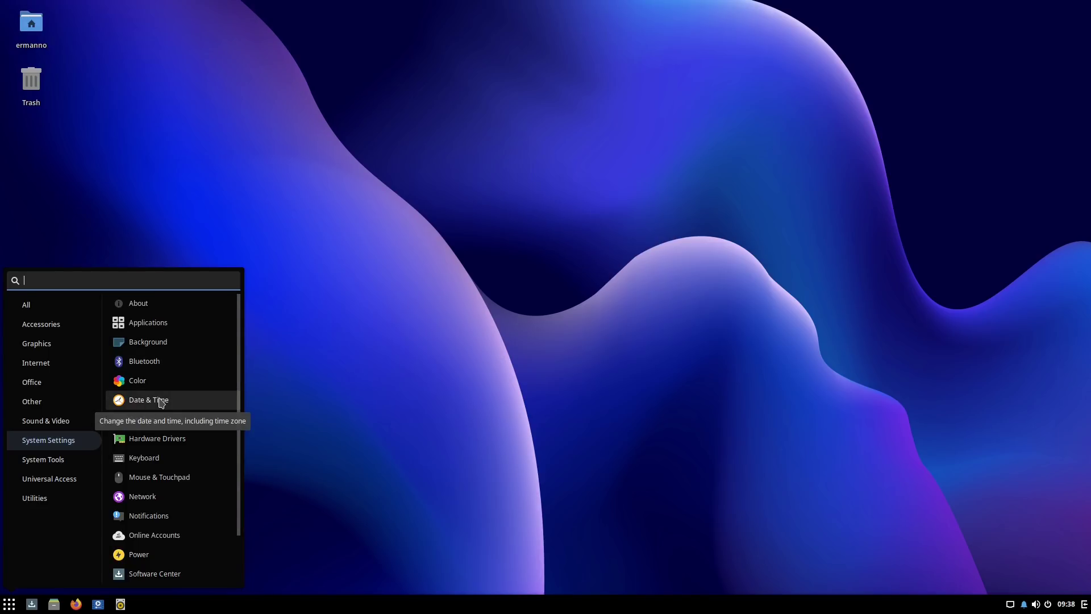
pyautogui.click(339, 239)
# Step: Open System Settings, review the hardware and OS details on the About page, and close the window
pyautogui.rightClick(319, 211)
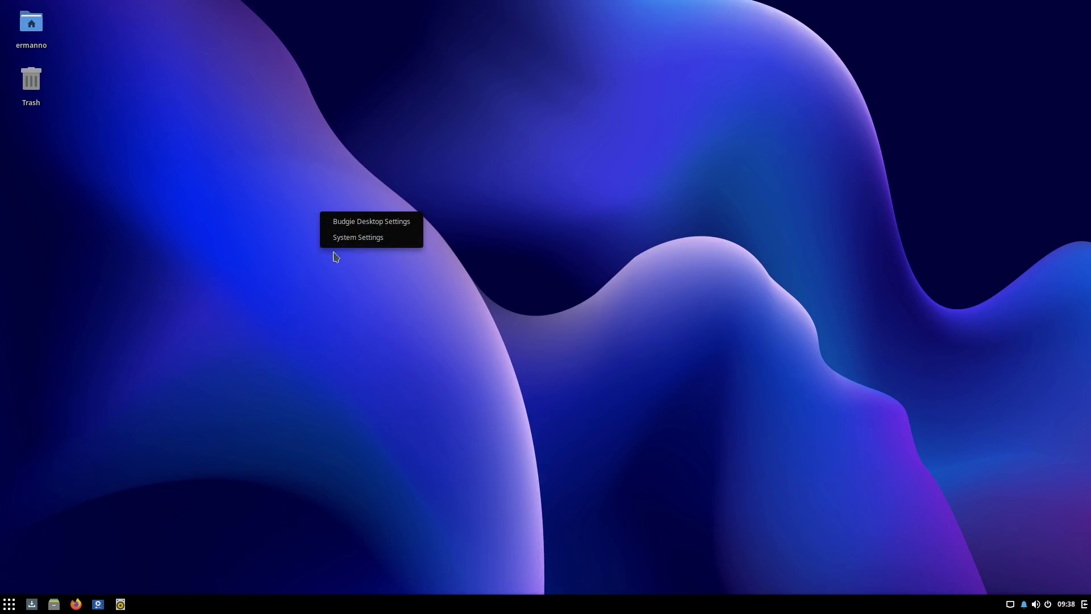
pyautogui.click(347, 238)
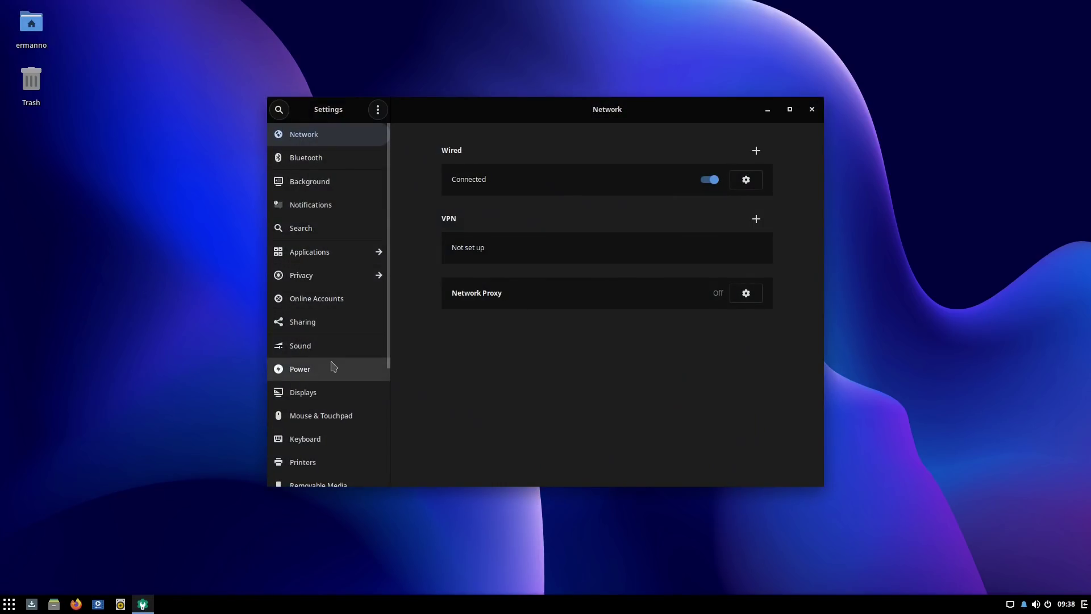
pyautogui.scroll(-5, 333, 365)
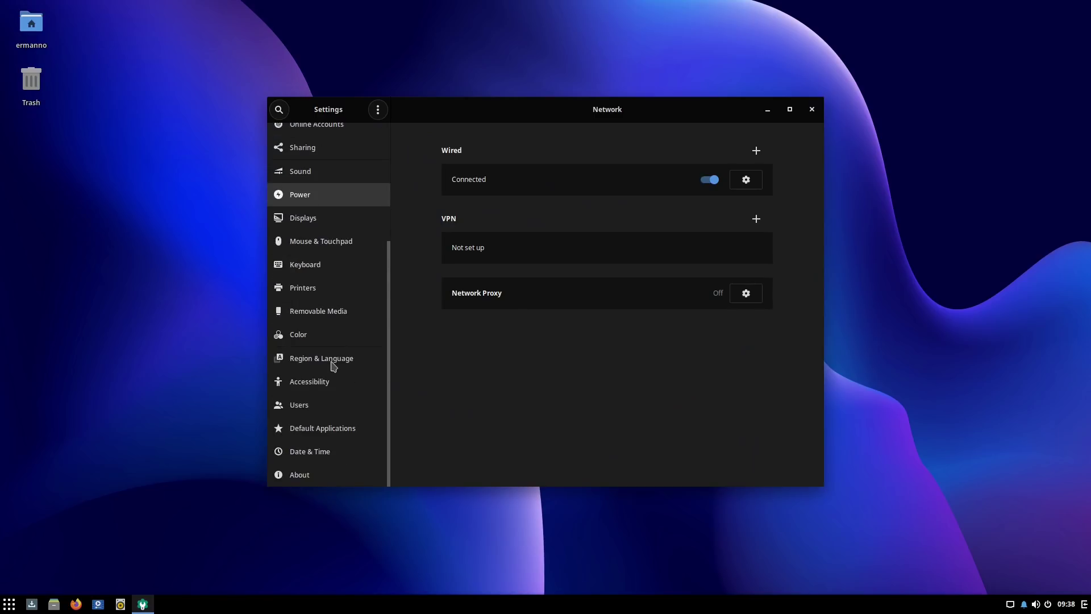
pyautogui.click(324, 477)
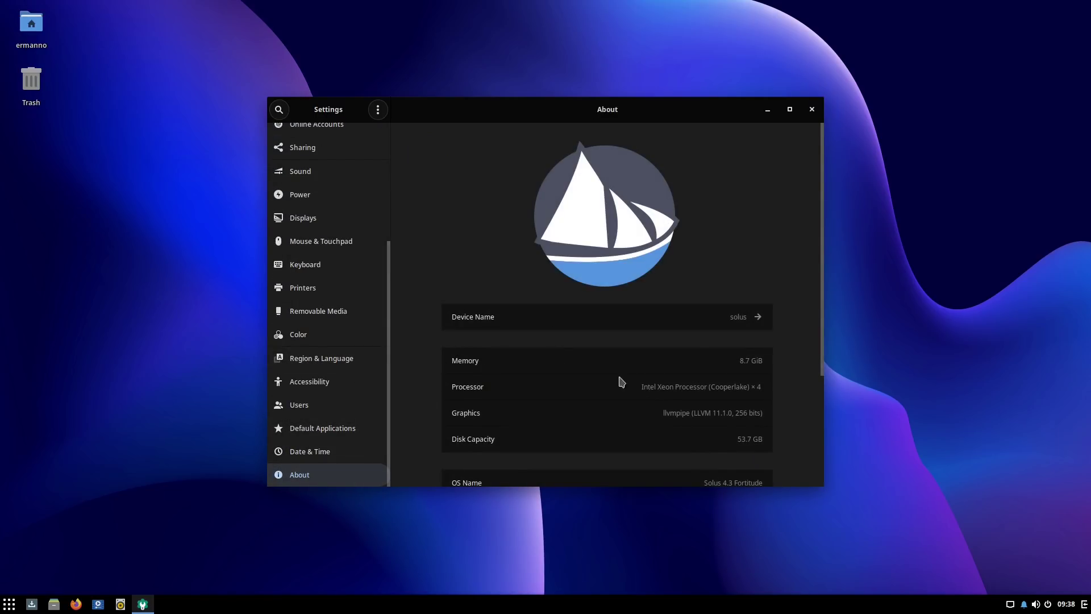
pyautogui.scroll(-3, 570, 283)
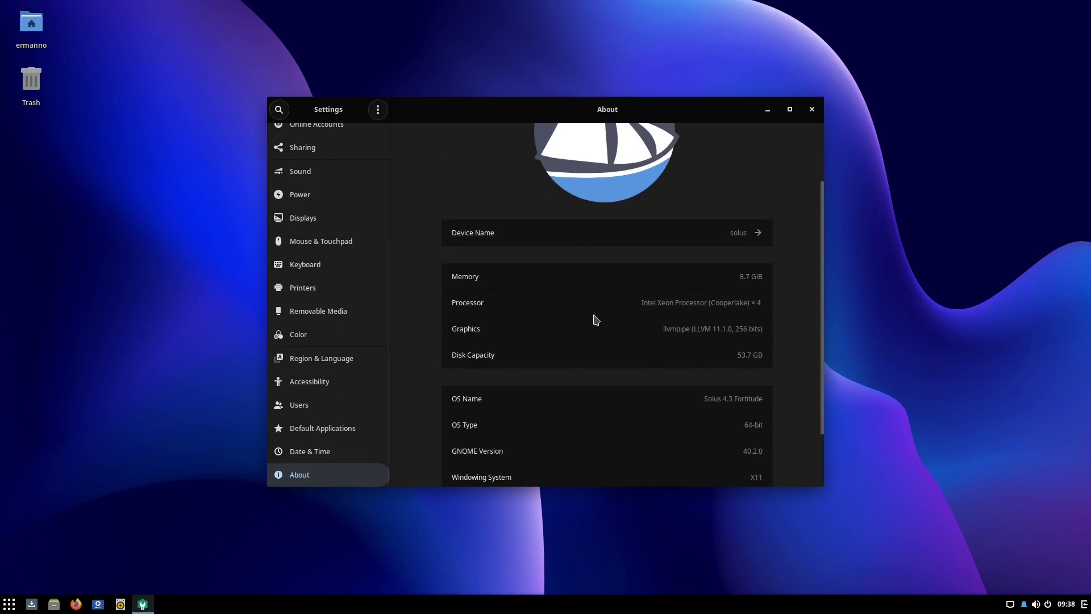
pyautogui.scroll(-1, 607, 301)
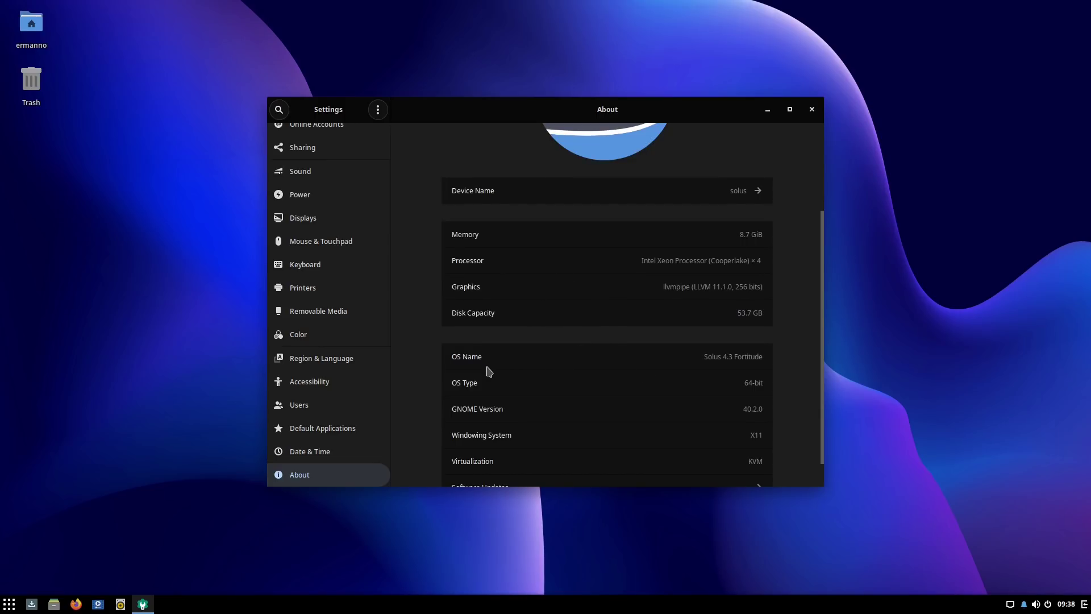
pyautogui.scroll(-1, 659, 425)
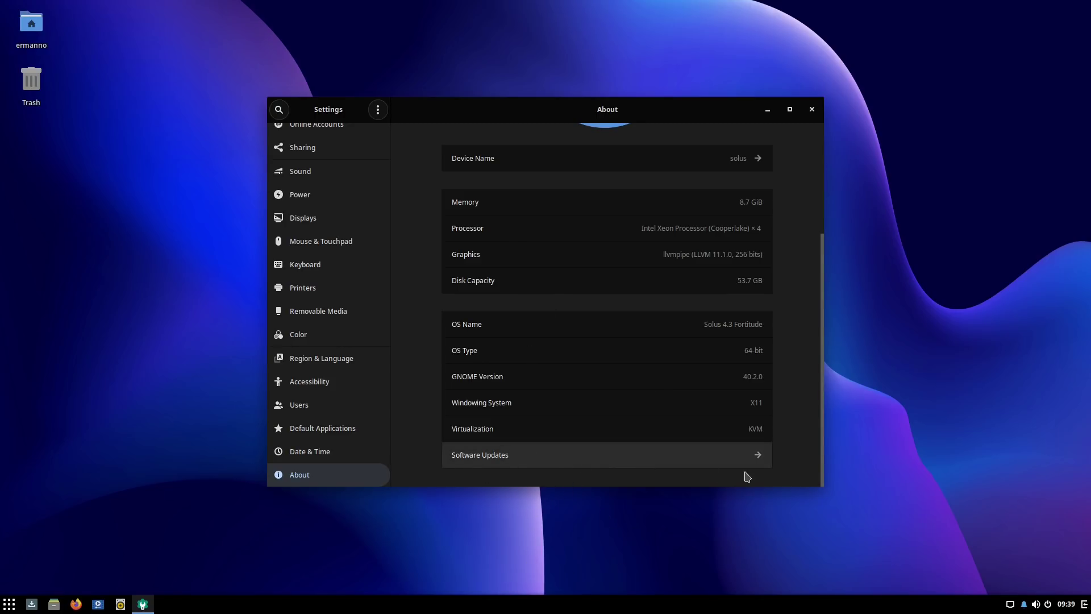
pyautogui.click(811, 109)
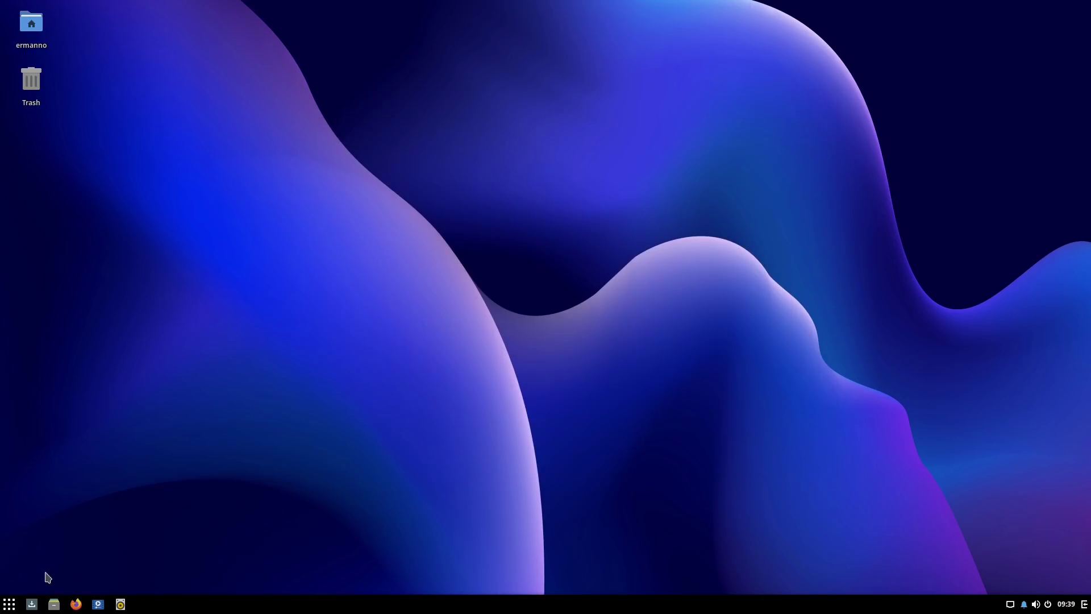
# Step: Browse the installed applications under Sound & Video, Other, Office, Internet, Graphics, Accessories and System Tools
pyautogui.click(8, 605)
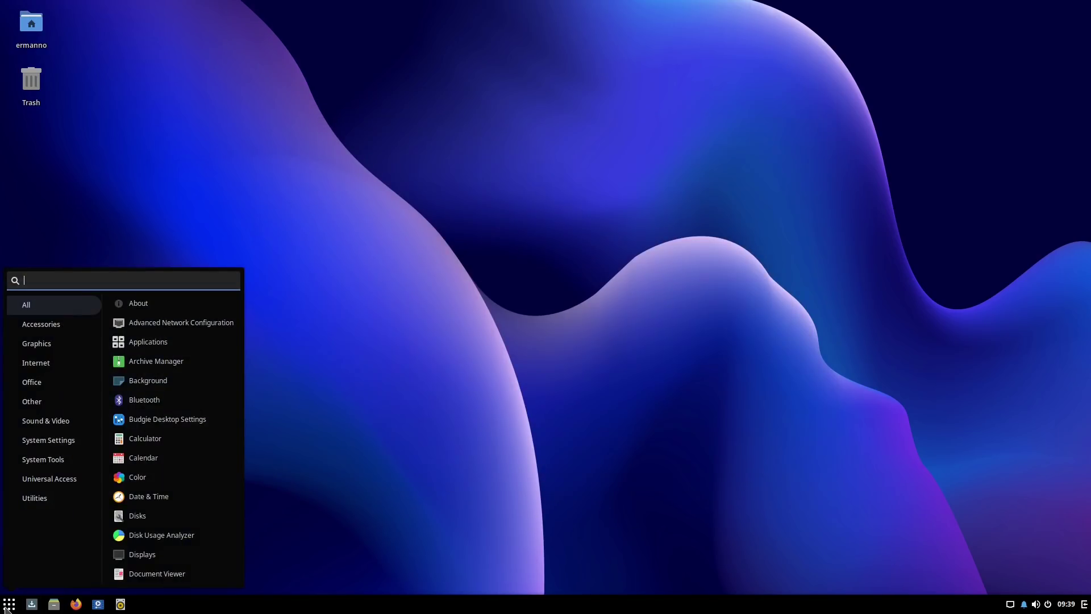
pyautogui.click(42, 423)
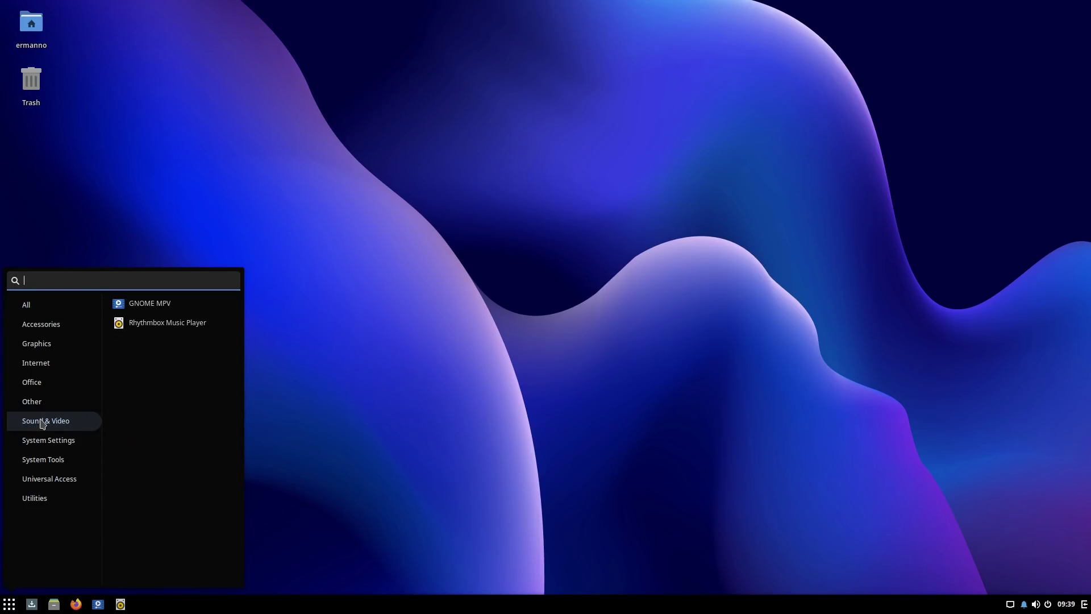
pyautogui.click(42, 404)
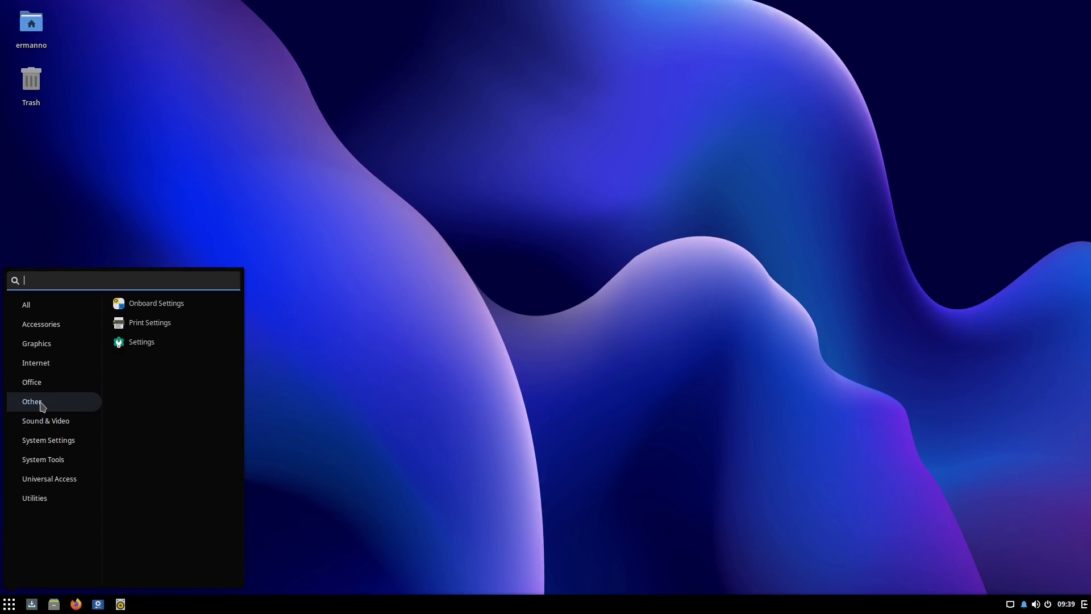
pyautogui.click(54, 385)
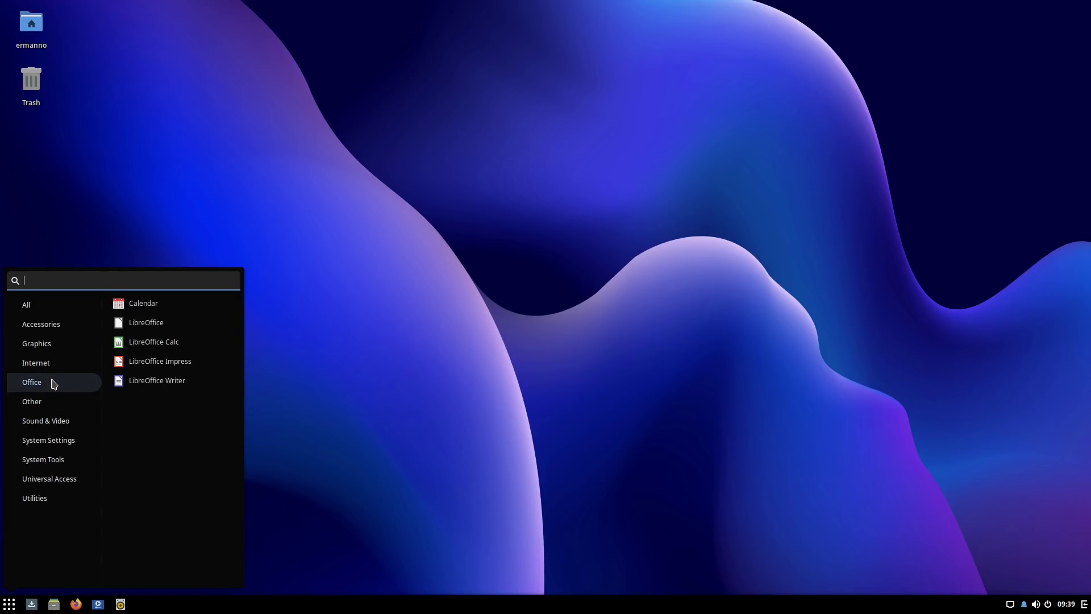
pyautogui.click(60, 365)
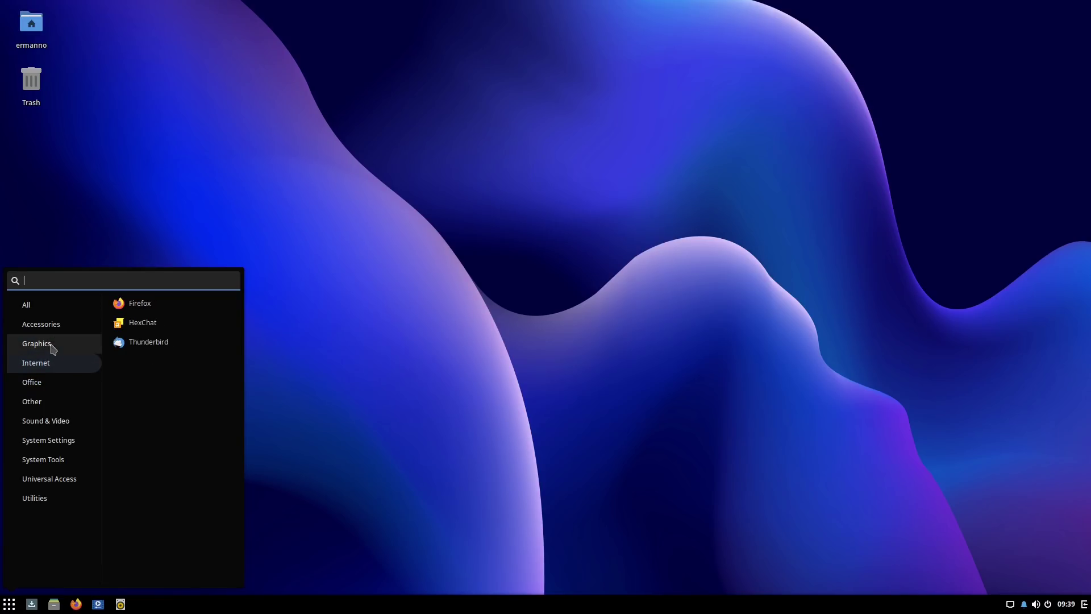
pyautogui.click(52, 346)
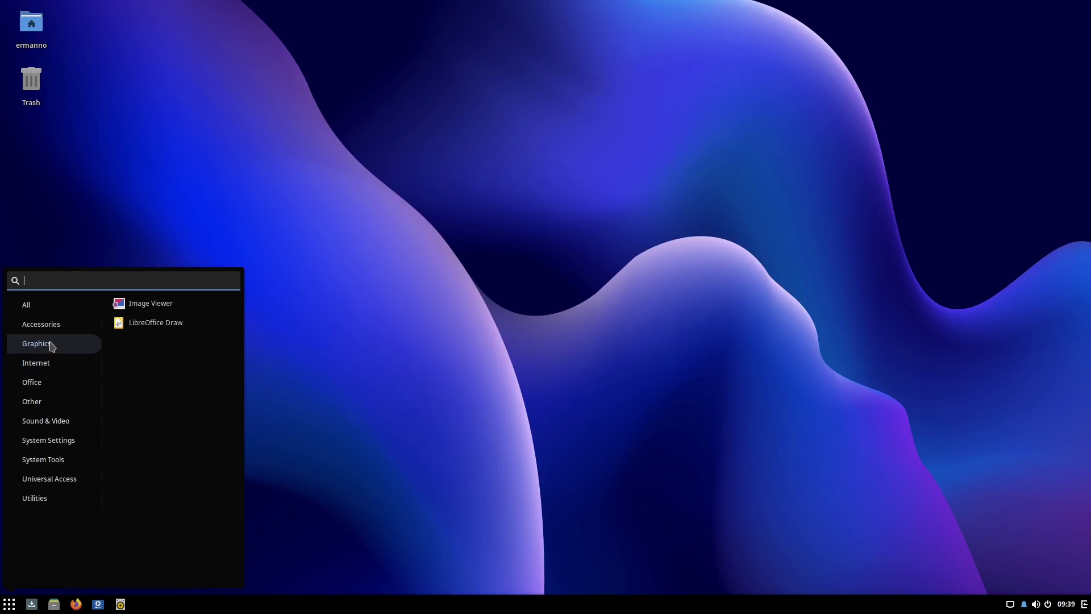
pyautogui.click(45, 322)
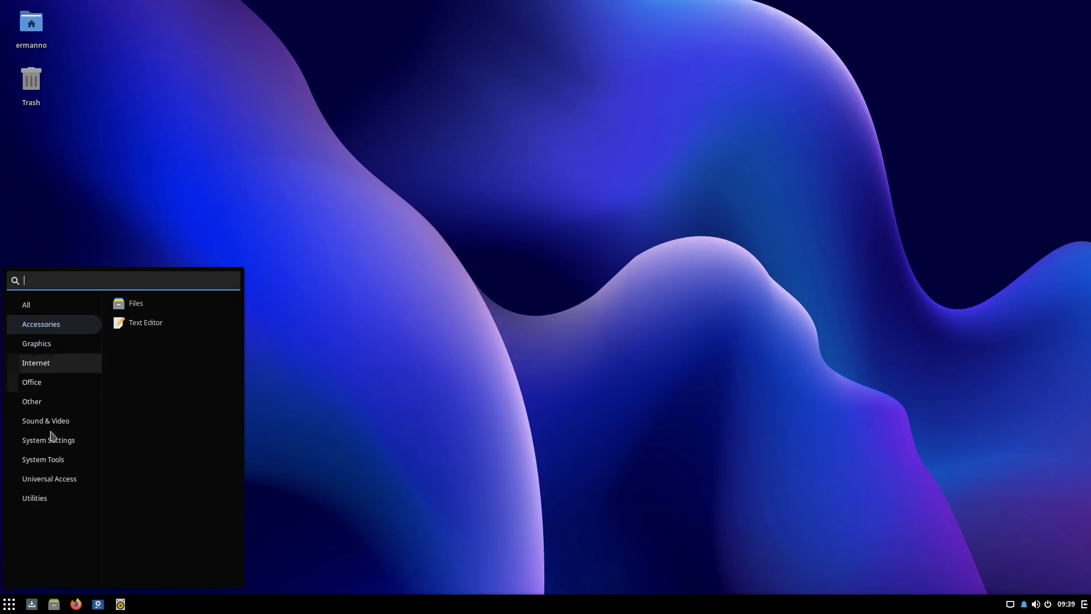
pyautogui.click(49, 460)
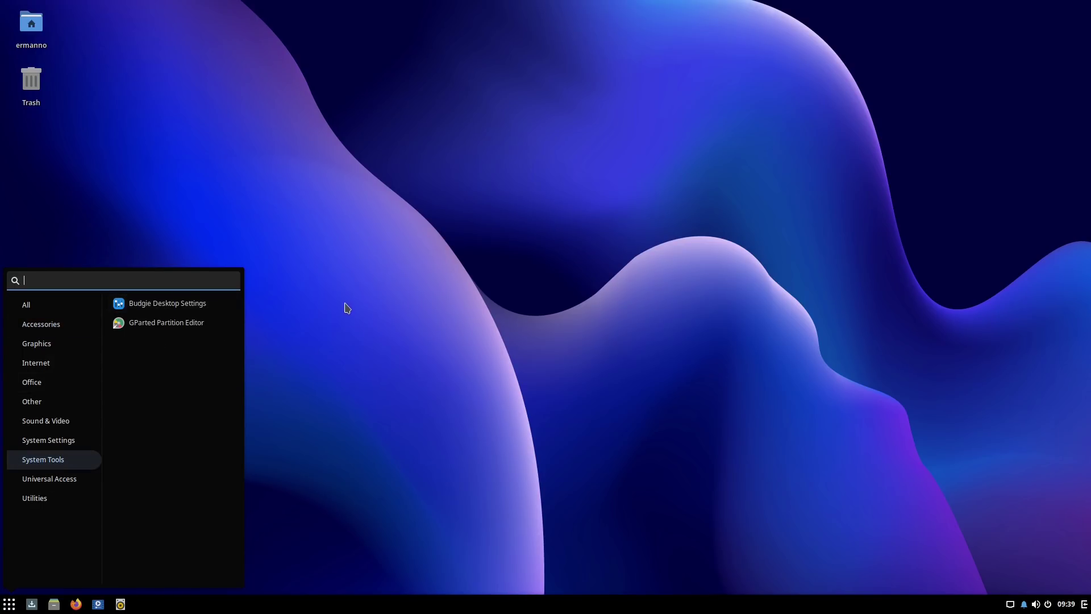
pyautogui.click(326, 246)
# Step: Open Budgie Desktop Settings from the desktop and examine the available widget and icon themes without changing them
pyautogui.rightClick(327, 249)
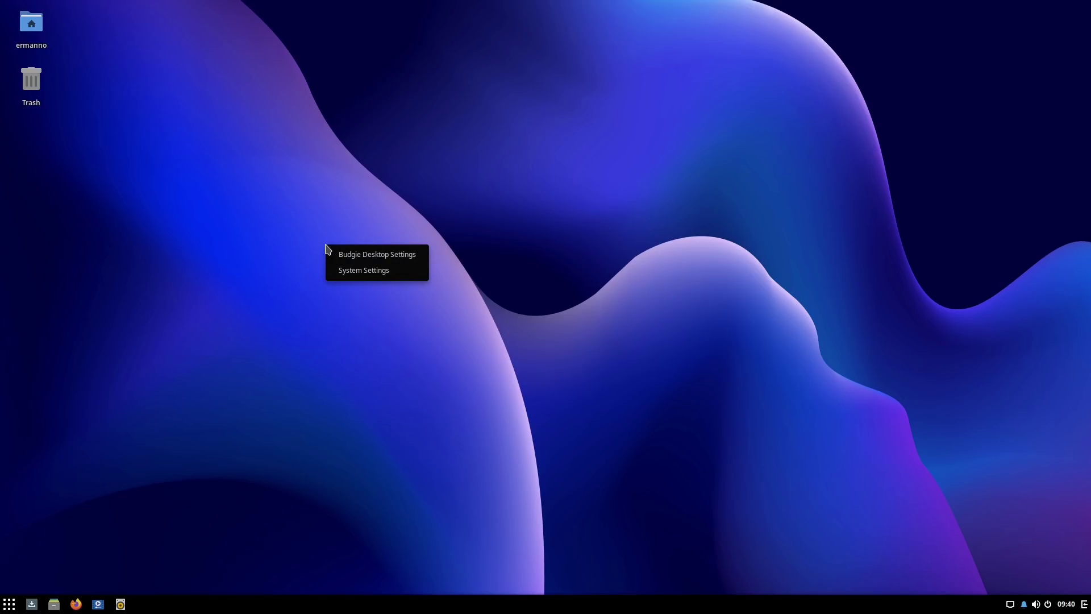
pyautogui.click(397, 256)
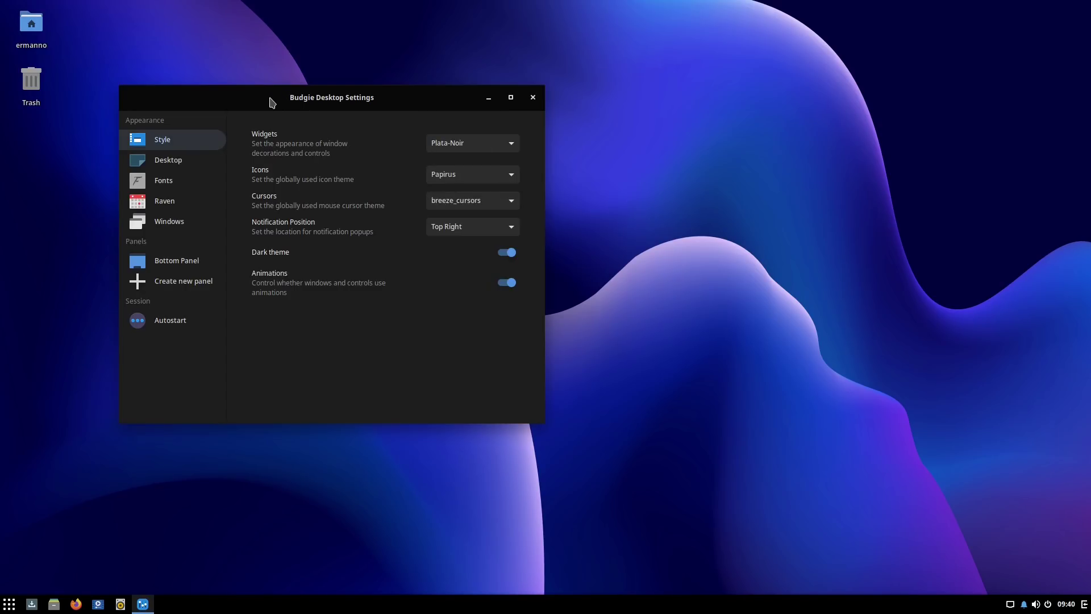
pyautogui.moveTo(271, 100); pyautogui.dragTo(359, 116)
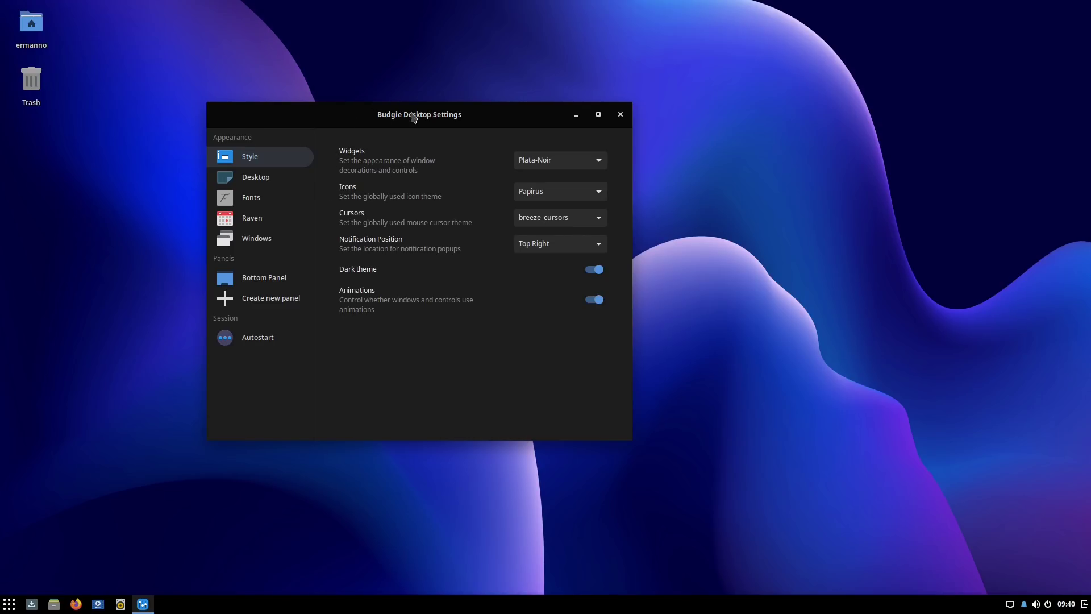
pyautogui.click(571, 161)
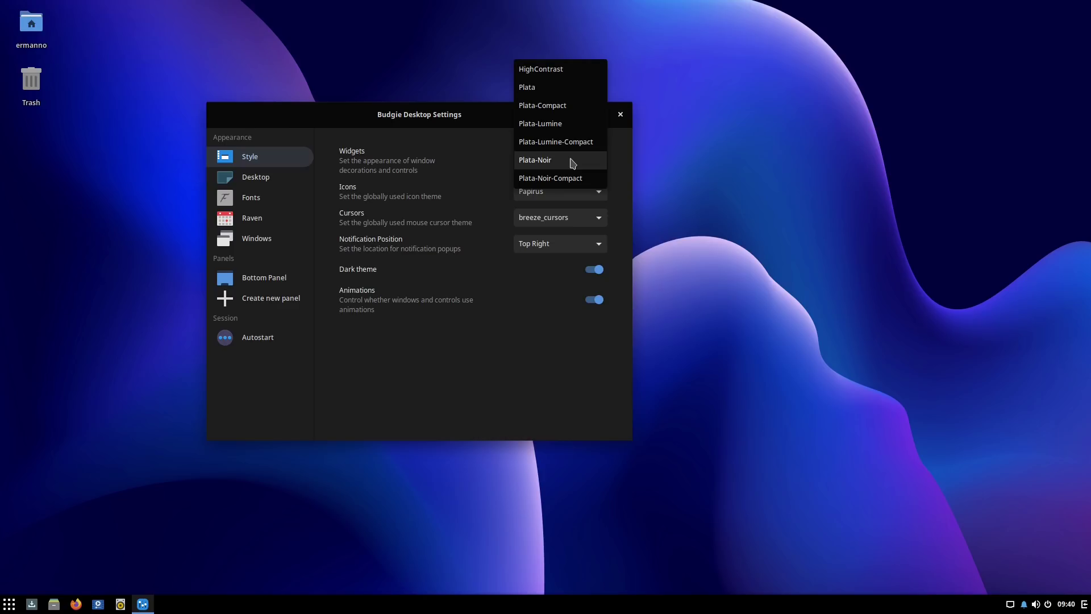
pyautogui.click(418, 147)
pyautogui.click(546, 192)
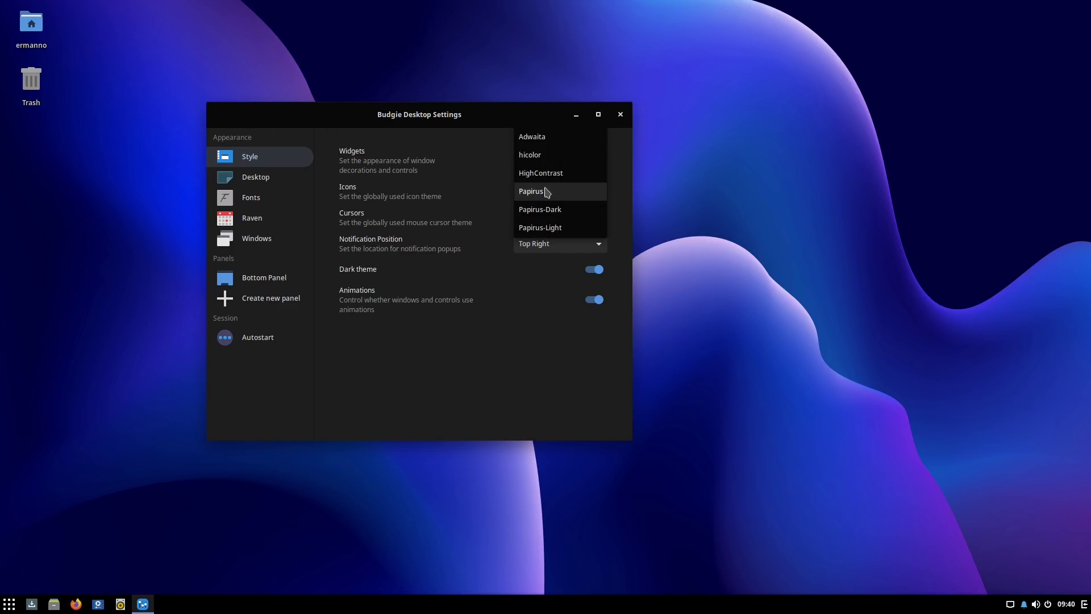
pyautogui.click(462, 187)
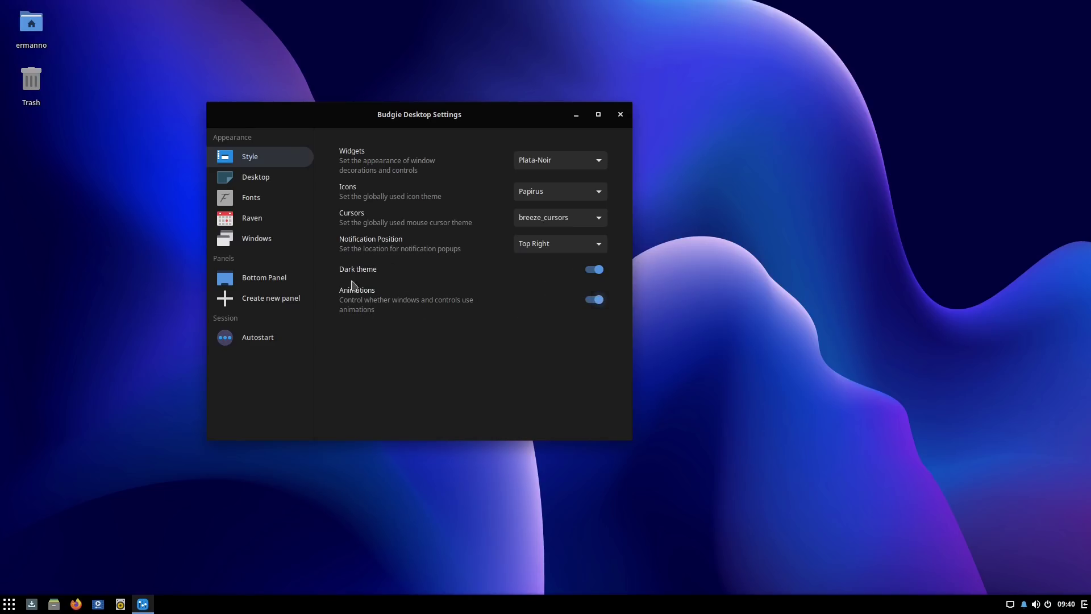
# Step: Review the Desktop and Raven settings, and view the Raven sidebar's applets and notifications before closing it
pyautogui.click(264, 179)
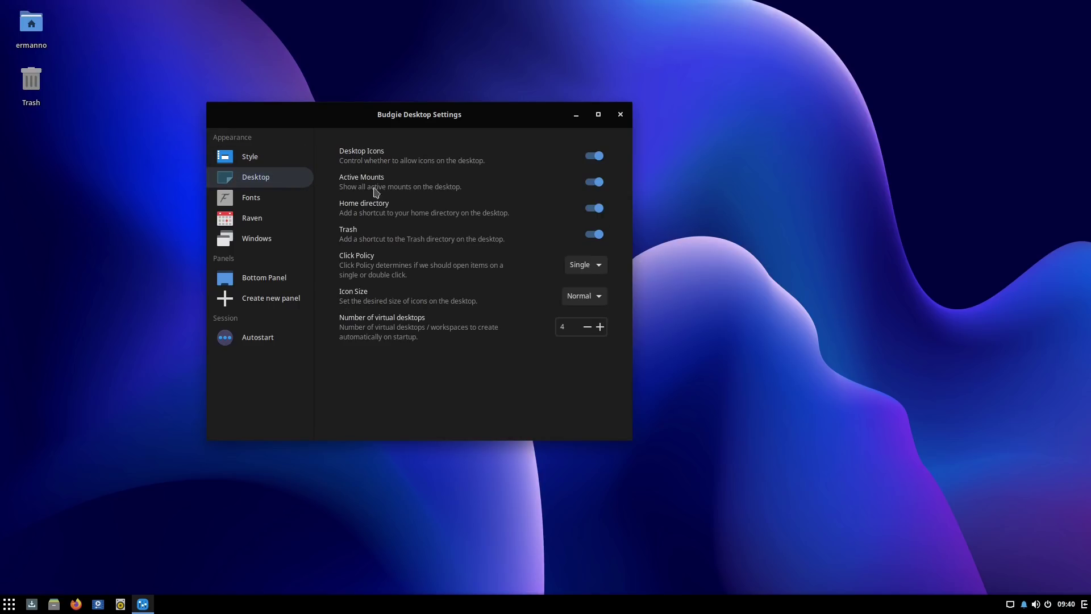
pyautogui.click(279, 221)
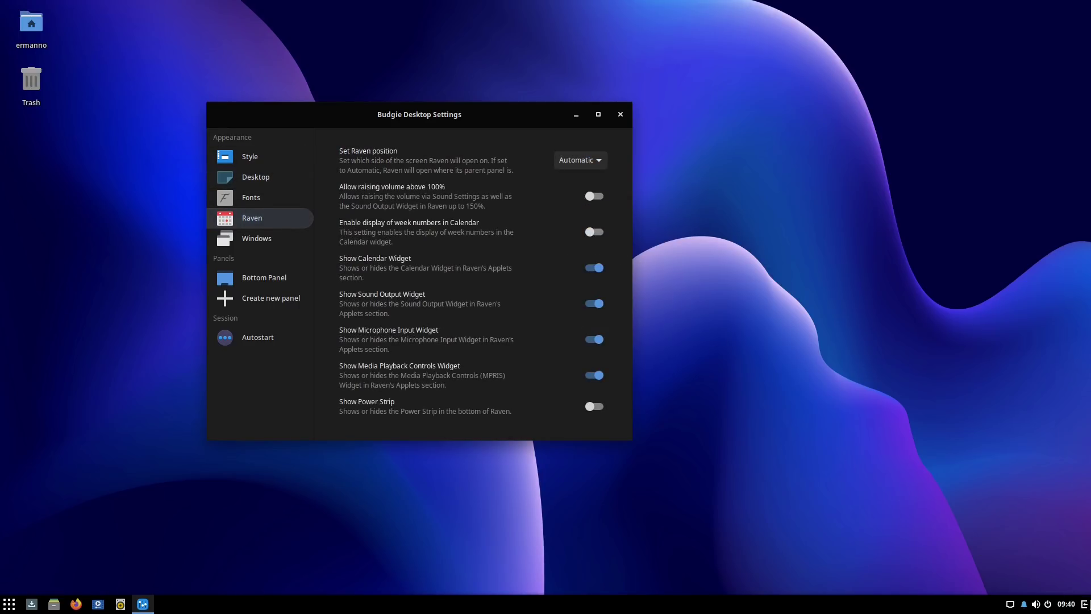
pyautogui.click(1084, 605)
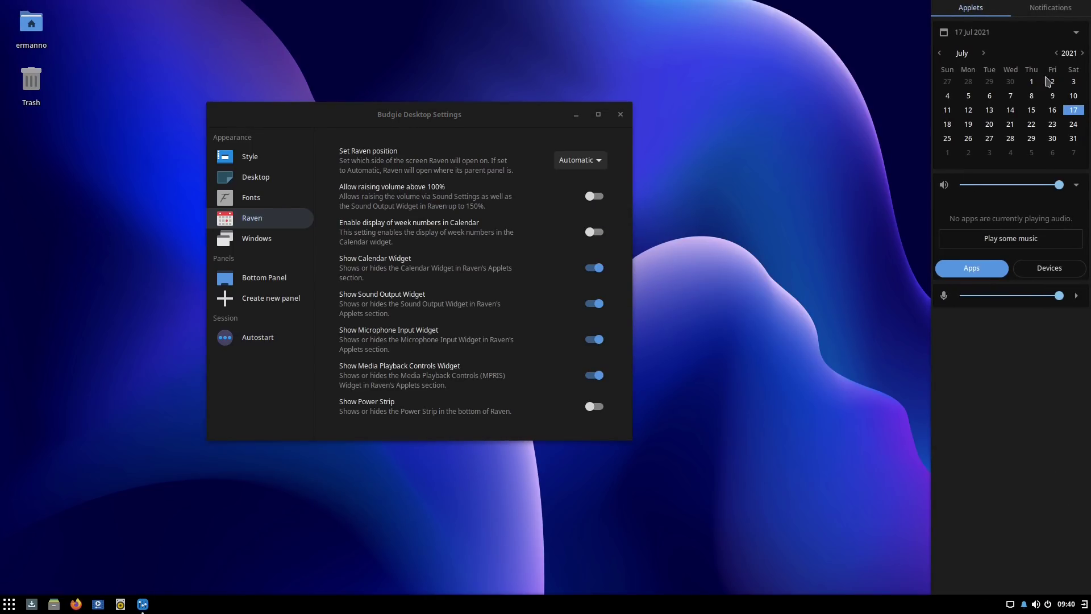
pyautogui.click(1020, 10)
pyautogui.click(796, 191)
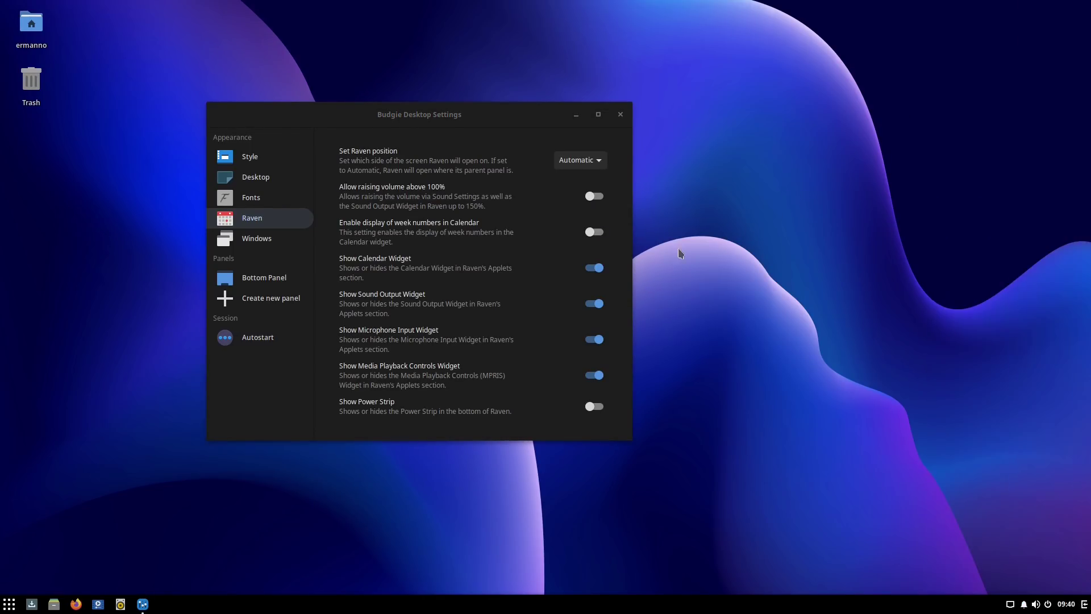
# Step: Review the Windows options and the Bottom Panel's applets and settings, and close Budgie Desktop Settings
pyautogui.click(256, 238)
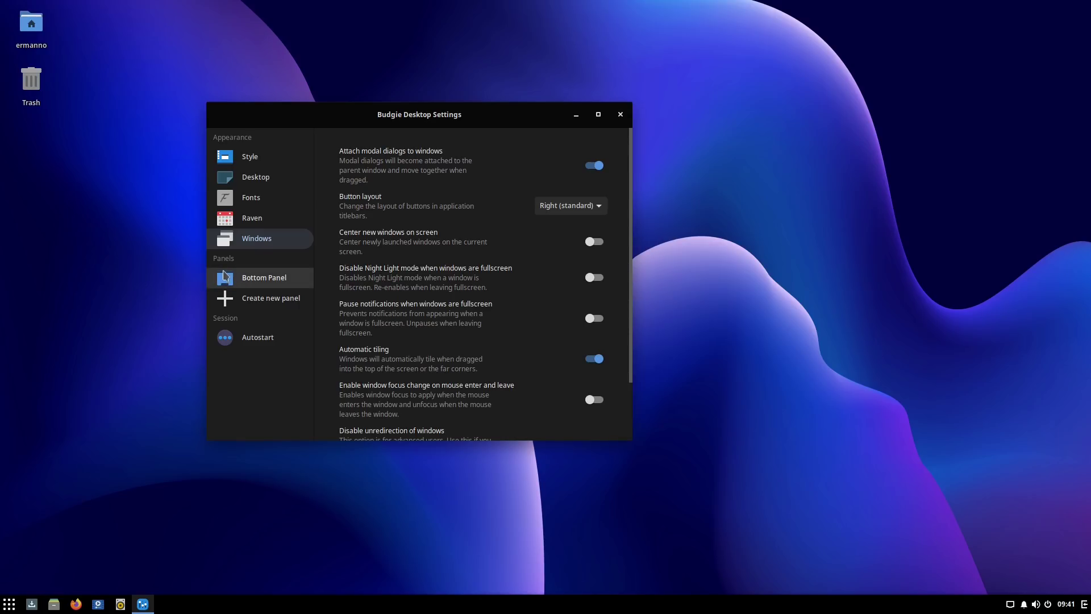
pyautogui.click(264, 281)
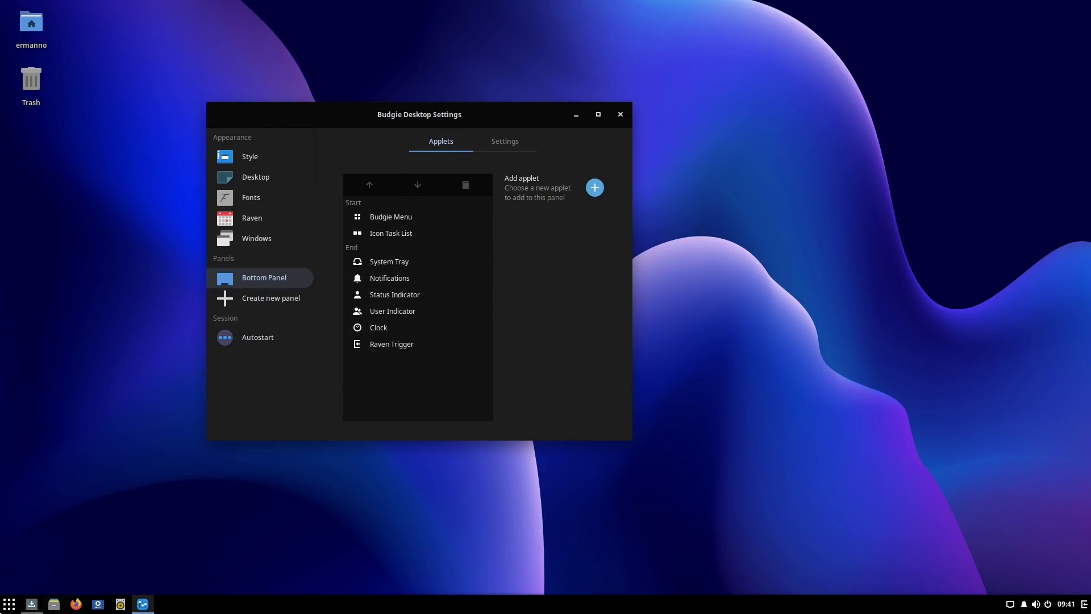
pyautogui.click(505, 143)
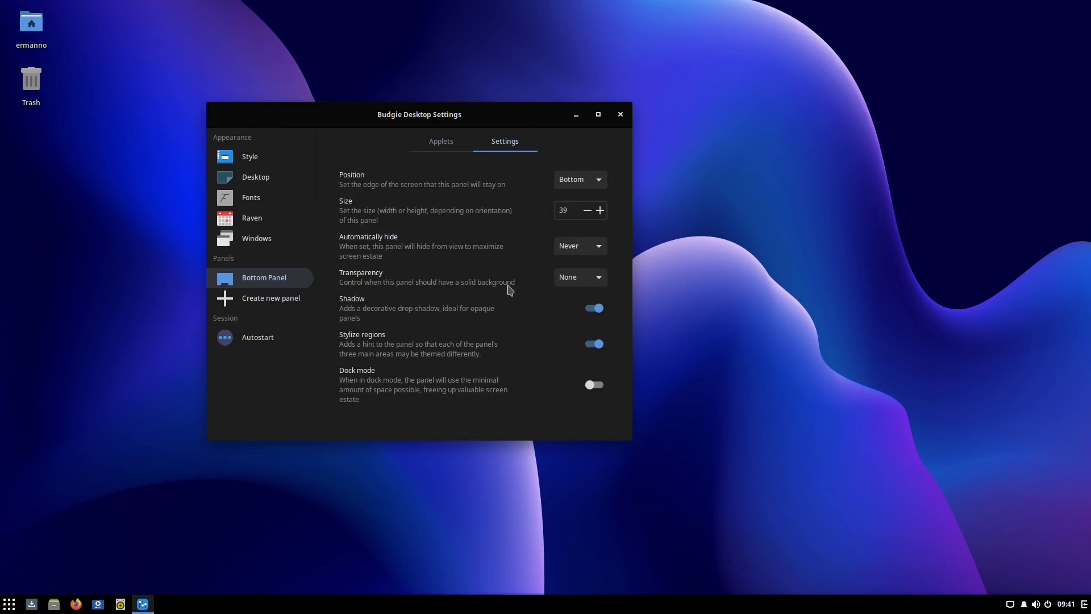
pyautogui.click(621, 115)
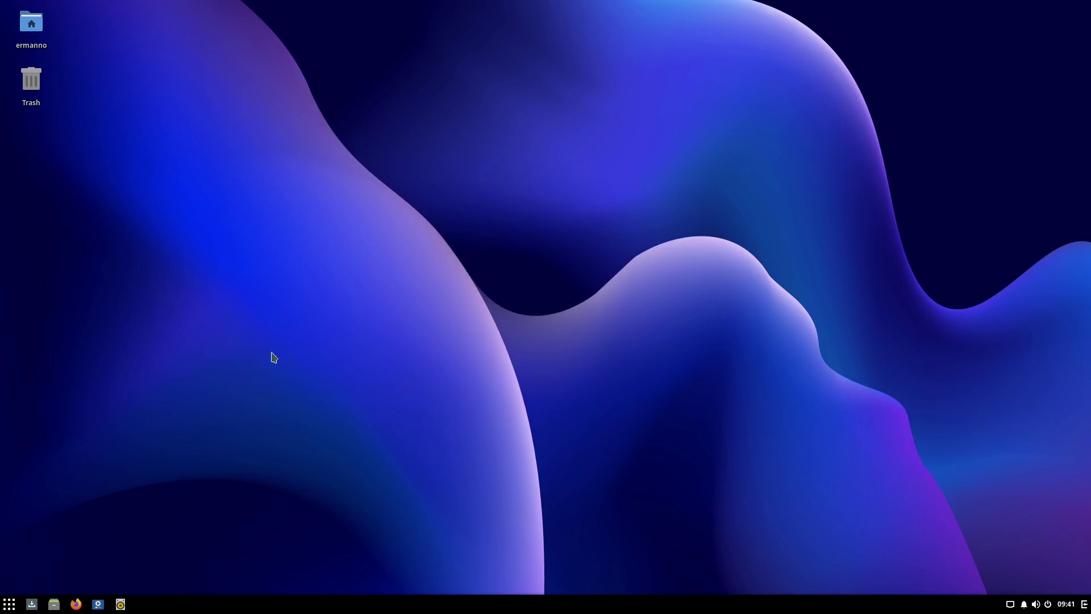
# Step: Open Software Center and browse the Budgie Desktop packages under Desktop Software & Theming
pyautogui.click(31, 605)
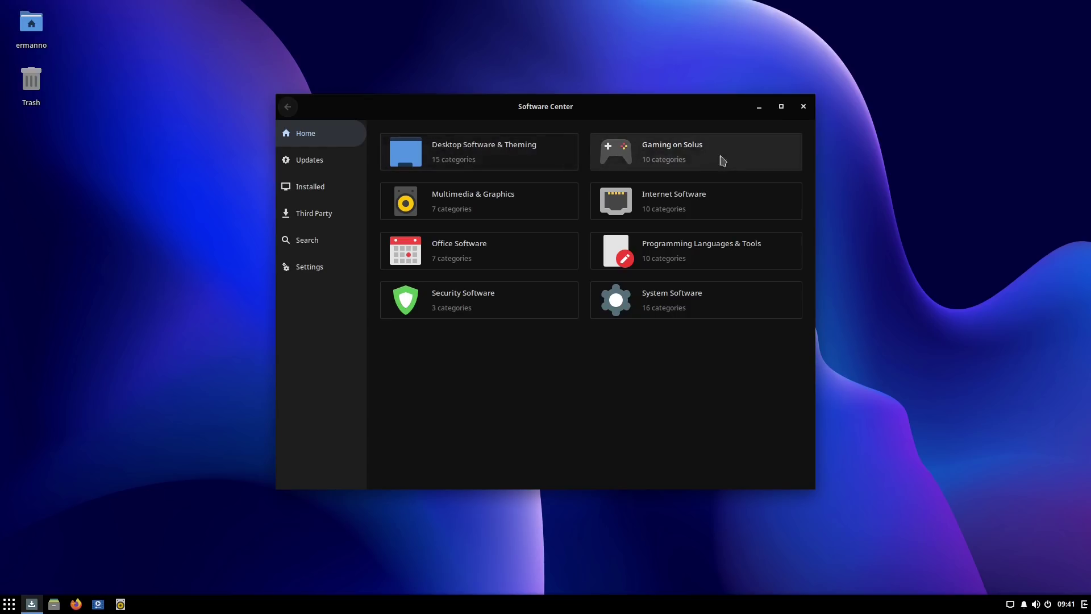
pyautogui.click(514, 157)
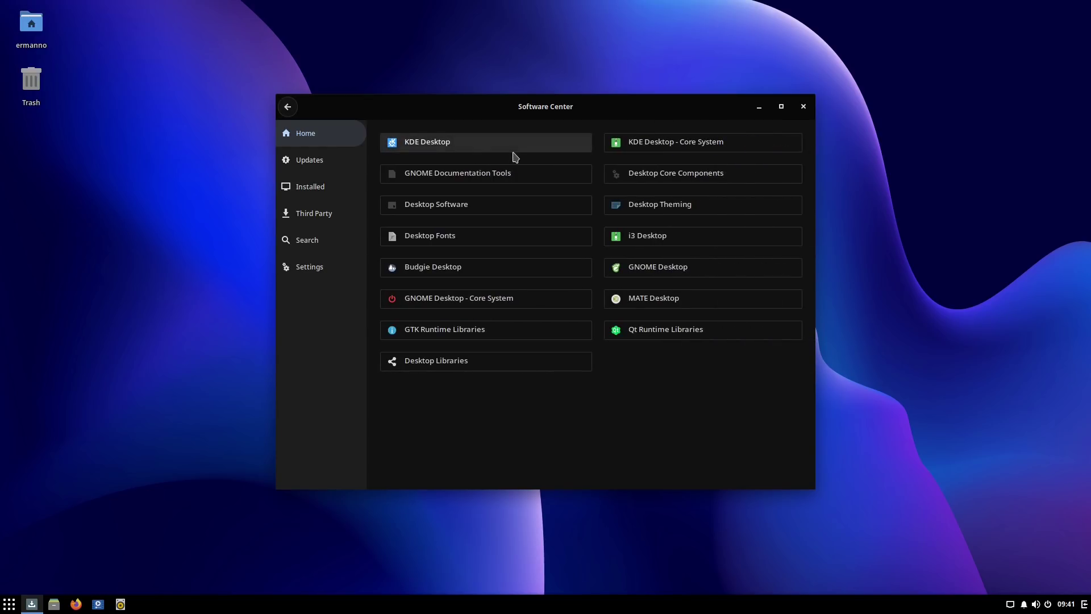
pyautogui.click(445, 268)
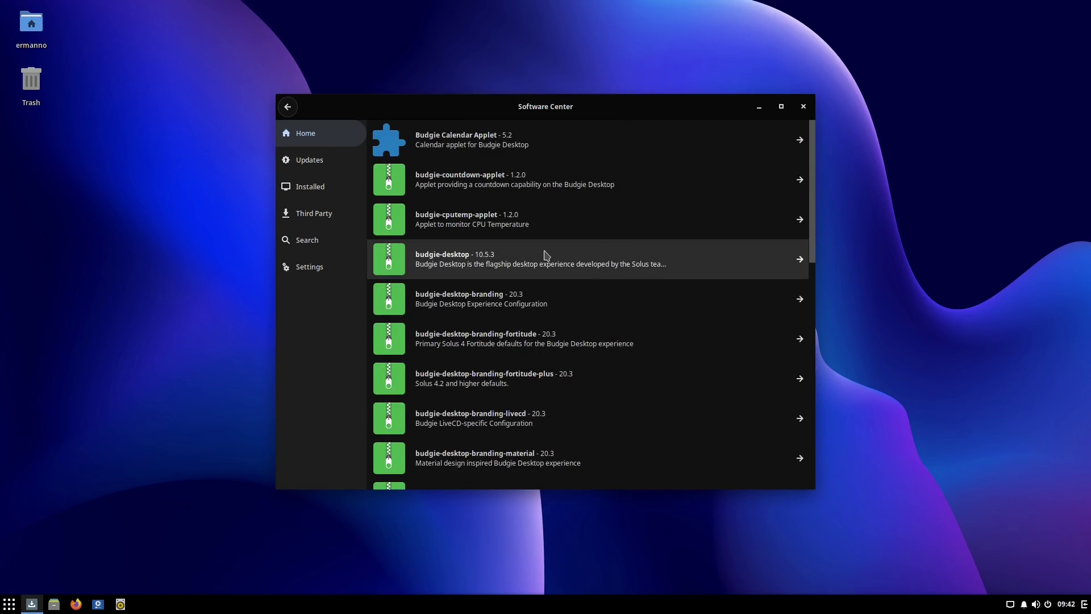
pyautogui.scroll(-10, 546, 255)
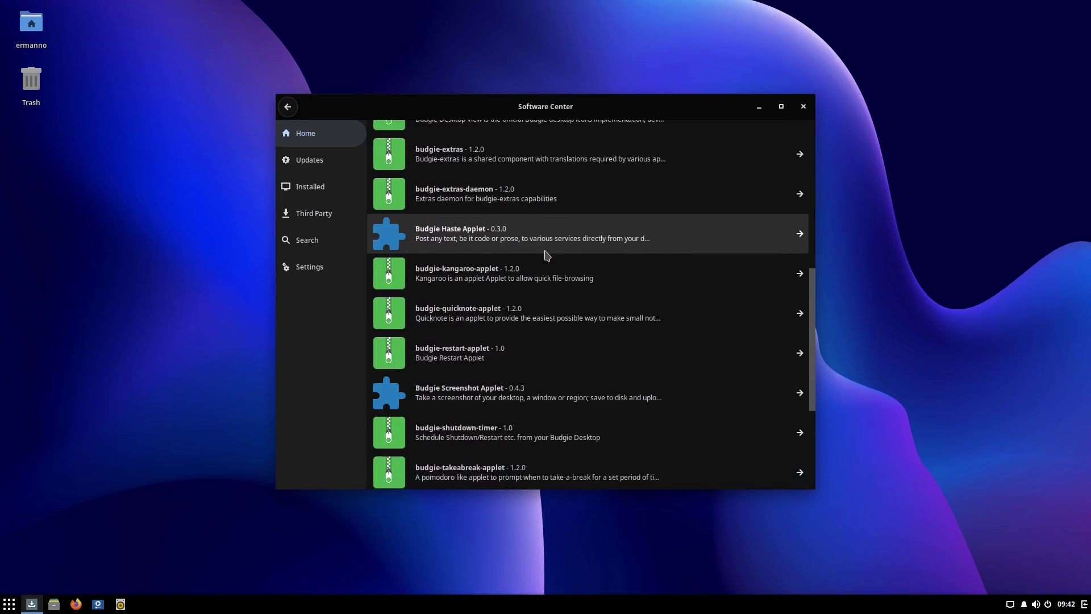
pyautogui.scroll(-4, 545, 253)
pyautogui.scroll(14, 546, 251)
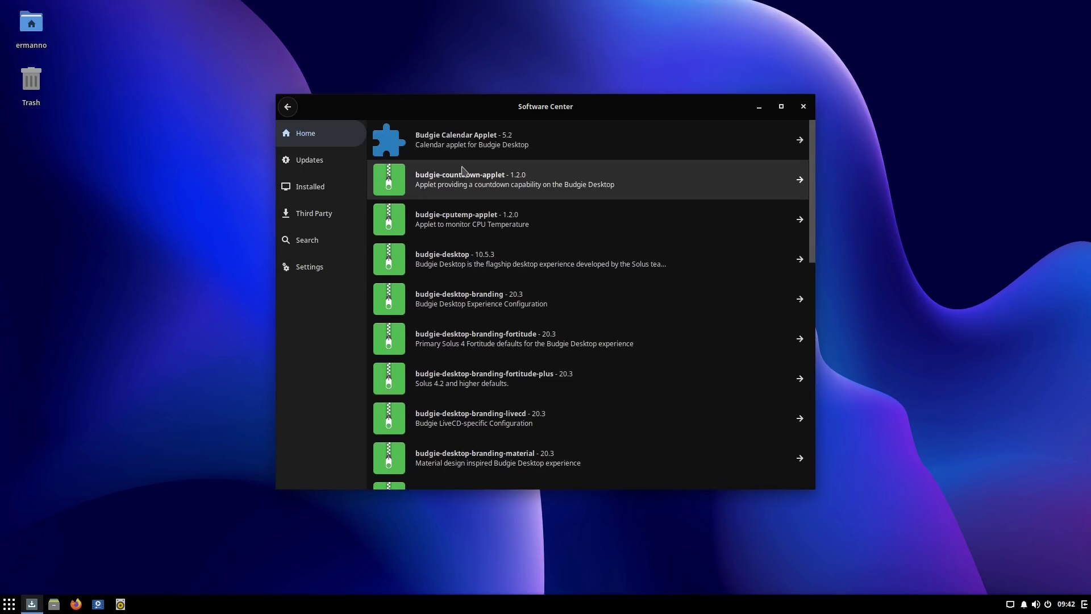
# Step: Review the individual packages under Available Updates and the list of installed packages
pyautogui.click(302, 164)
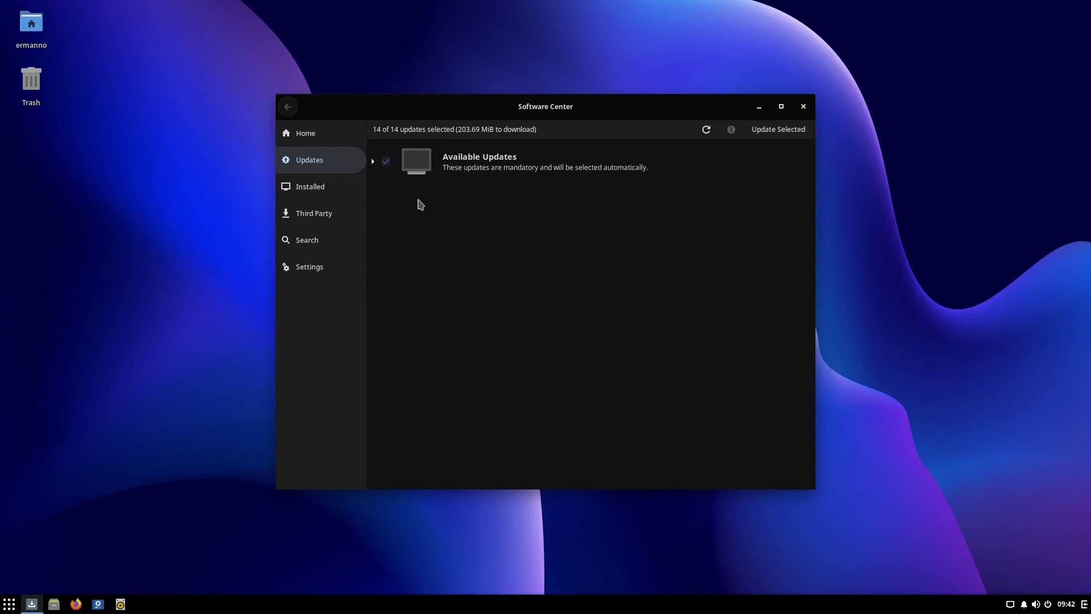
pyautogui.click(373, 163)
pyautogui.scroll(-4, 580, 285)
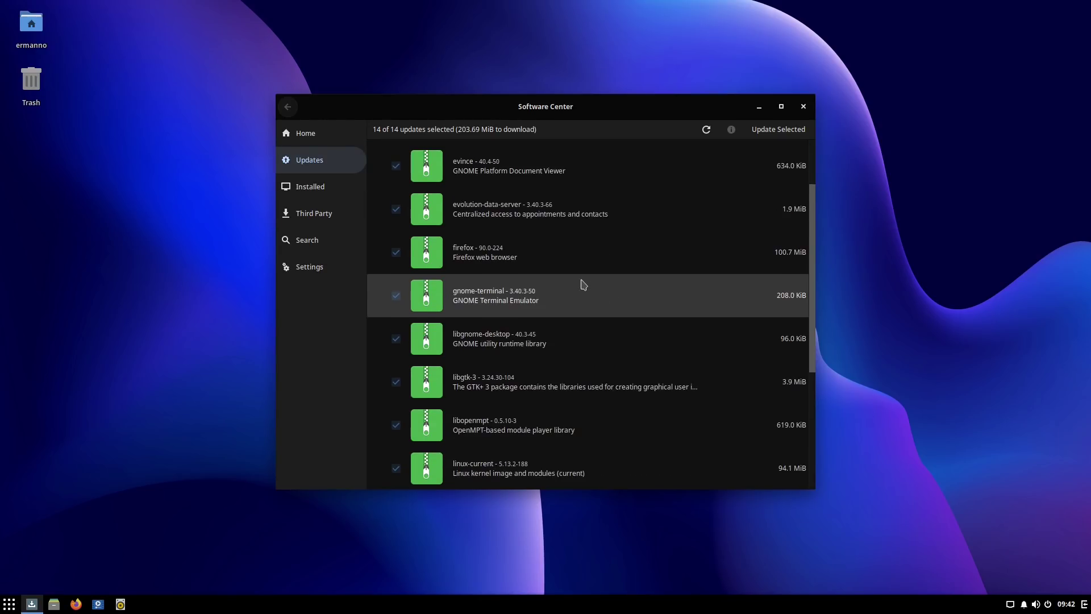
pyautogui.scroll(-3, 583, 284)
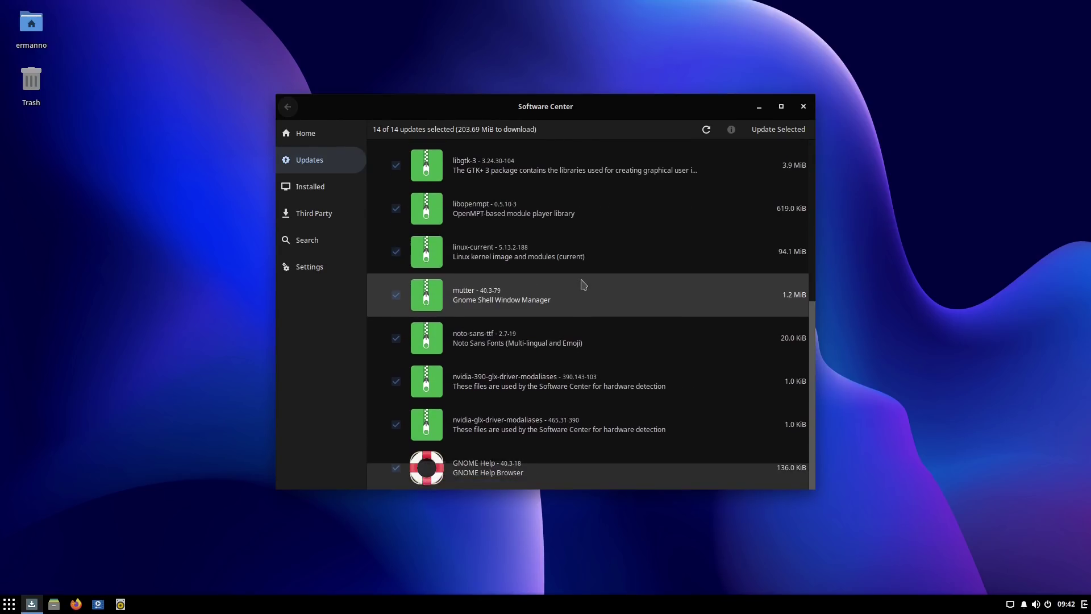
pyautogui.scroll(5, 583, 284)
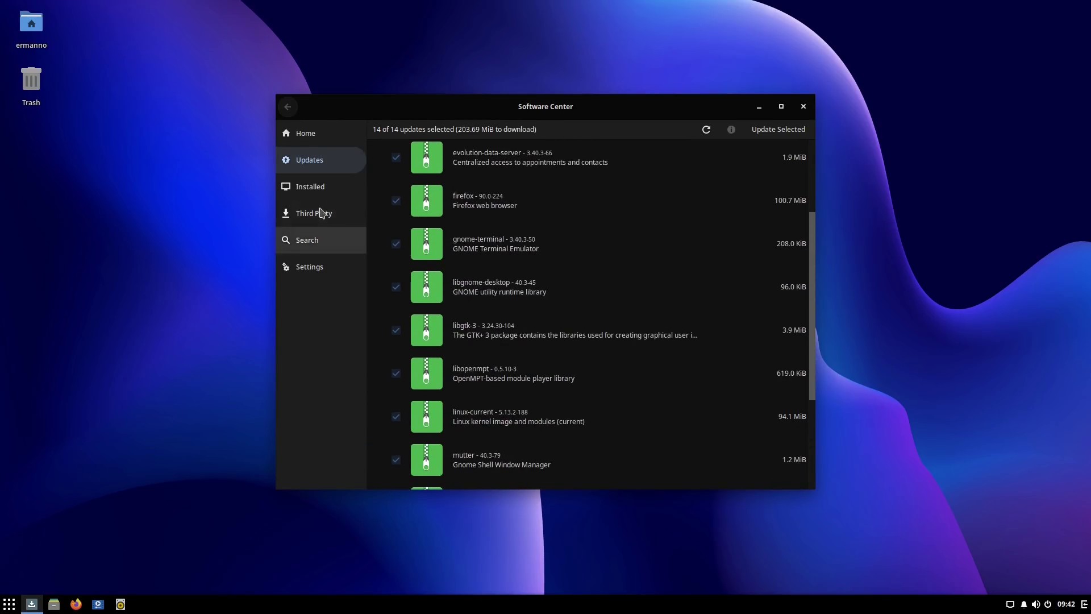
pyautogui.click(311, 187)
pyautogui.scroll(-7, 545, 231)
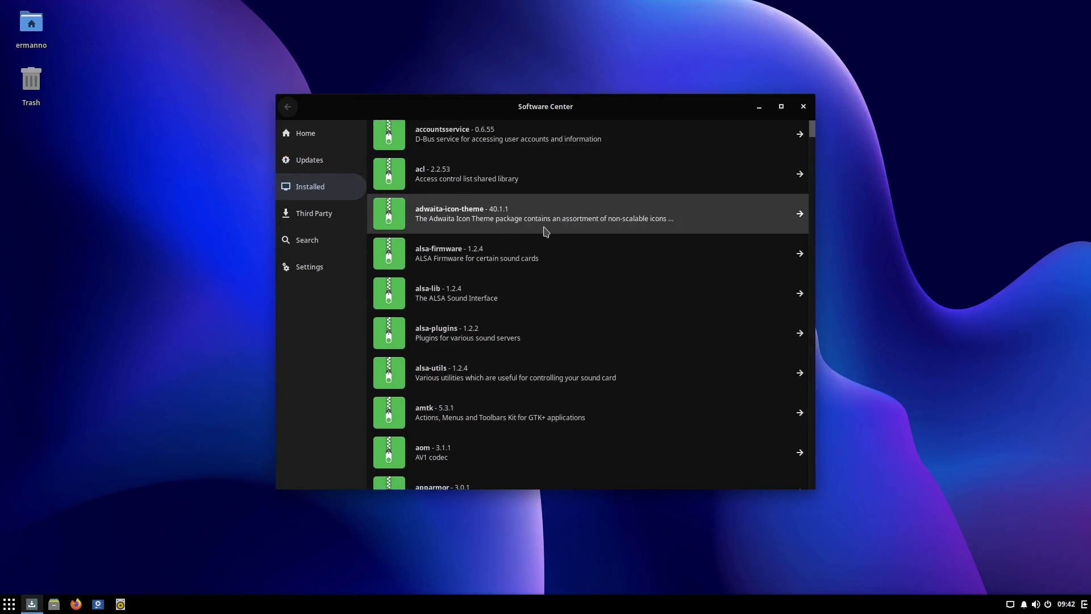
# Step: Browse the full list of third-party applications offered for installation, from Android Studio to Webstorm
pyautogui.click(307, 214)
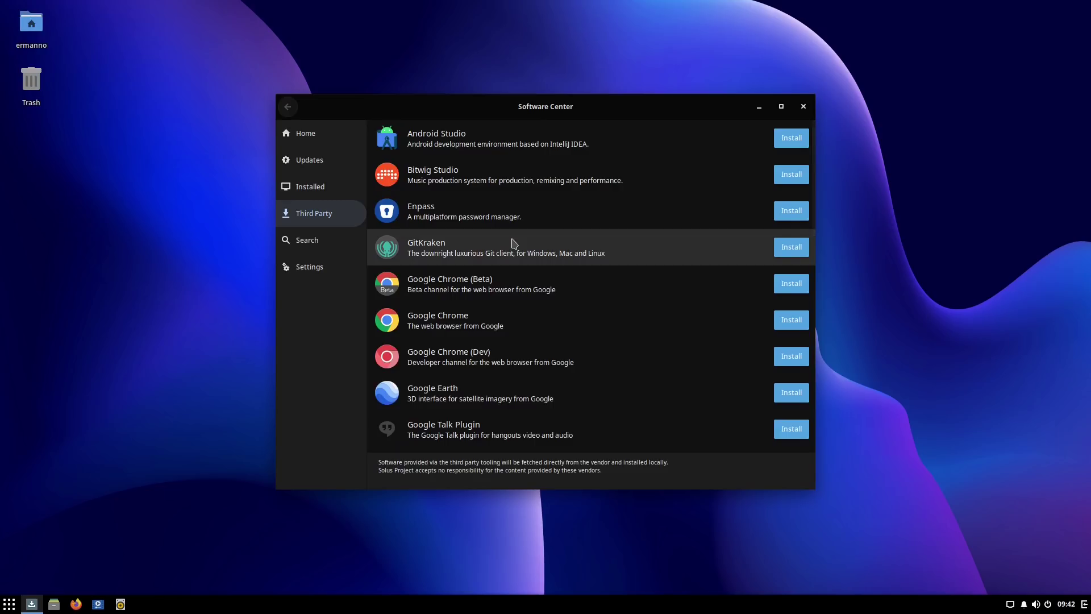
pyautogui.scroll(-2, 514, 243)
pyautogui.scroll(2, 513, 242)
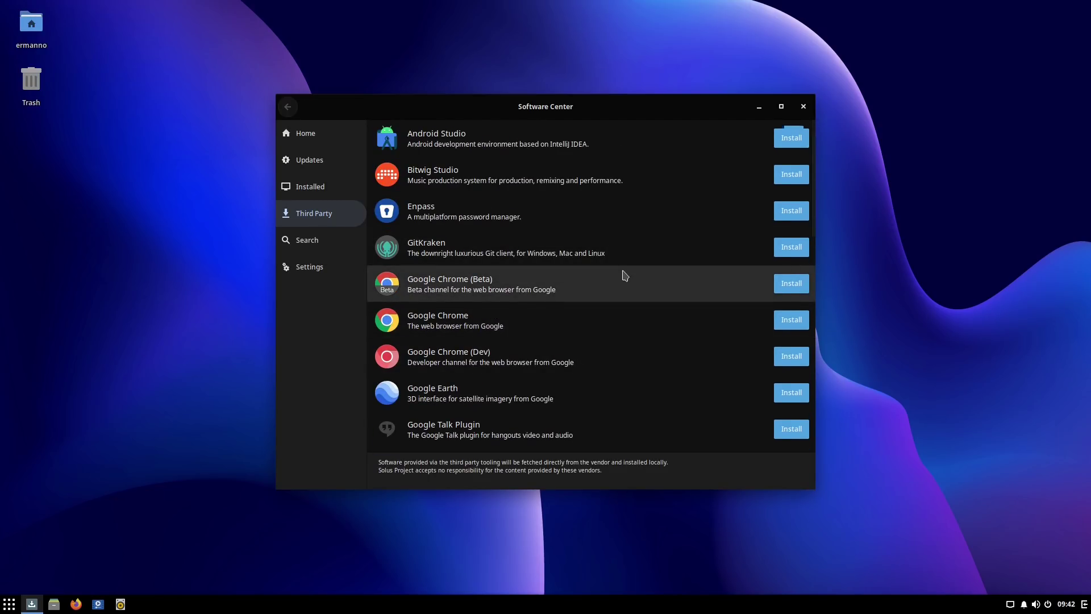
pyautogui.scroll(-2, 625, 275)
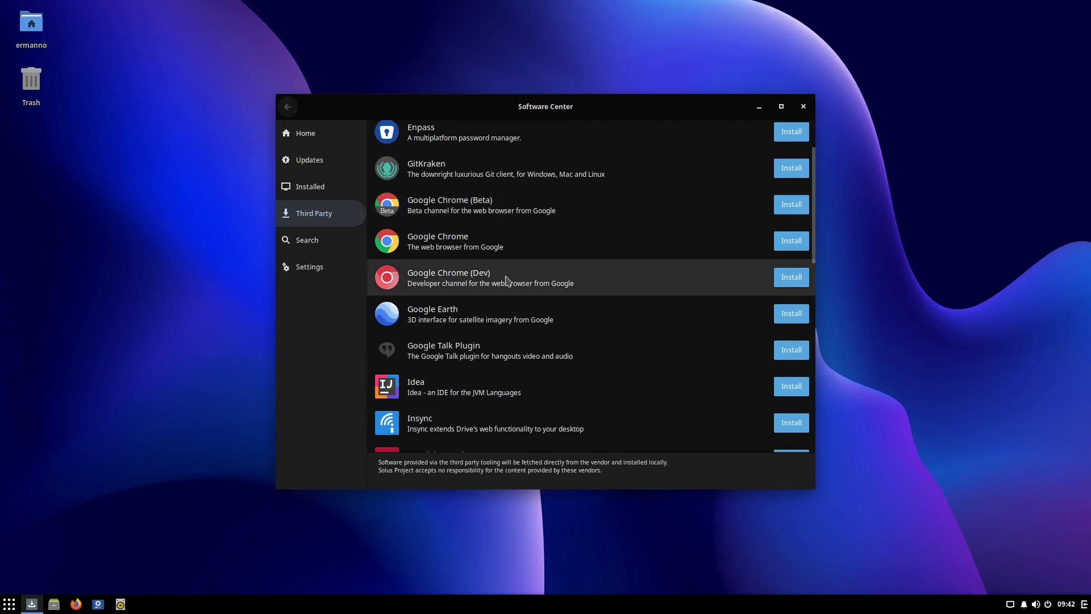
pyautogui.scroll(-2, 528, 278)
pyautogui.scroll(-2, 529, 279)
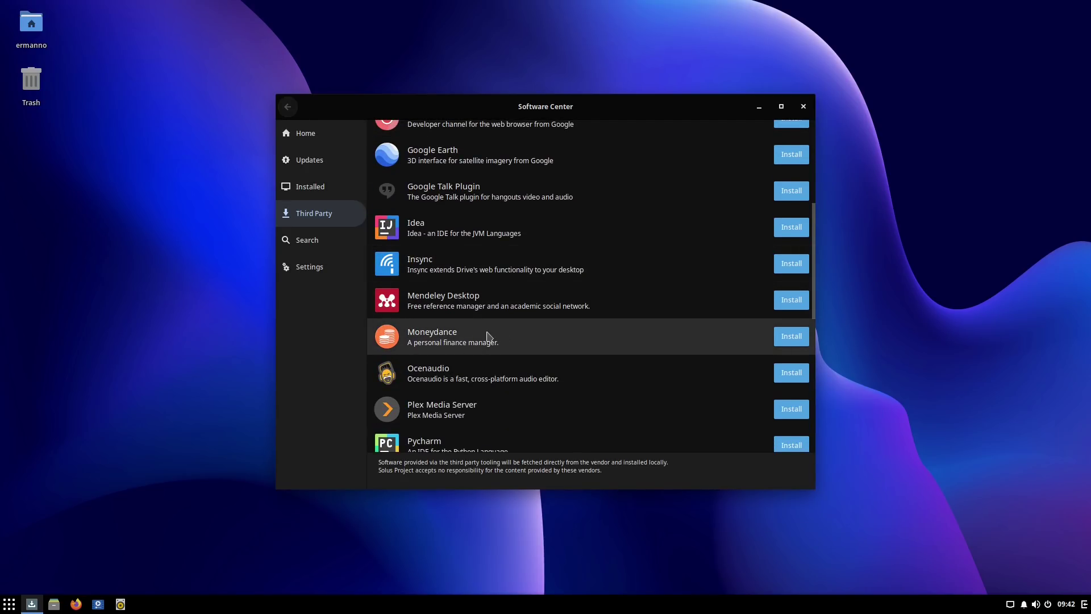
pyautogui.scroll(-3, 529, 332)
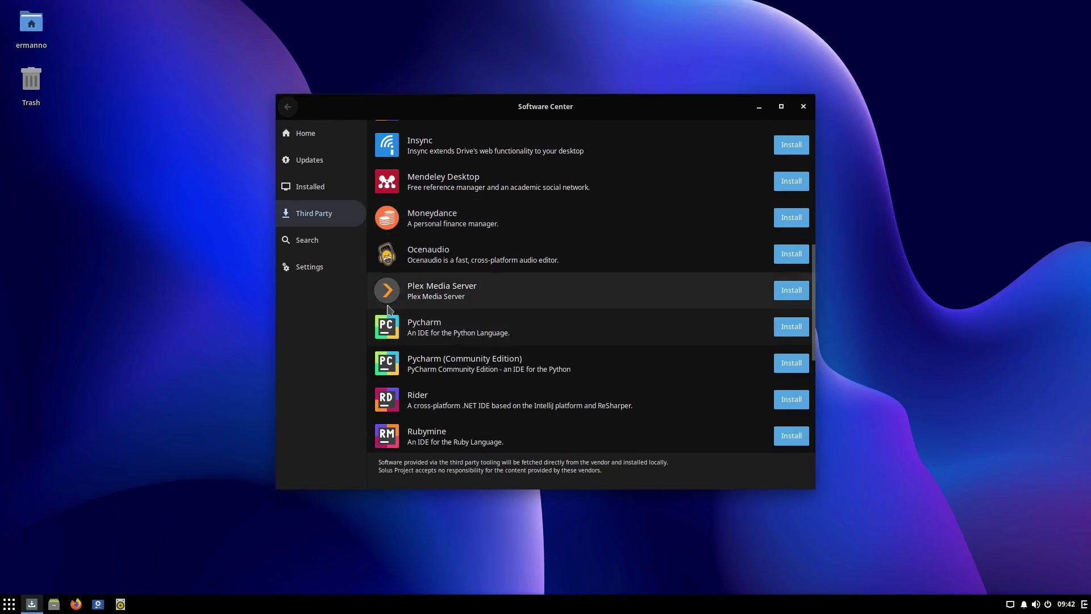
pyautogui.scroll(-1, 497, 302)
pyautogui.scroll(-2, 498, 302)
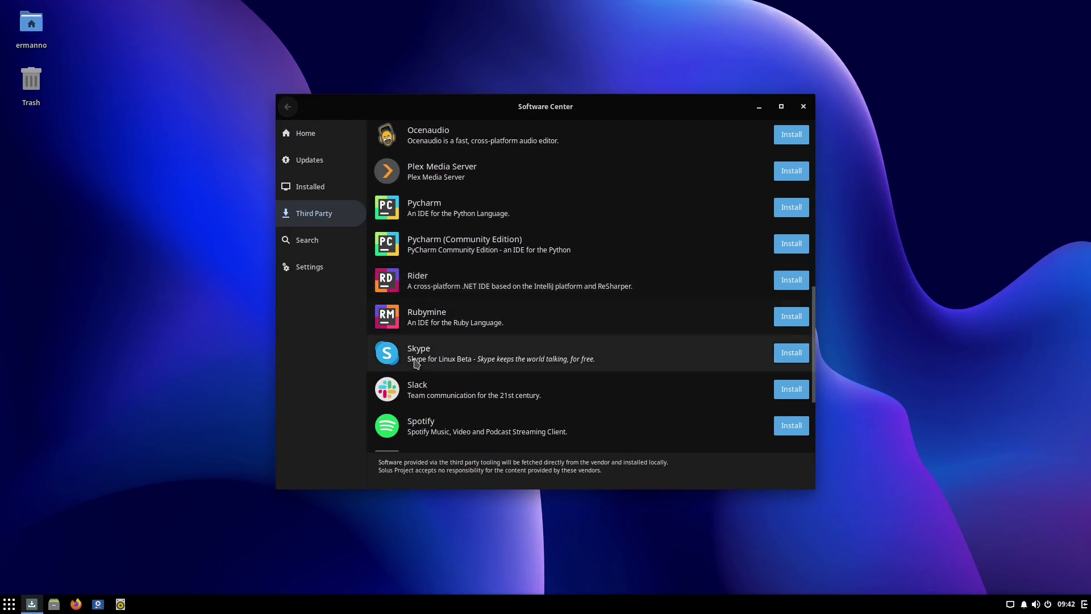
pyautogui.scroll(-3, 595, 346)
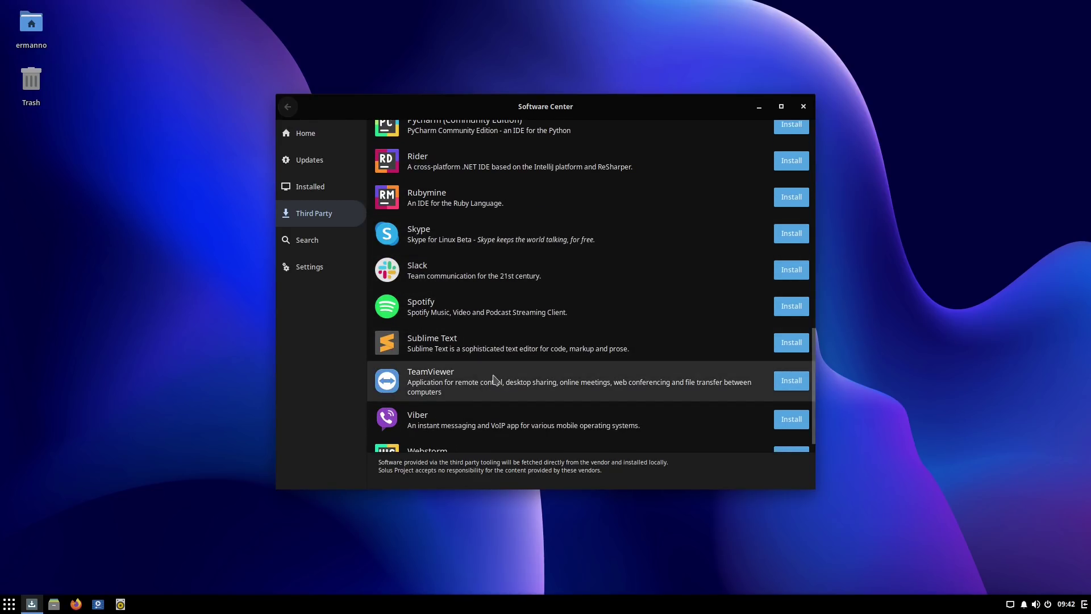
pyautogui.scroll(-1, 595, 407)
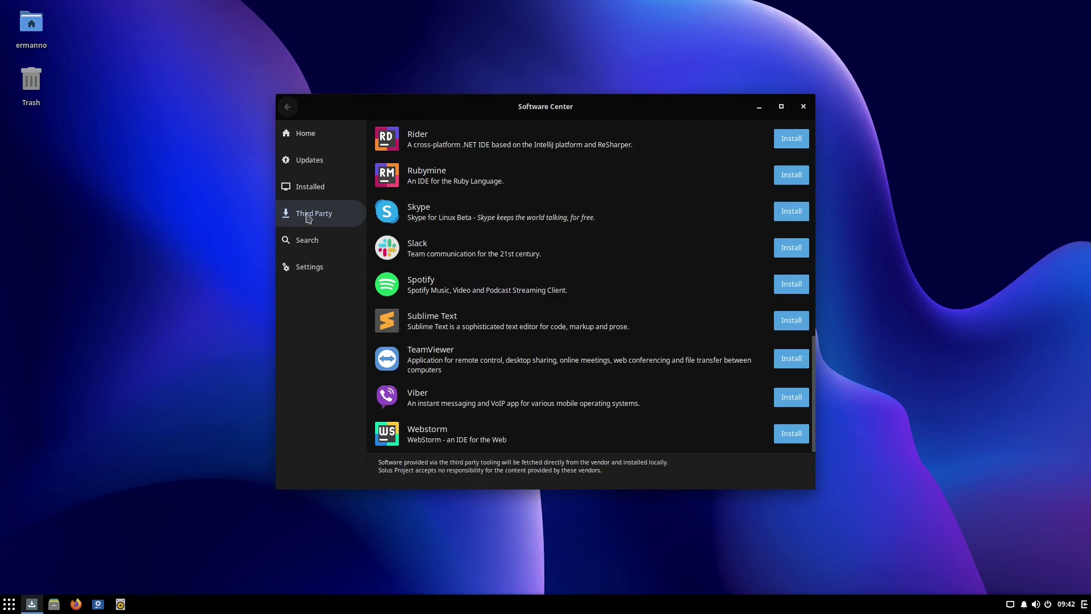
# Step: Search the software catalogue for obs, and refine the search to obs-studio
pyautogui.click(297, 244)
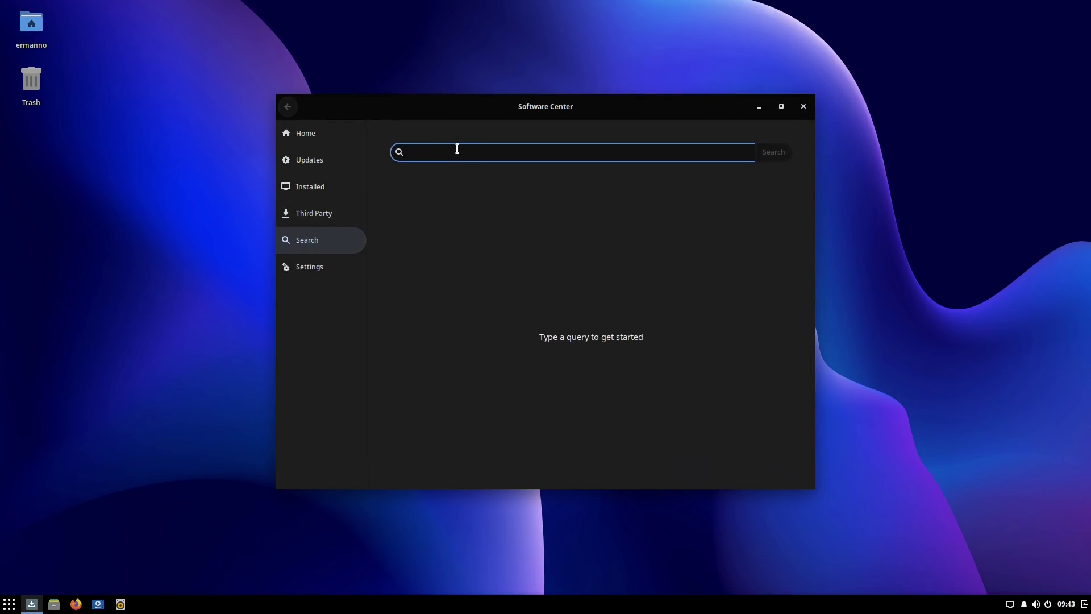
pyautogui.write('obs')
pyautogui.press('Return')
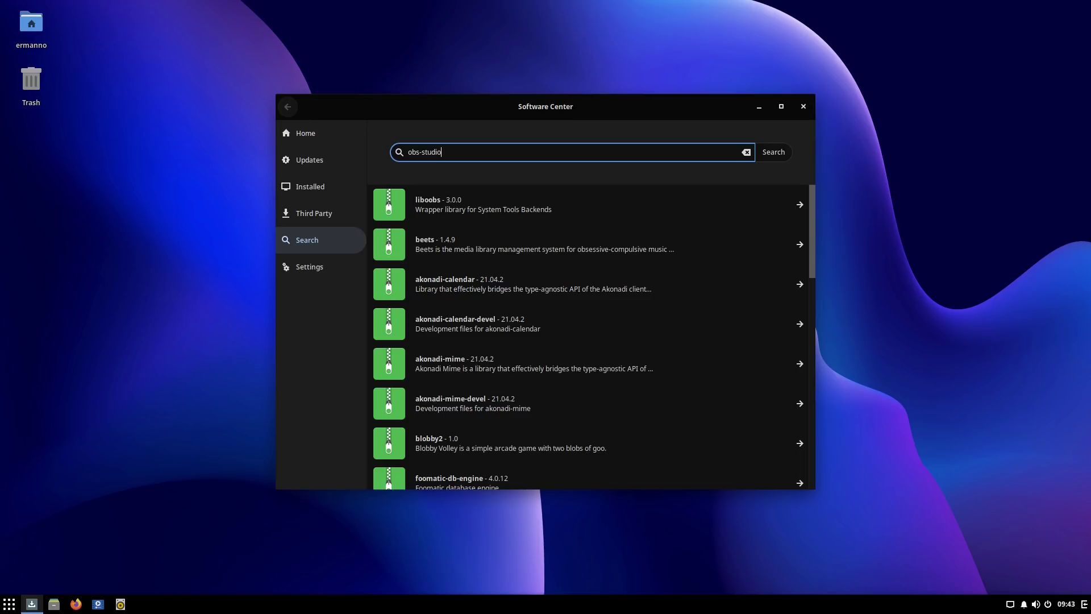
pyautogui.press('Return')
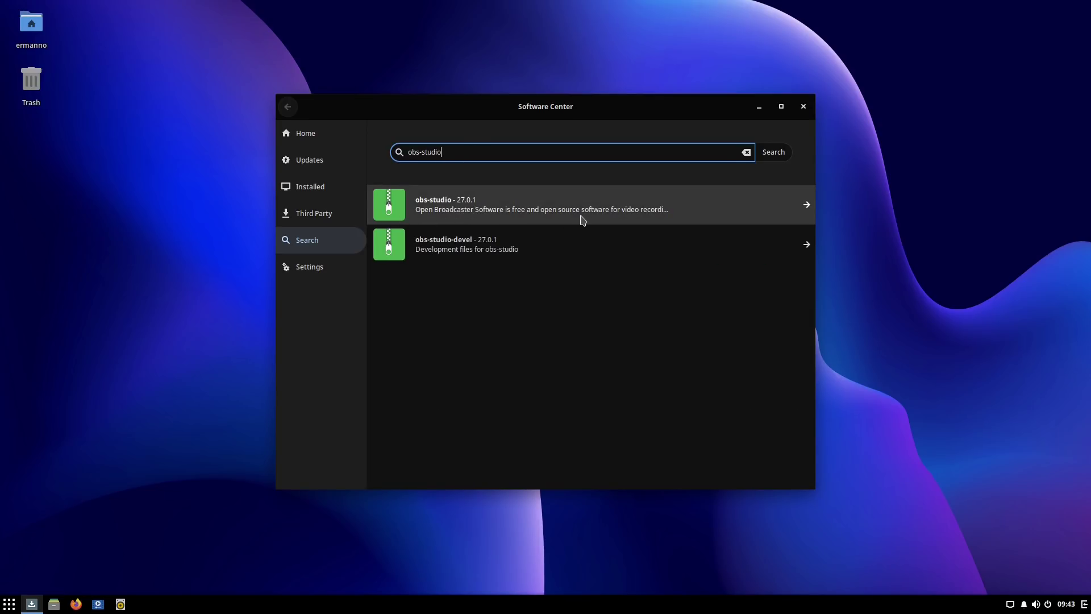
# Step: Review the Software Center's update settings, return to the available updates and close Software Center
pyautogui.click(303, 278)
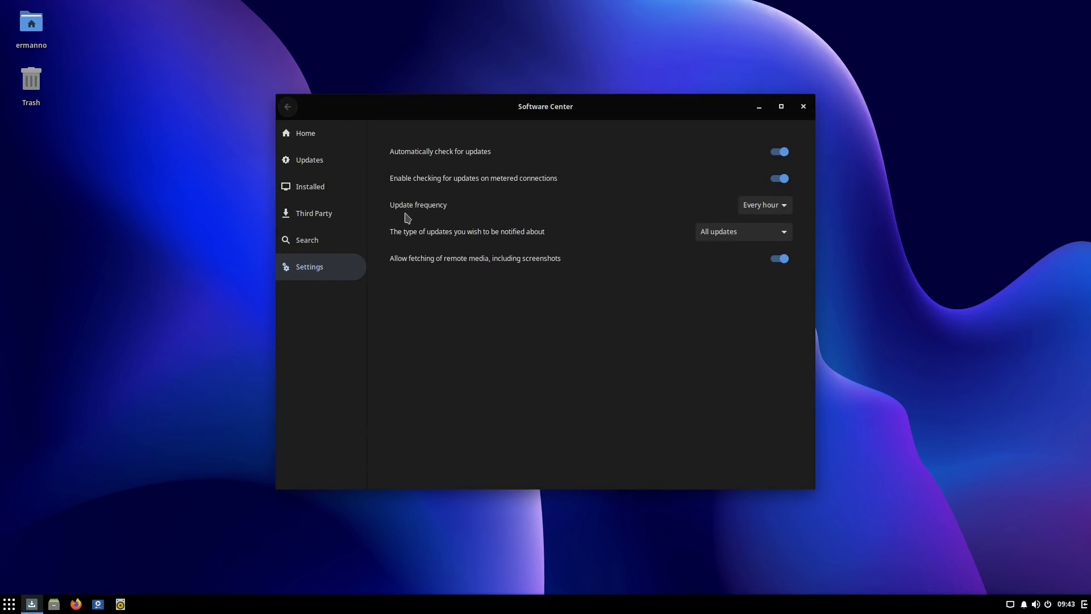
pyautogui.click(319, 165)
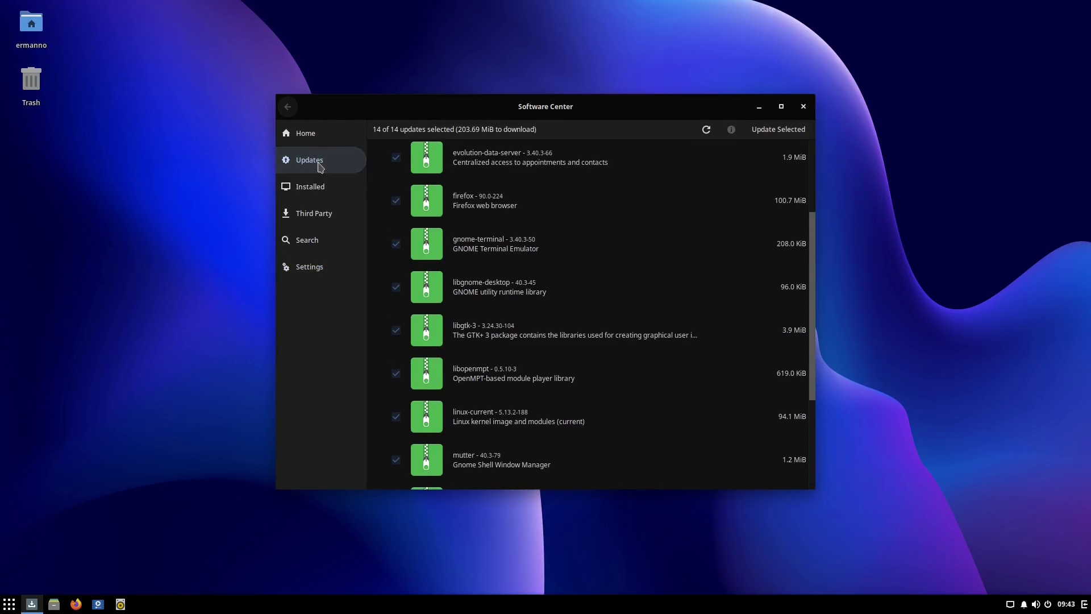
pyautogui.click(804, 107)
# Step: Find and launch Terminal with the search term "ter", and enlarge its text by four zoom levels
pyautogui.click(9, 605)
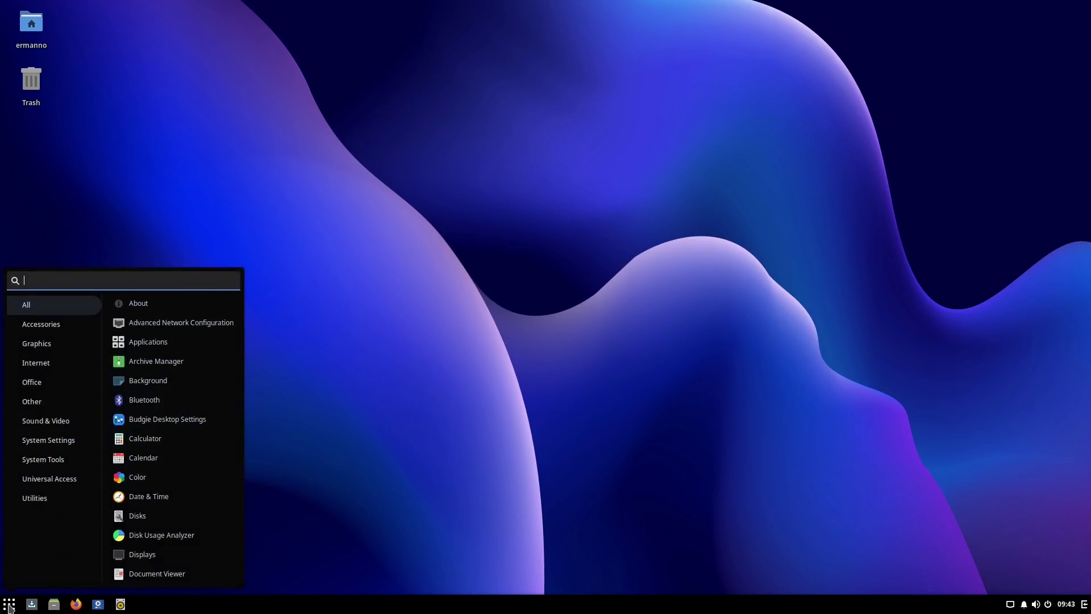
pyautogui.write('ter')
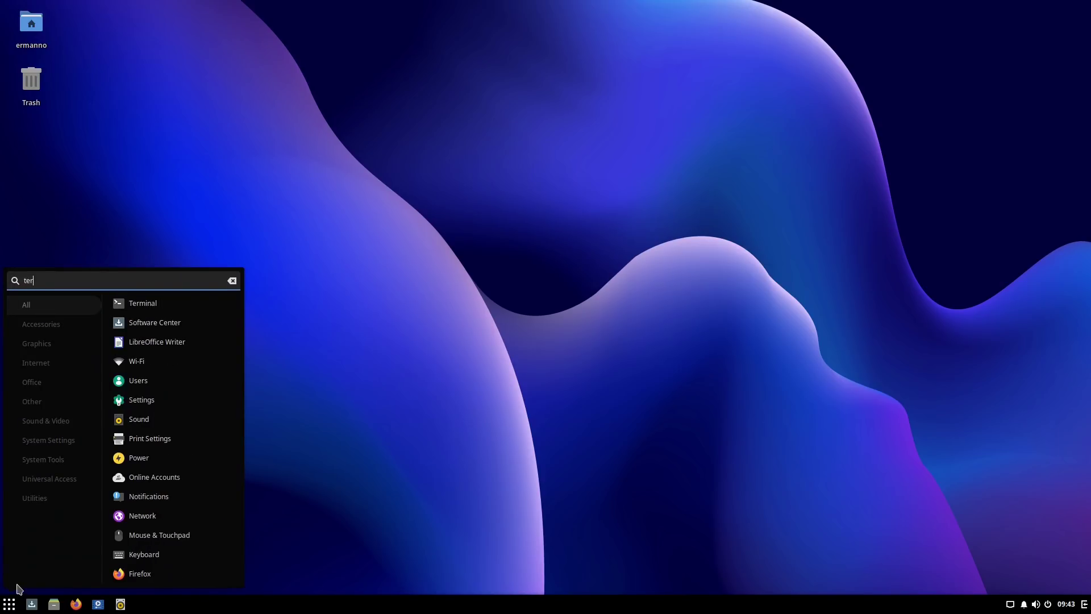
pyautogui.press('Return')
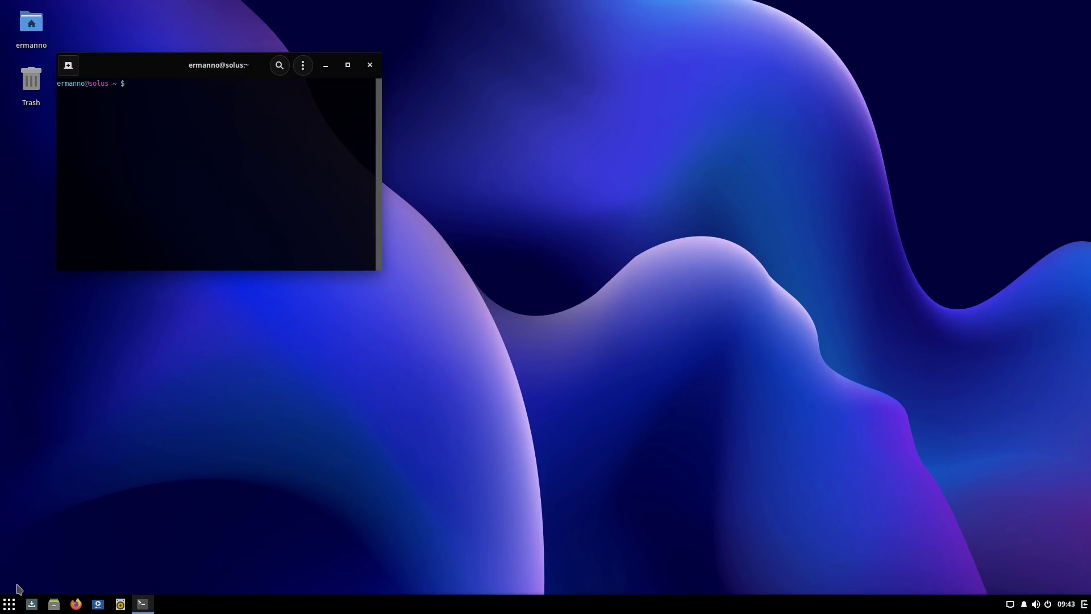
pyautogui.hotkey('ctrl', '+')
pyautogui.hotkey('ctrl', '+')
pyautogui.hotkey('ctrl', '+')
pyautogui.hotkey('ctrl', '+')
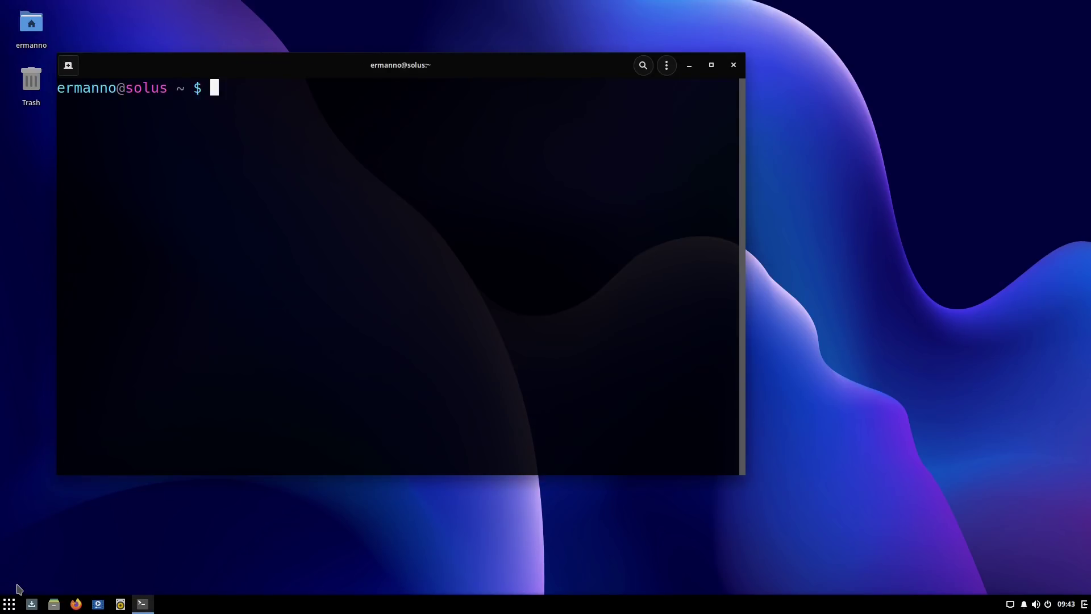
# Step: Start the system upgrade with "sudo eopkg upgrade", entering the account password when asked
pyautogui.write('sudo eopkg ')
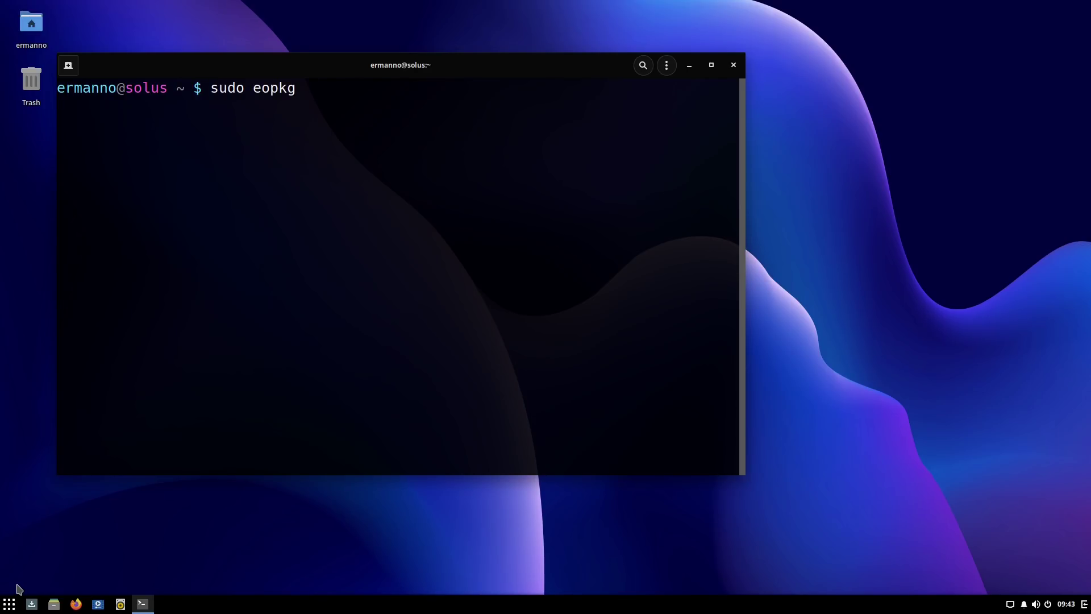
pyautogui.write('upgrade')
pyautogui.press('Return')
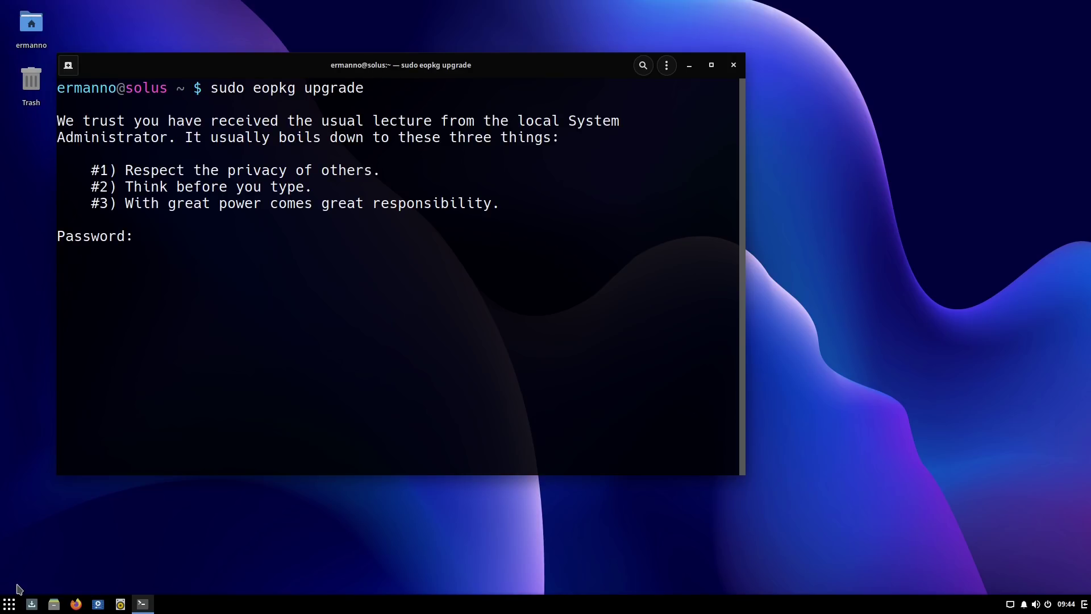
pyautogui.press('Return')
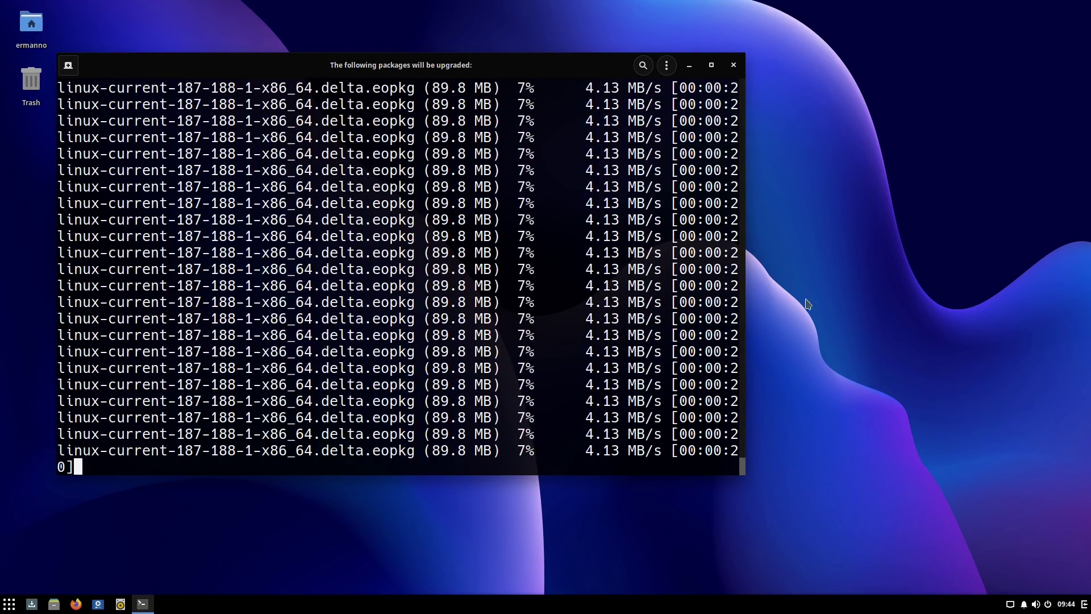
# Step: Open System Settings from the desktop while the upgrade runs, and look through its list of categories
pyautogui.rightClick(813, 193)
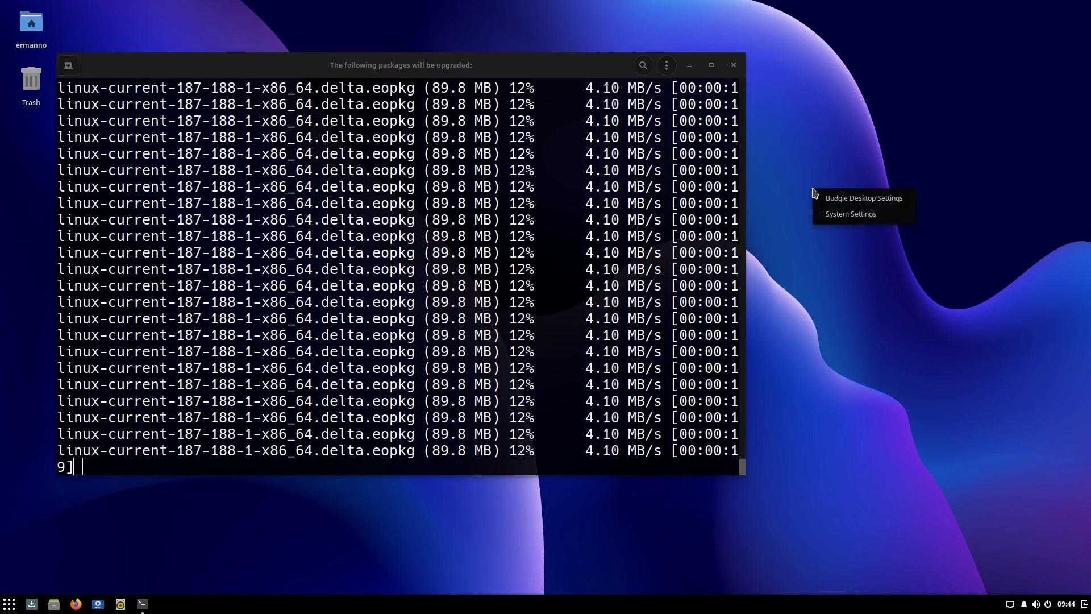
pyautogui.click(830, 215)
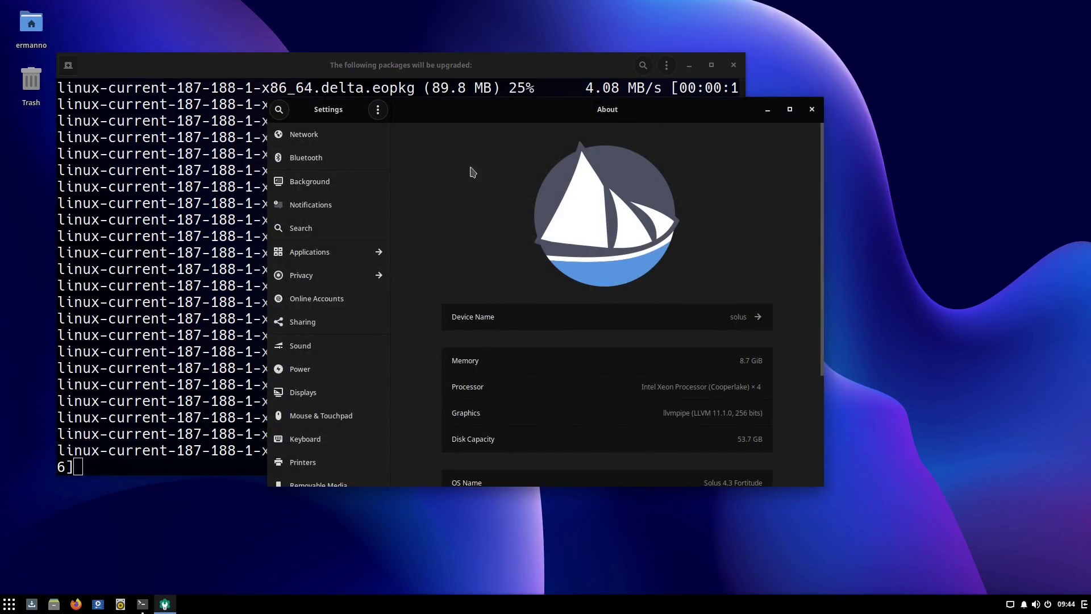
pyautogui.moveTo(469, 108); pyautogui.dragTo(449, 82)
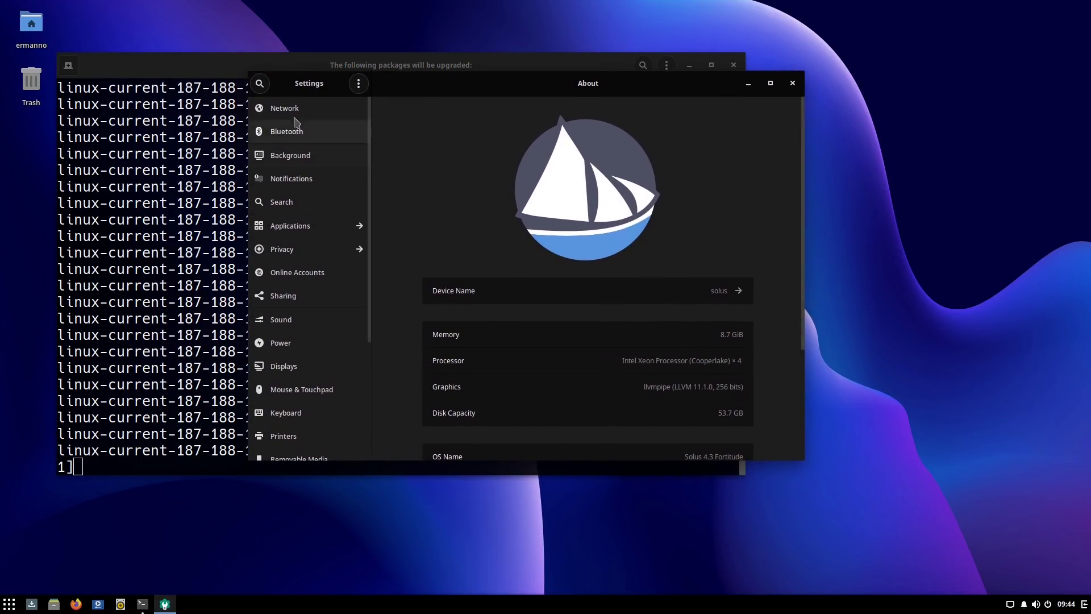
pyautogui.scroll(-3, 295, 141)
pyautogui.scroll(3, 296, 141)
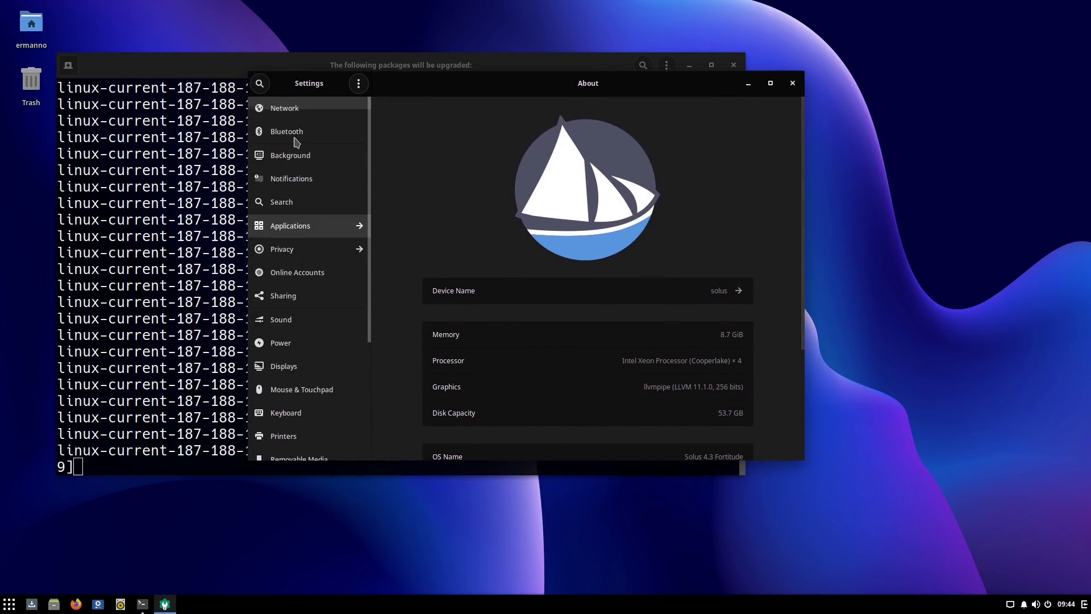
pyautogui.scroll(-6, 344, 362)
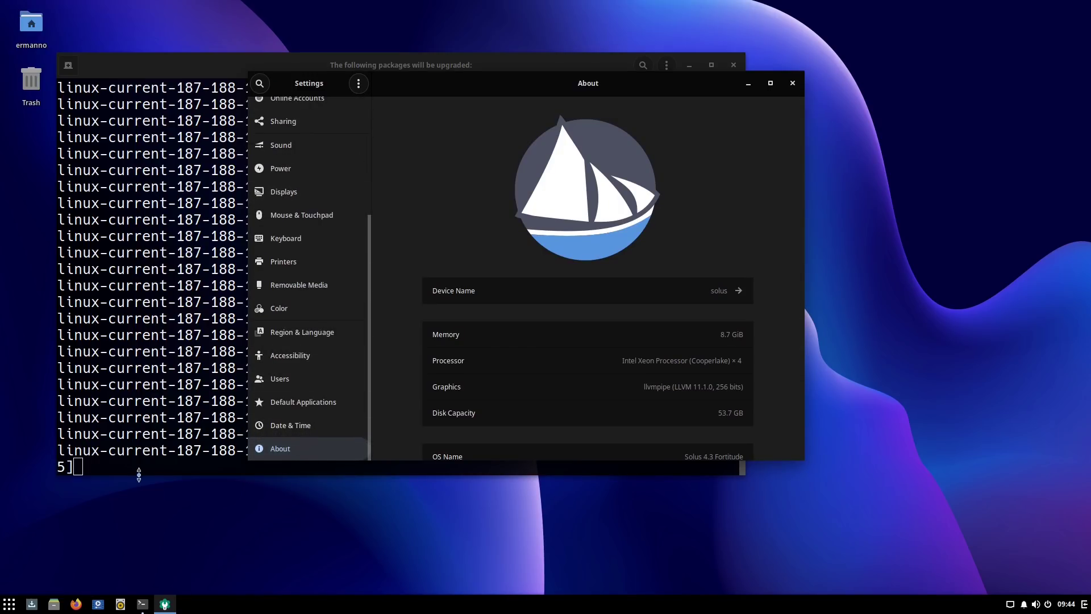
# Step: Return to the start of the System Settings category list, and close both System Settings and the upgrade terminal
pyautogui.scroll(6, 287, 261)
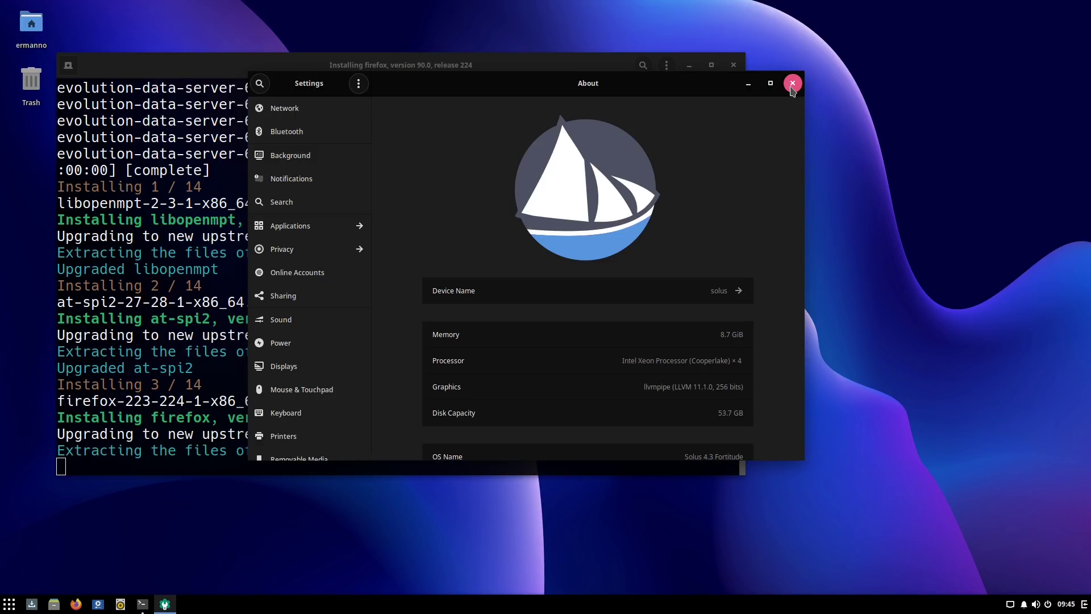
pyautogui.click(793, 84)
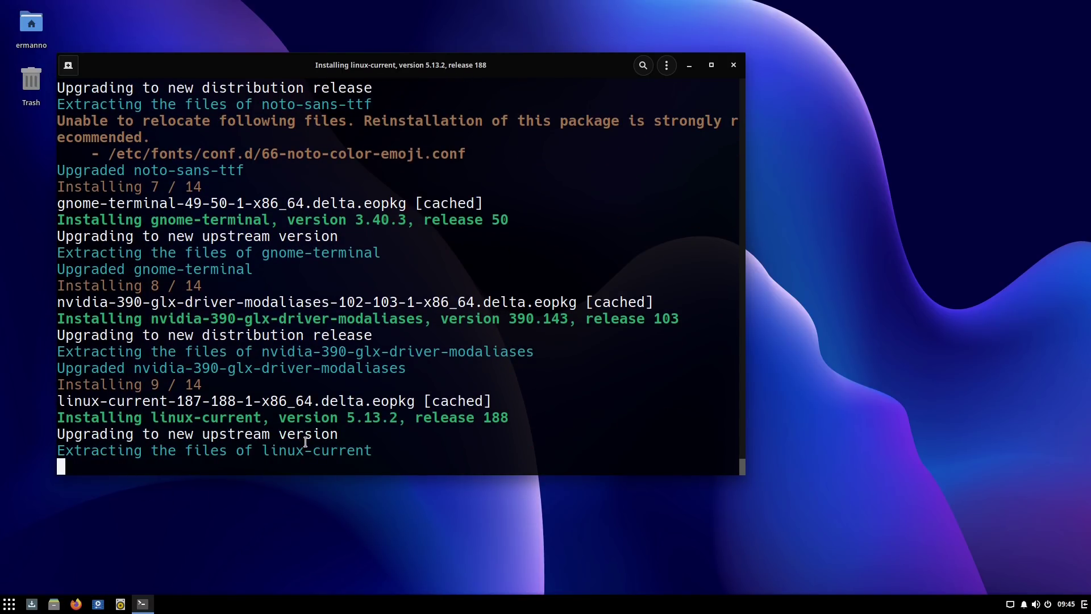
pyautogui.click(733, 64)
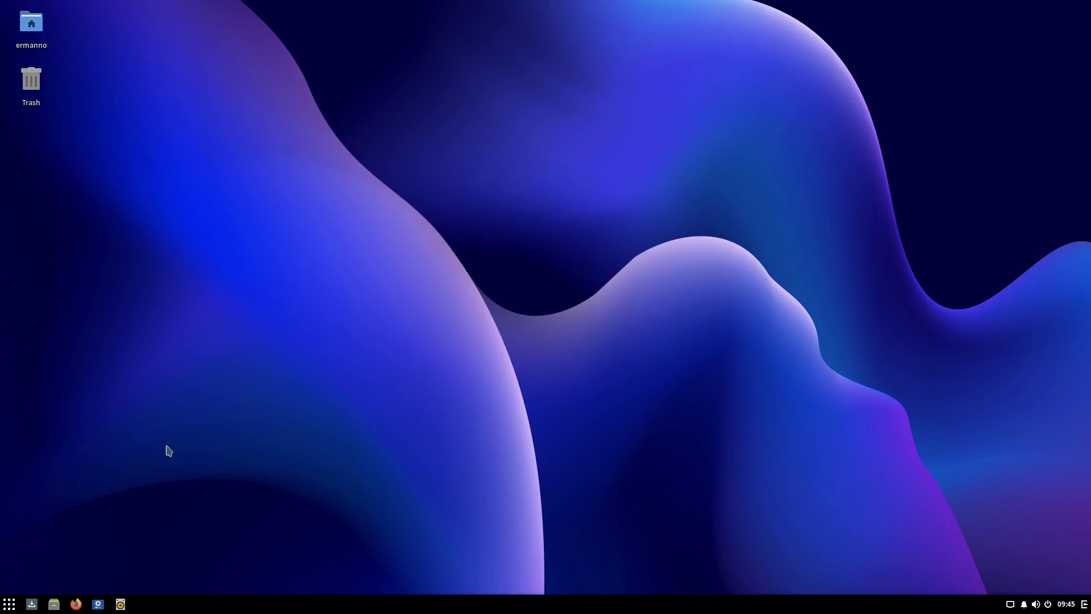
# Step: Open Software Center and search its packages for "lightdm-settings"
pyautogui.click(31, 603)
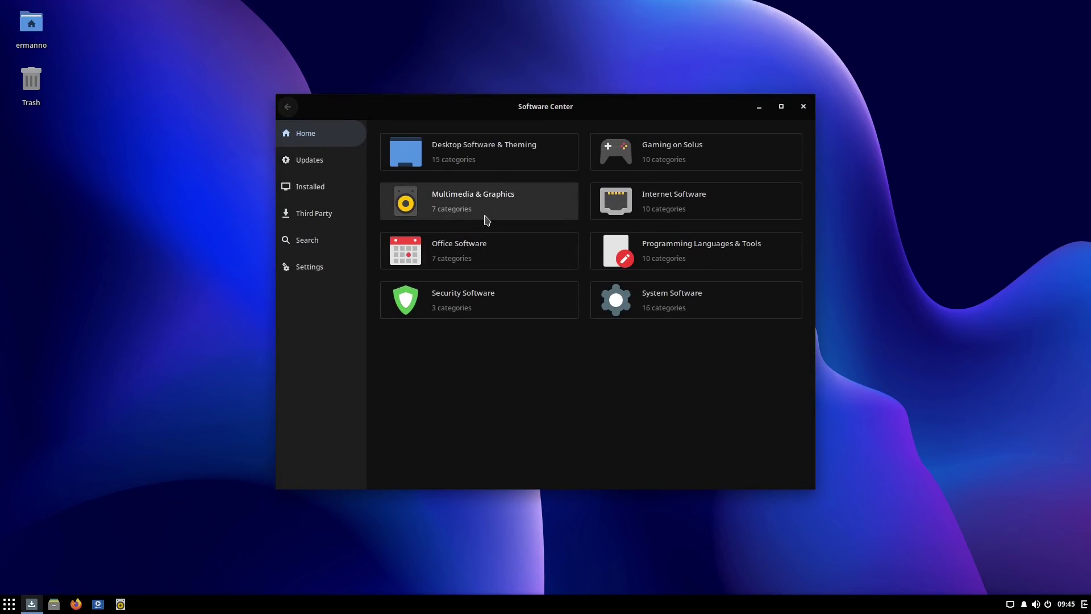
pyautogui.click(300, 240)
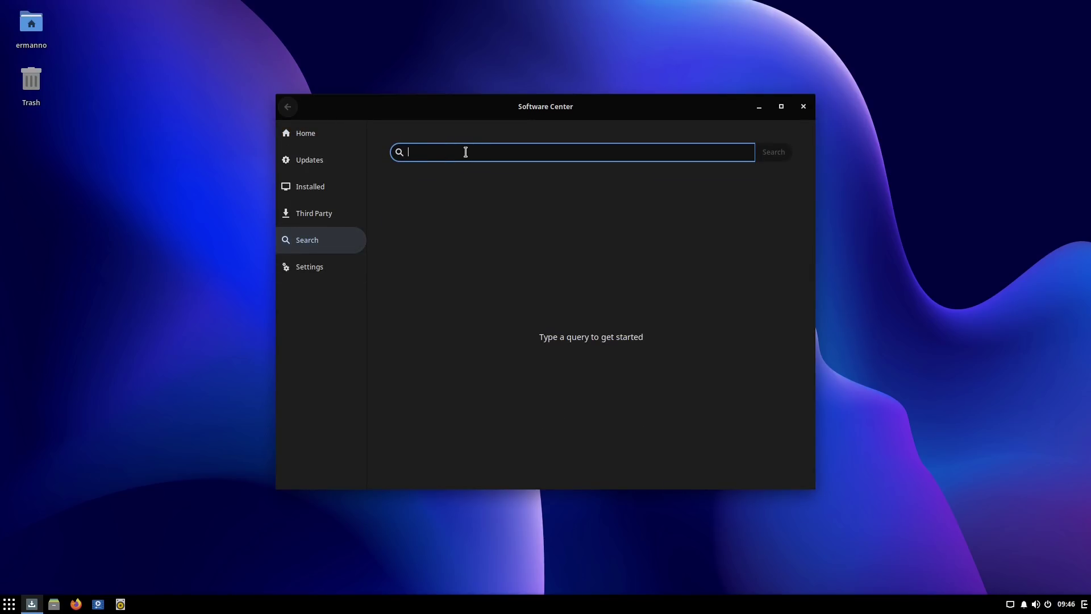
pyautogui.write('lightdm-settings')
pyautogui.press('Return')
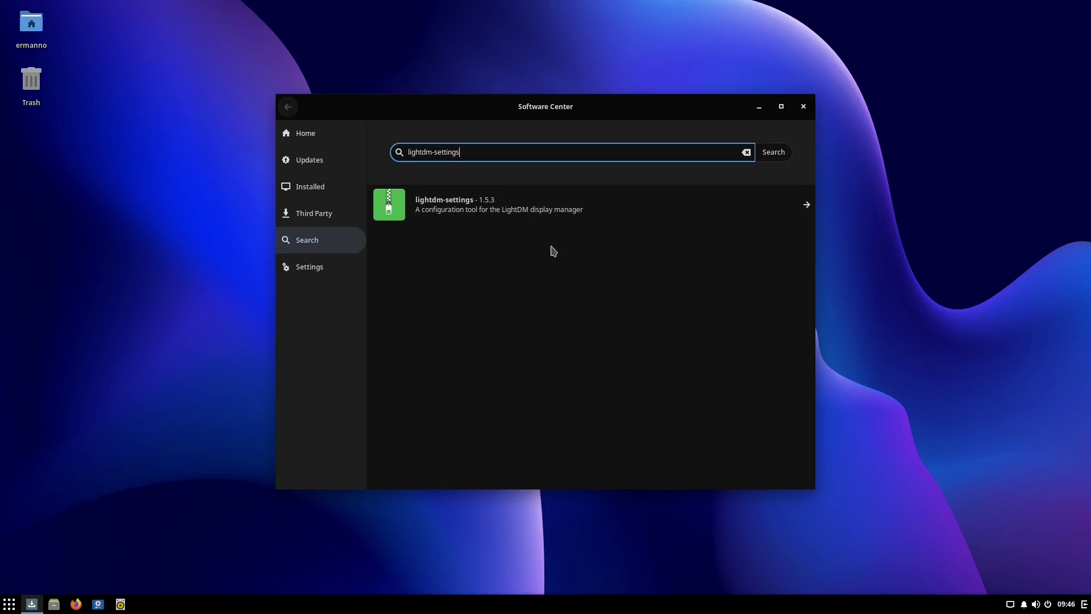
# Step: Install lightdm-settings with its required dependencies, authenticate with the account password, and close Software Center
pyautogui.click(513, 205)
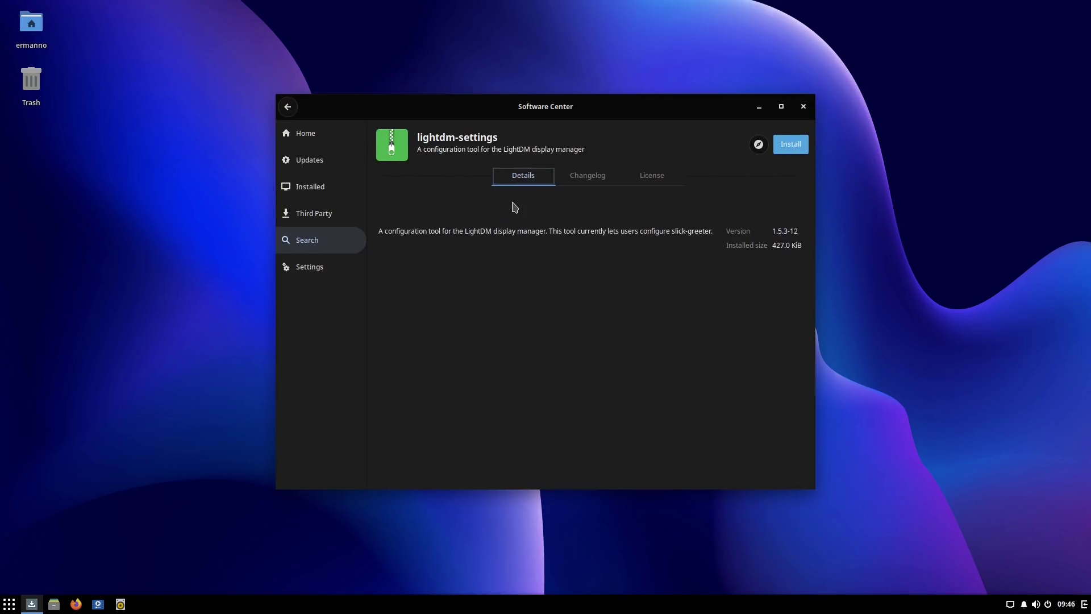
pyautogui.click(793, 147)
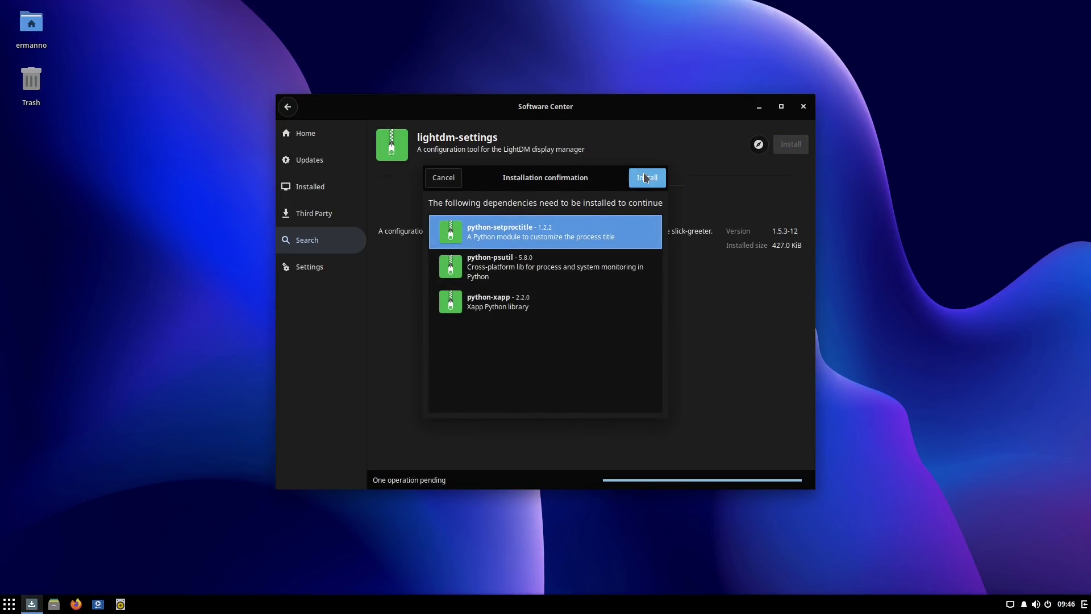
pyautogui.click(646, 178)
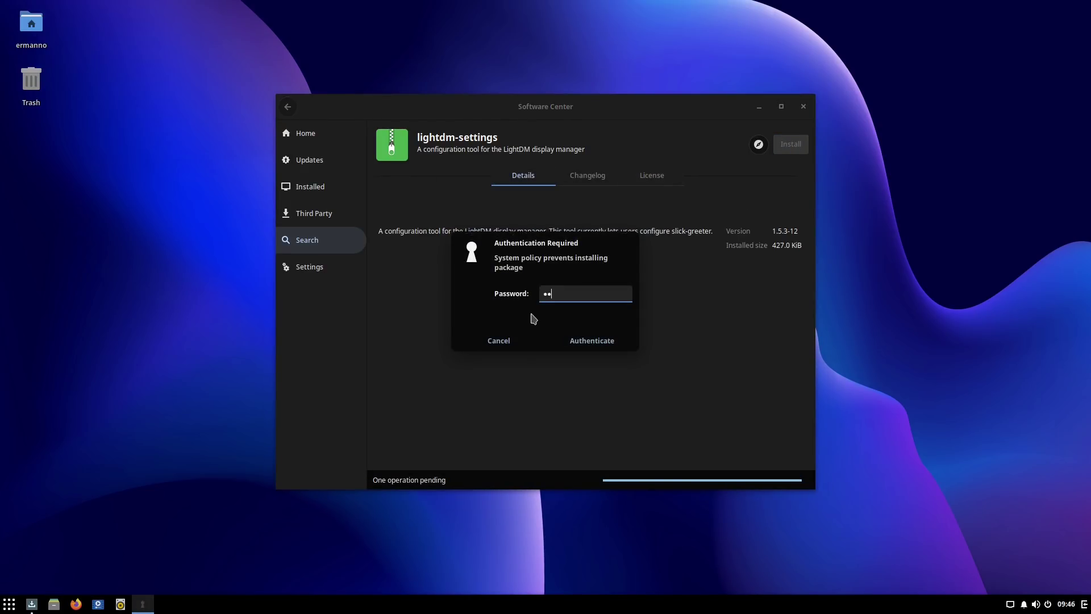
pyautogui.press('Return')
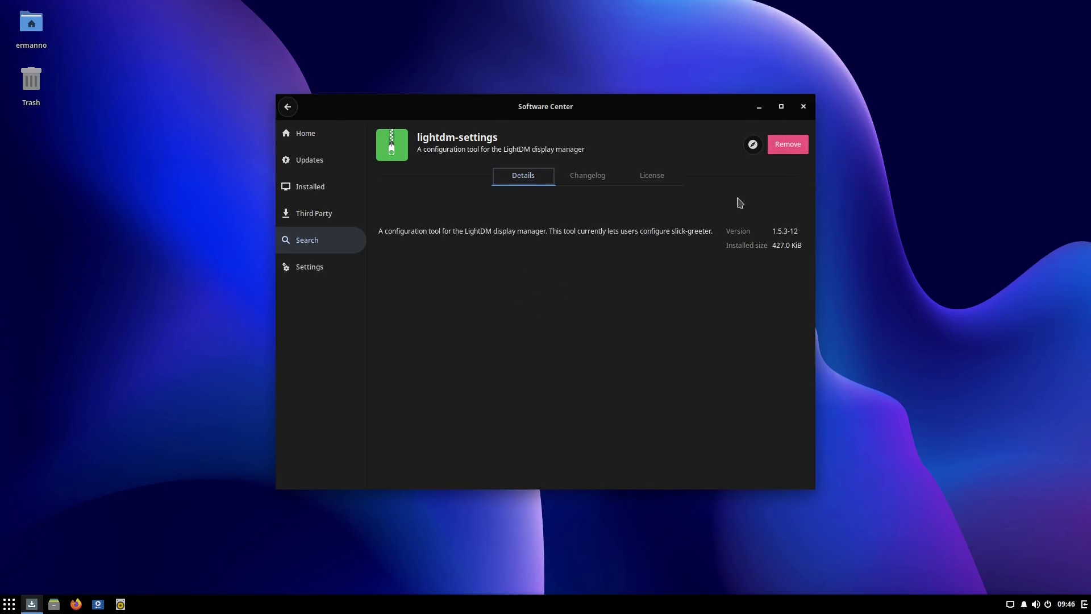
pyautogui.click(803, 106)
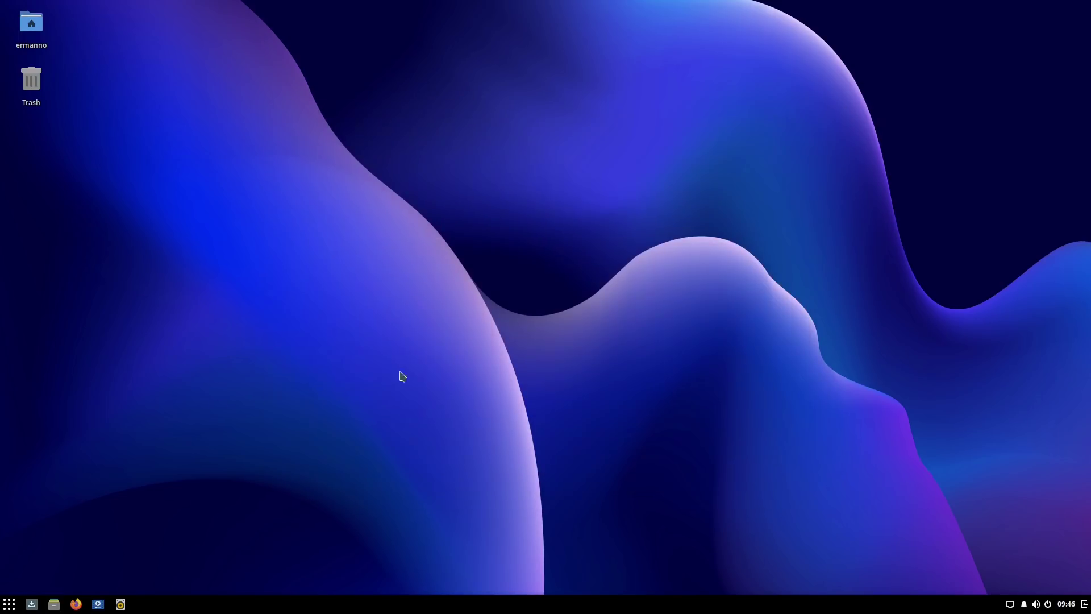
# Step: Find and launch Login Window with the search term "log", entering the account password to authenticate
pyautogui.click(9, 607)
pyautogui.write('log')
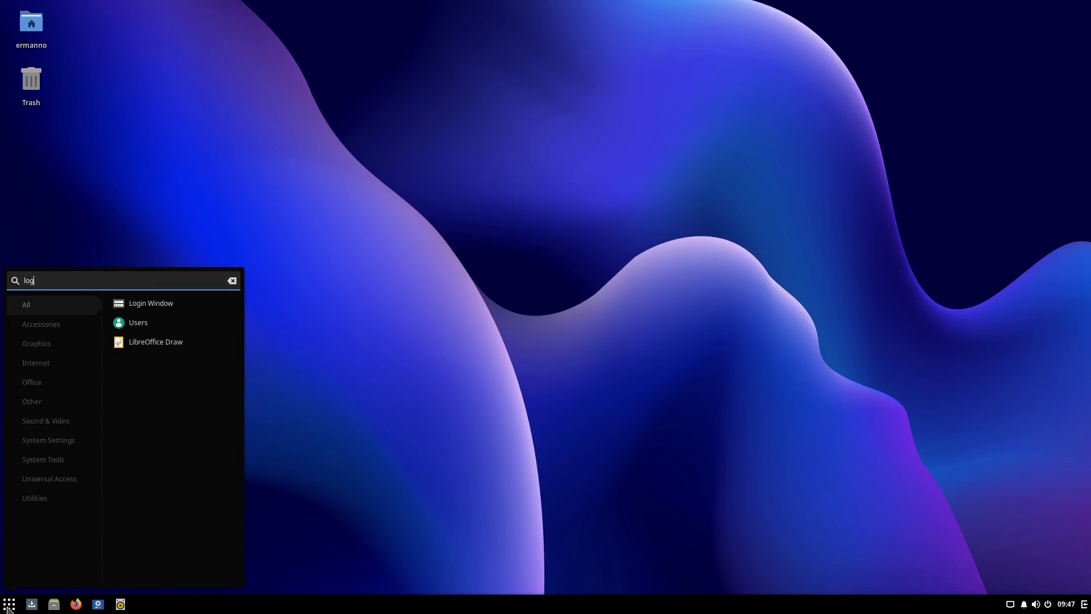
pyautogui.click(154, 304)
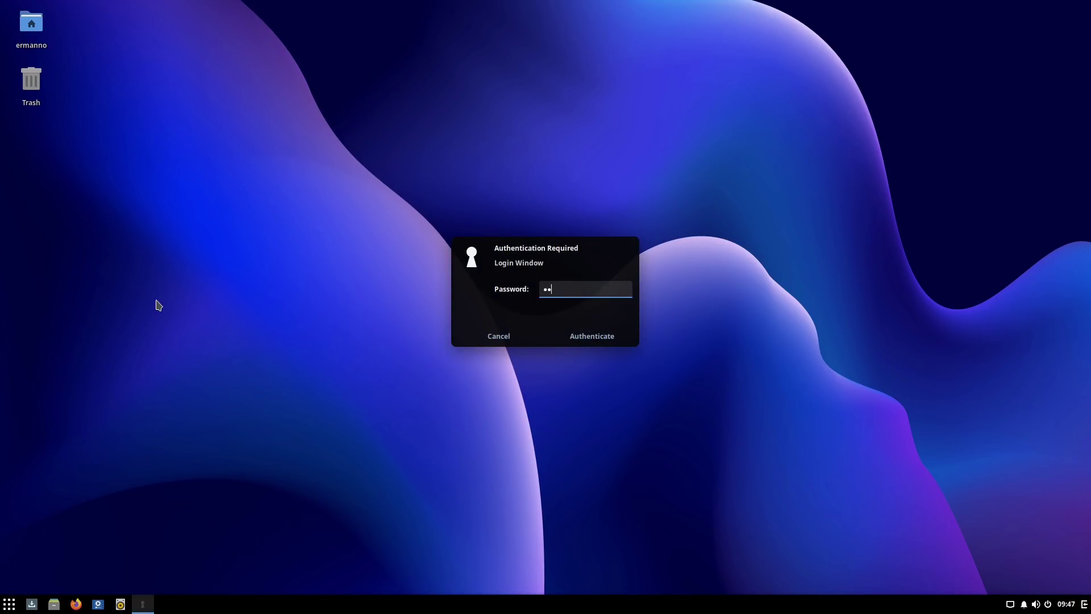
pyautogui.press('Return')
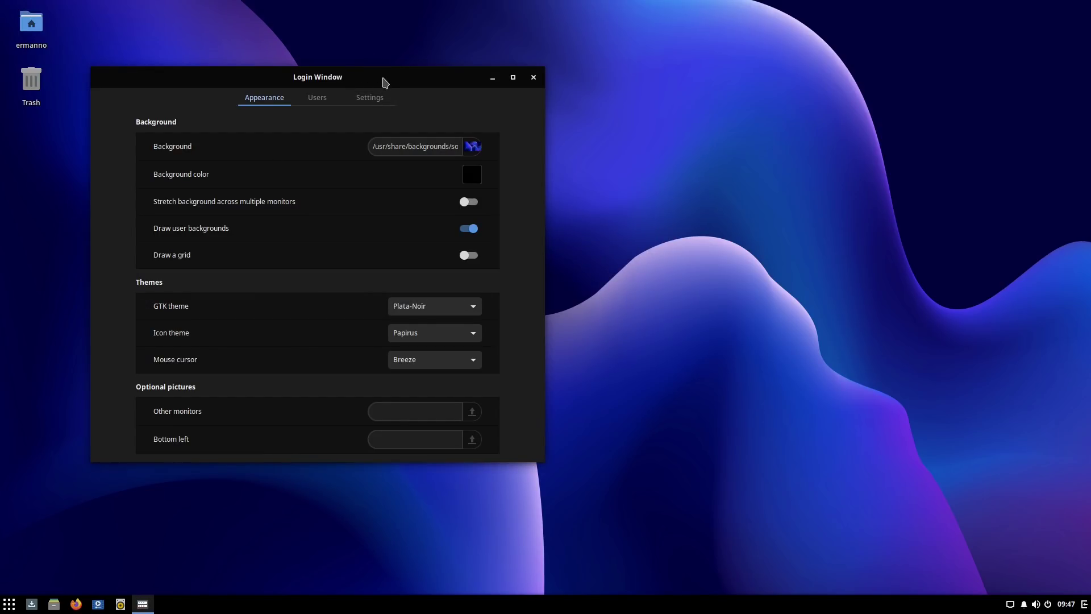
# Step: Review the Login Window's appearance options and its general and panel indicator settings, and close it
pyautogui.moveTo(426, 78); pyautogui.dragTo(556, 86)
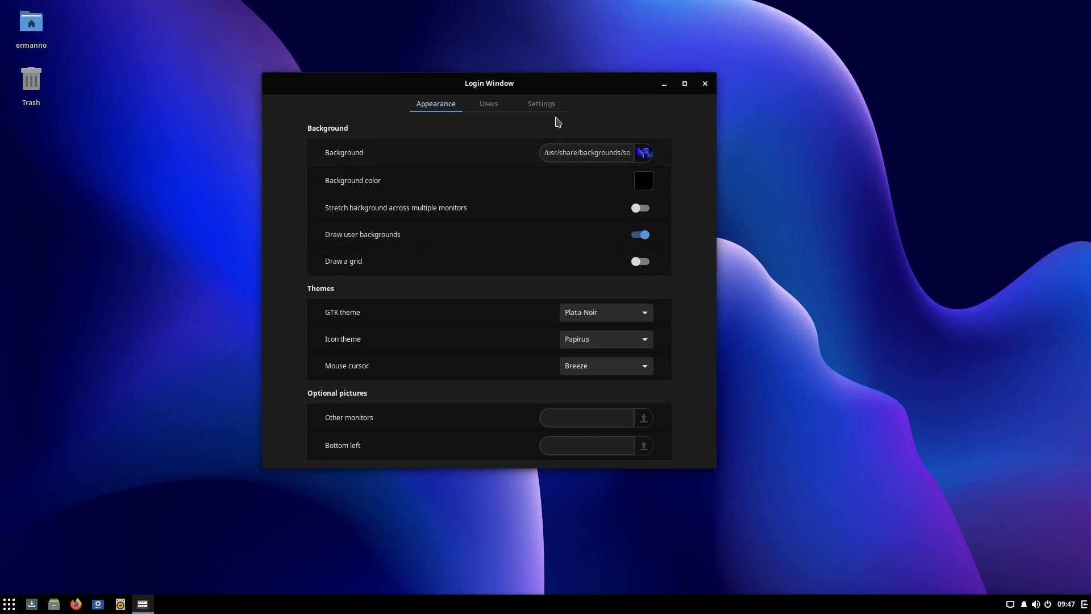
pyautogui.click(544, 104)
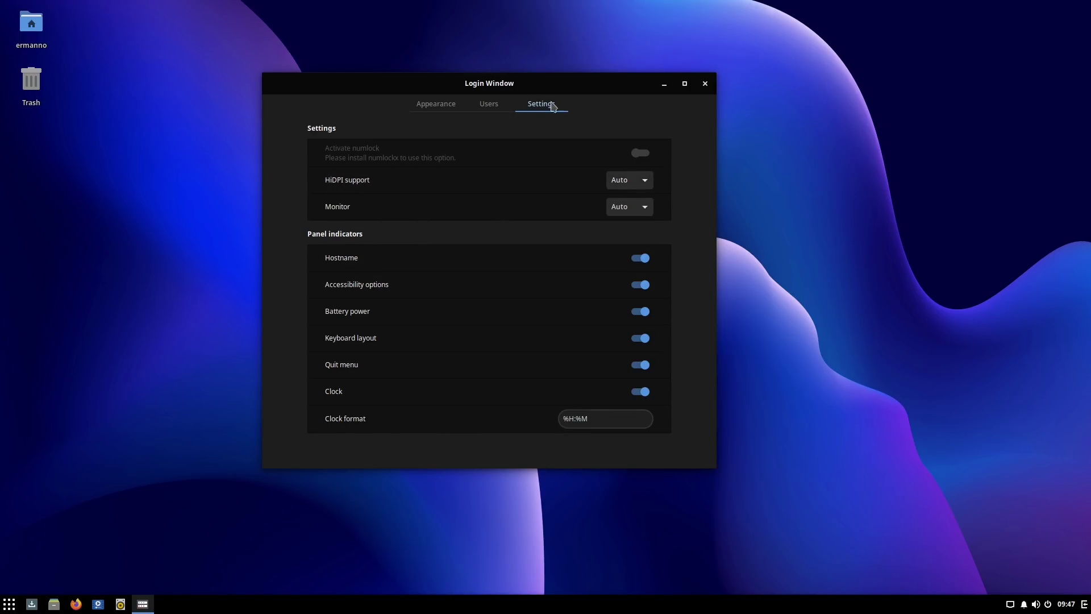
pyautogui.click(705, 84)
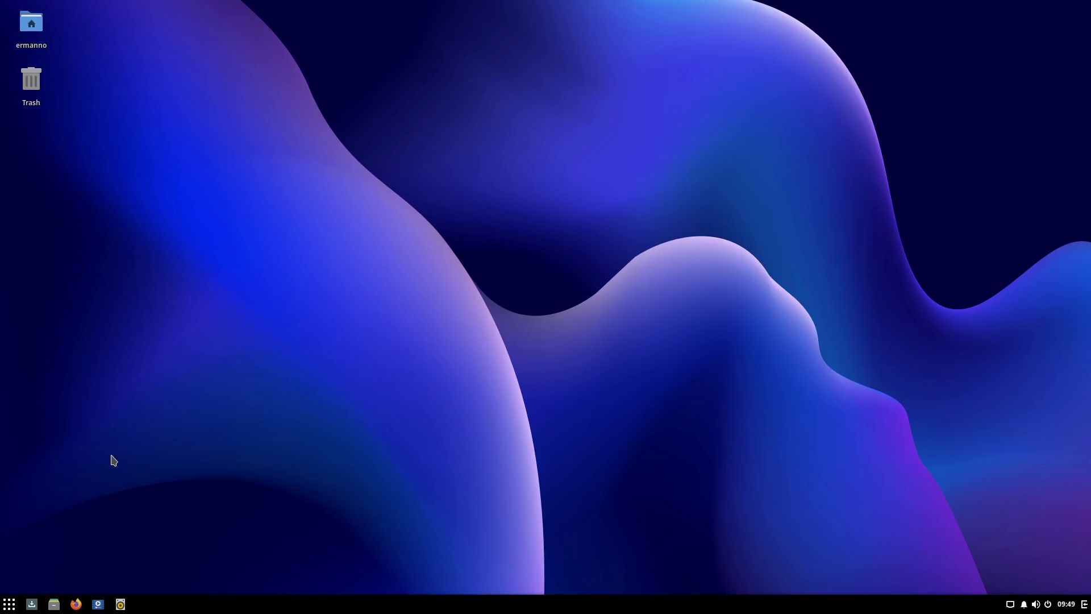
# Step: Launch Firefox, search the web for "solus flathub", and accept Google's cookies
pyautogui.click(76, 603)
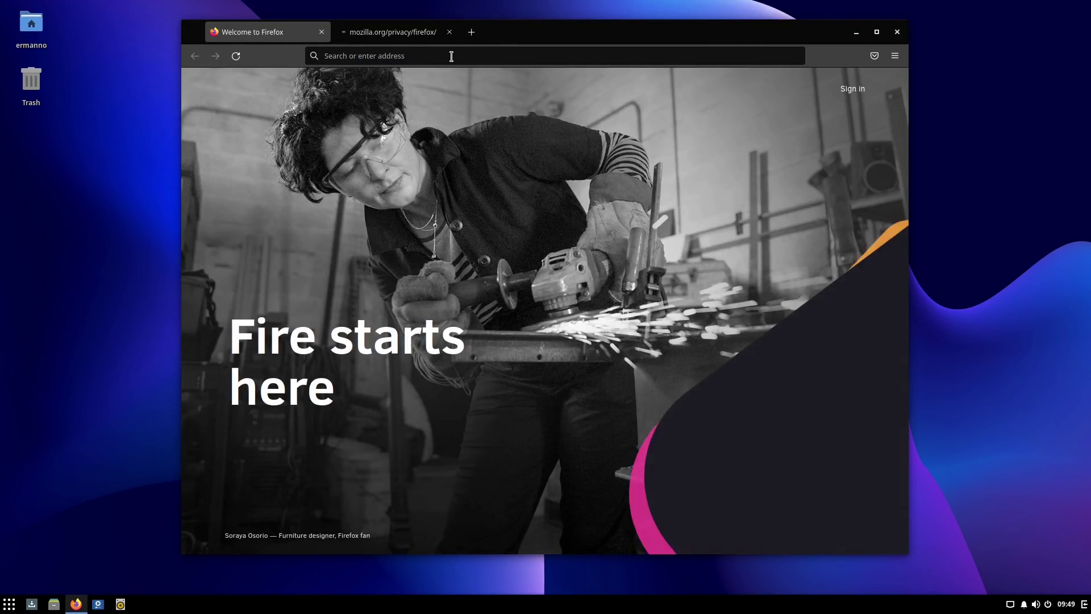
pyautogui.click(452, 56)
pyautogui.write('solues')
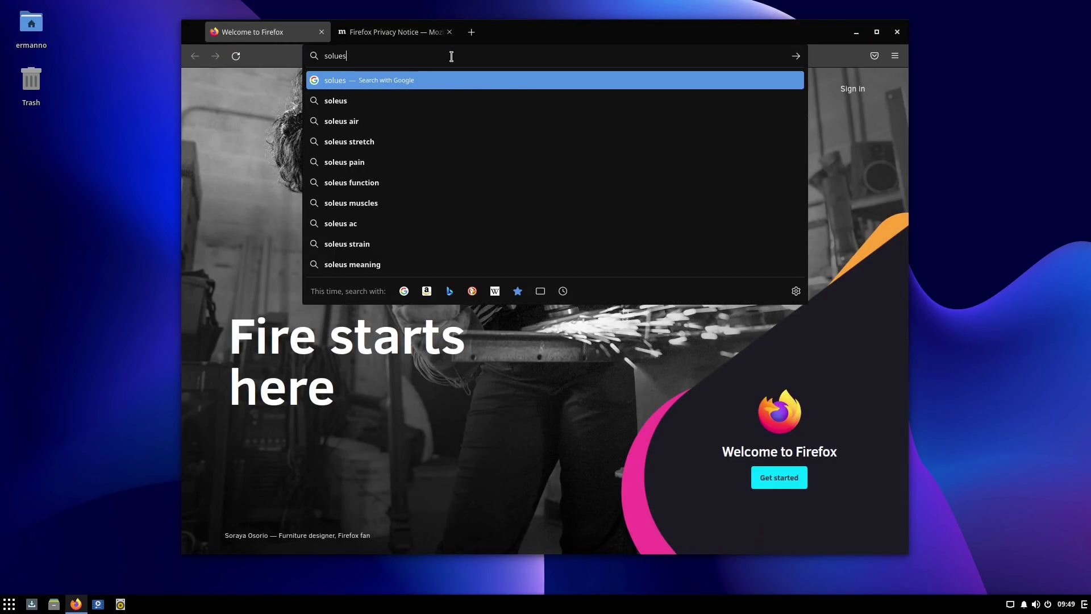
pyautogui.press('BackSpace')
pyautogui.write('s flathub')
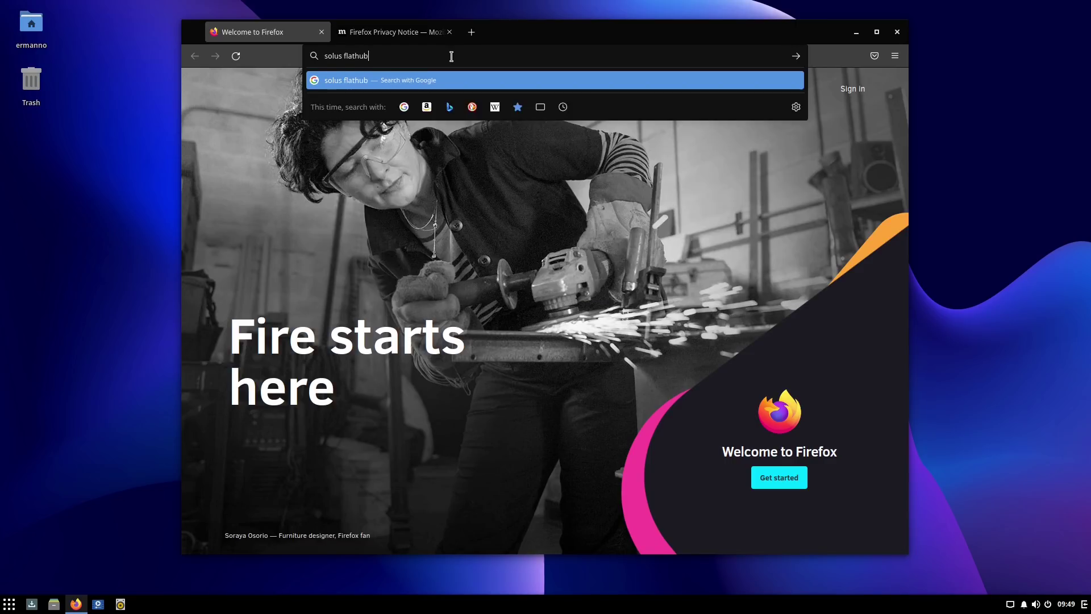
pyautogui.press('Return')
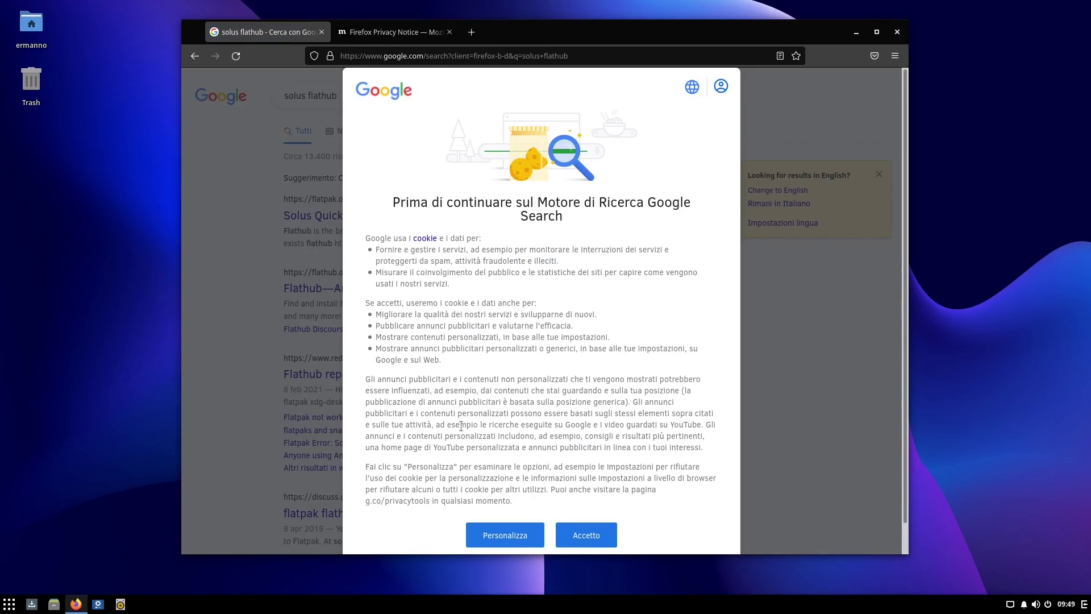
pyautogui.click(574, 532)
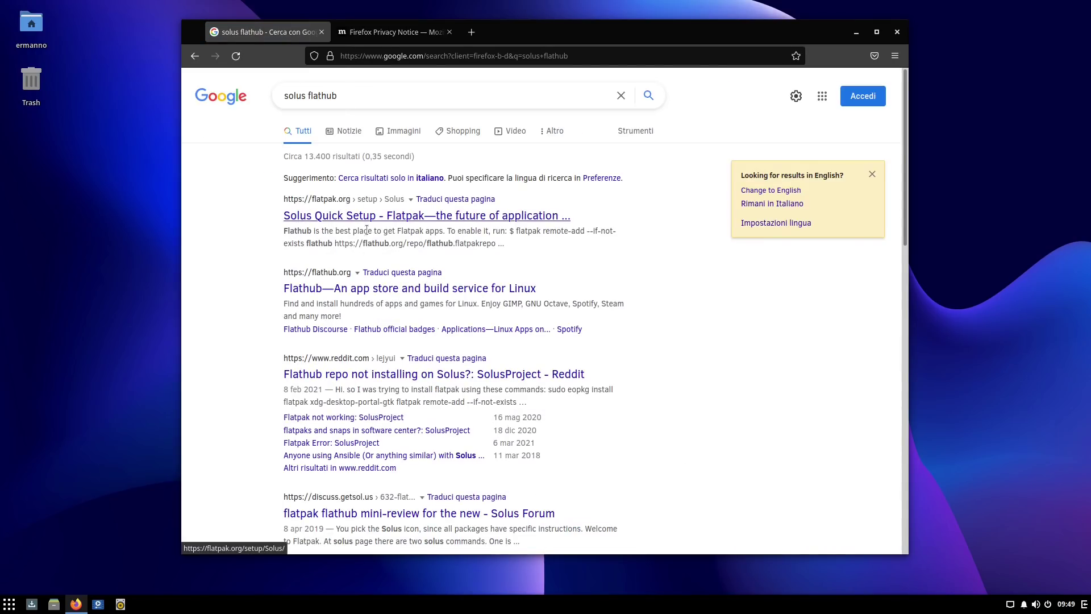
# Step: Open the flatpak.org Solus Quick Setup page and copy the command that installs Flatpak
pyautogui.click(347, 216)
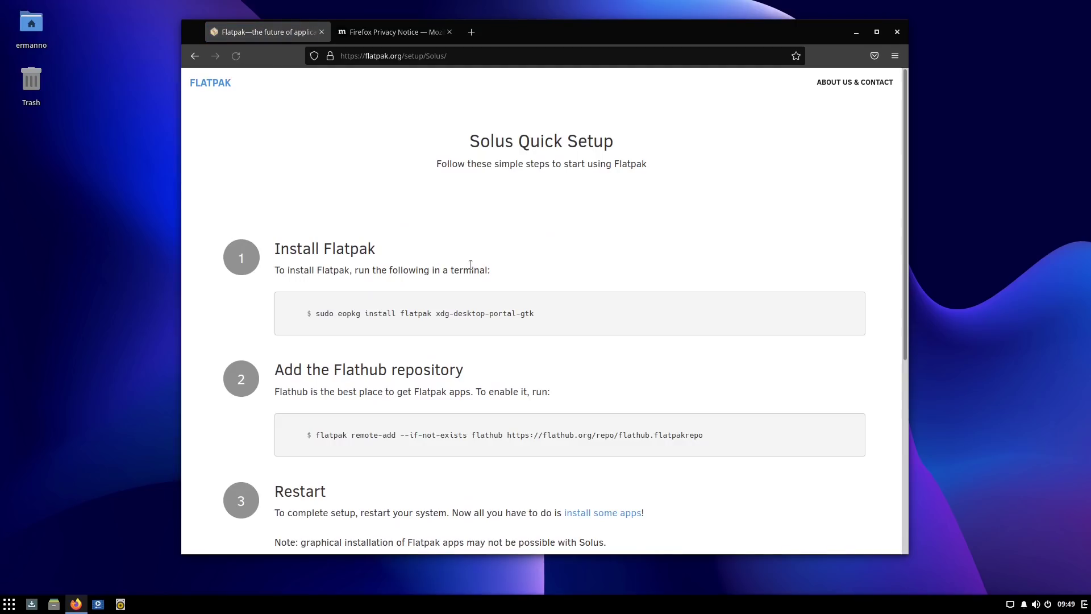
pyautogui.scroll(-1, 486, 284)
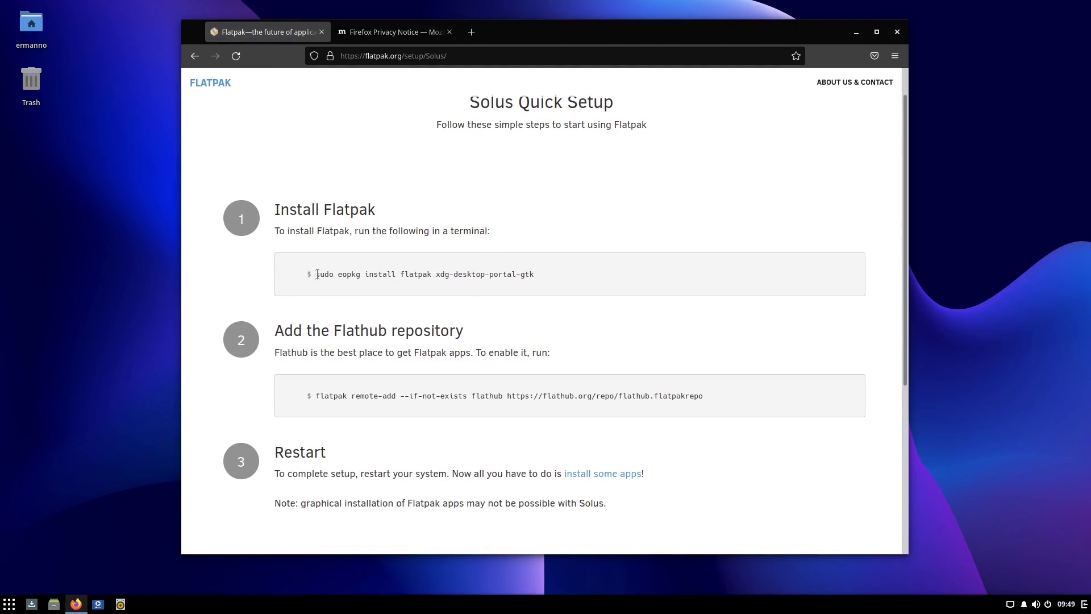
pyautogui.moveTo(317, 275); pyautogui.dragTo(533, 273)
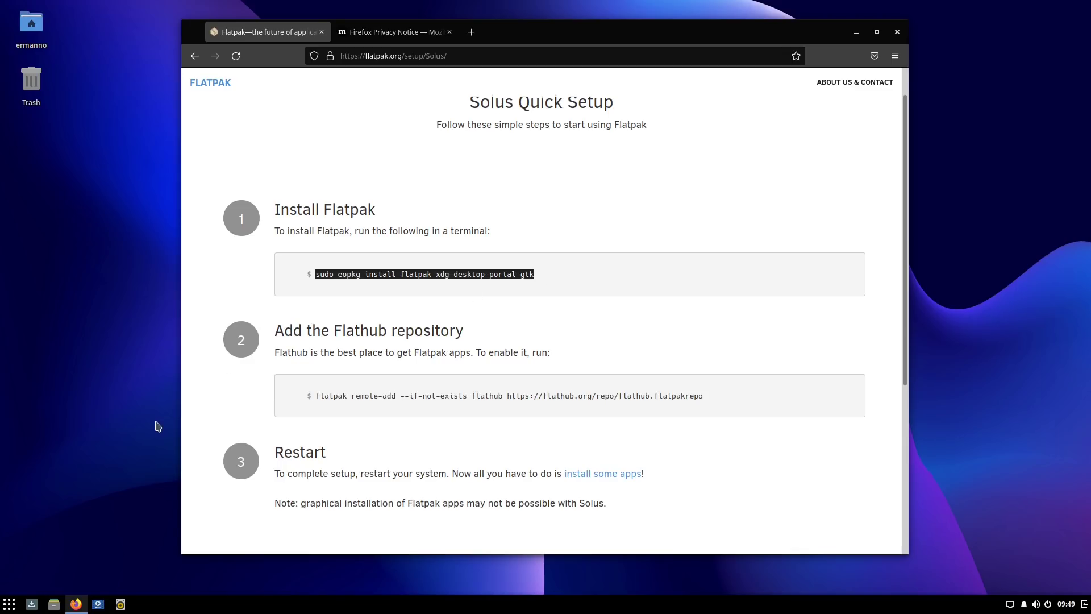
# Step: Find and launch Terminal with the search term "ter", and enlarge its text by three zoom levels
pyautogui.press('super')
pyautogui.write('ter')
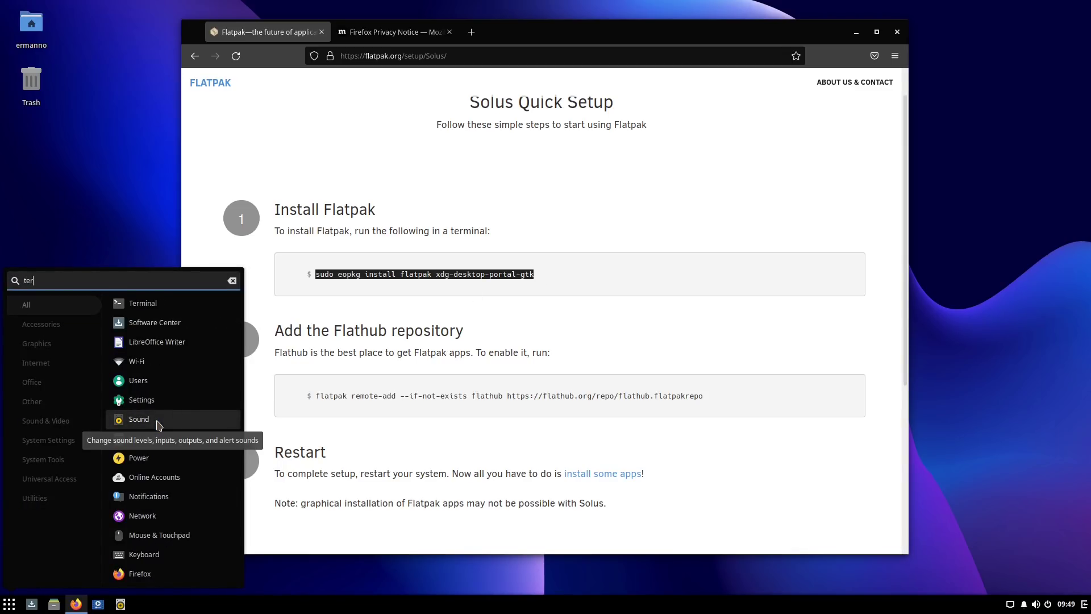
pyautogui.press('Return')
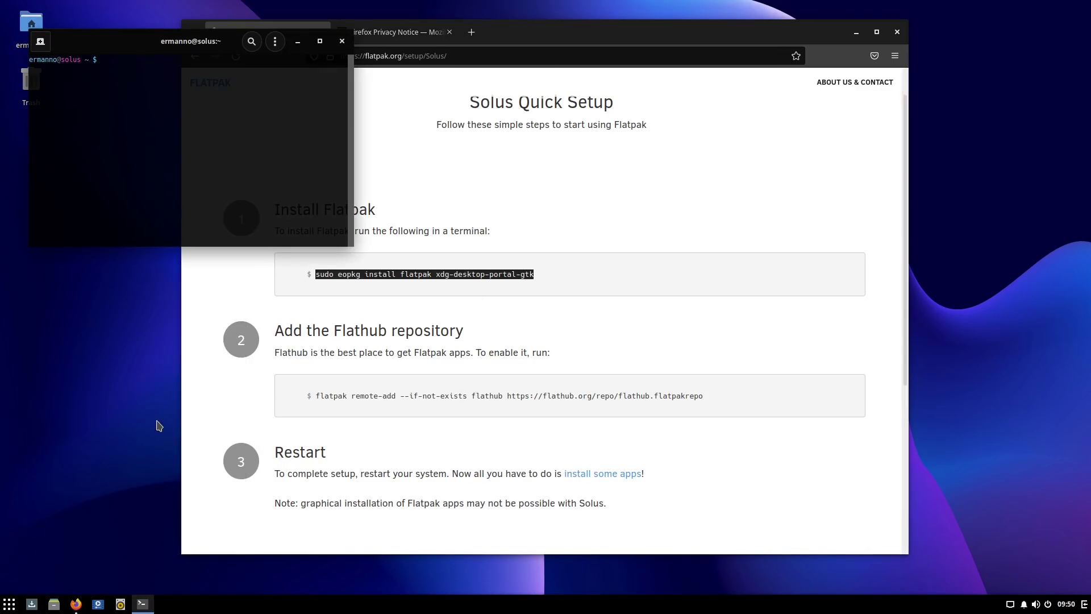
pyautogui.hotkey('ctrl', '+')
pyautogui.hotkey('ctrl', '+')
pyautogui.hotkey('ctrl', '+')
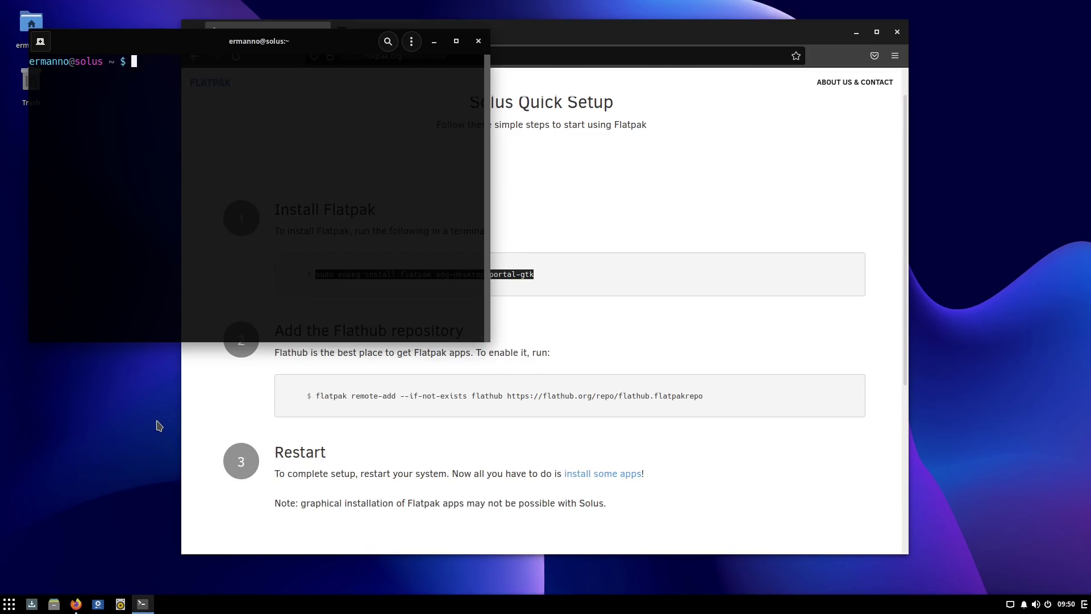
# Step: Install Flatpak by running "sudo eopkg install flatpak xdg-desktop-portal-gtk", entering the account password when asked
pyautogui.hotkey('ctrl', 'shift', 'v')
pyautogui.press('Return')
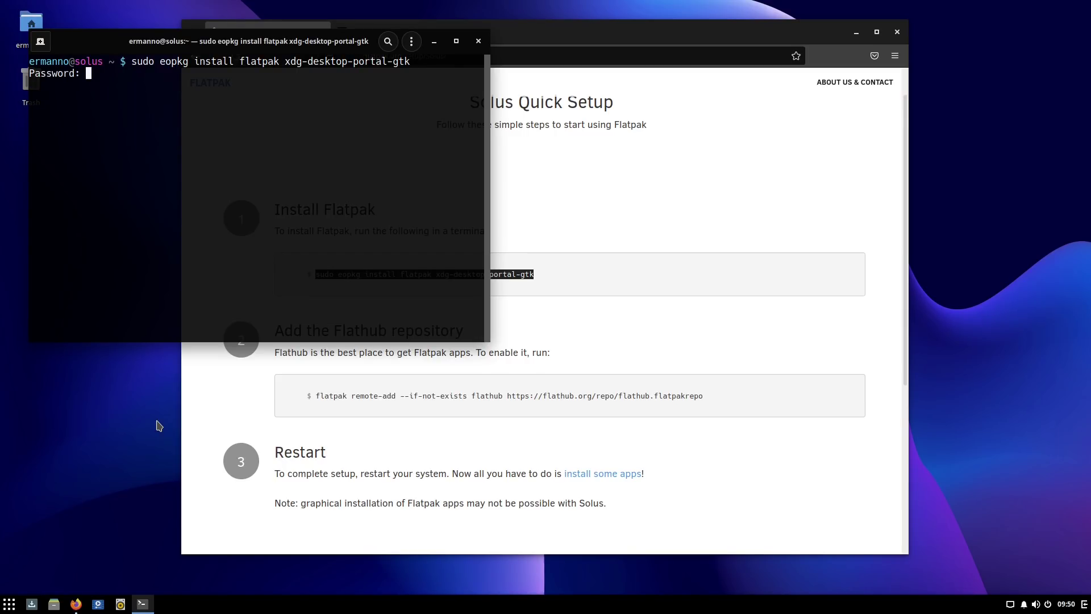
pyautogui.press('Return')
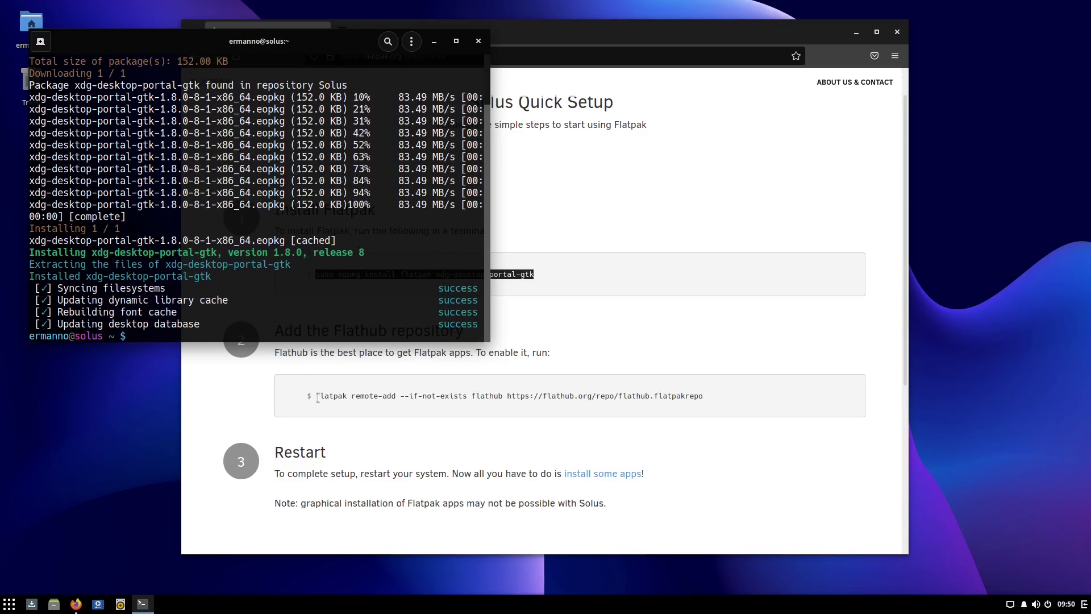
pyautogui.moveTo(316, 395); pyautogui.dragTo(700, 398)
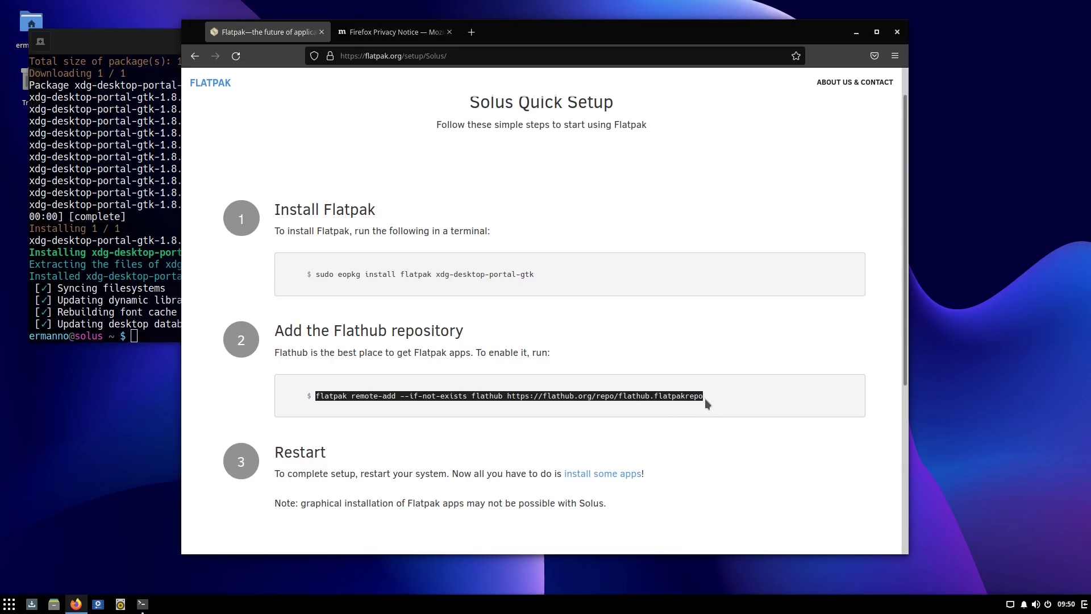
pyautogui.click(896, 32)
pyautogui.click(641, 146)
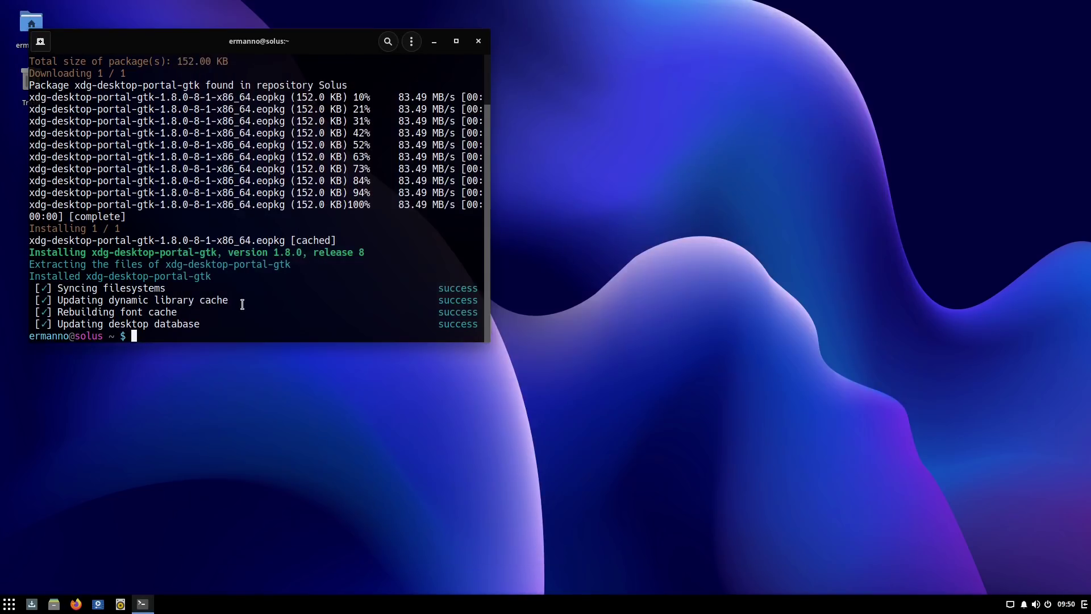
pyautogui.write('flatpak remote-add --if-not-exists flathub https://flathub.org/repo/flathub.flatpakrepo')
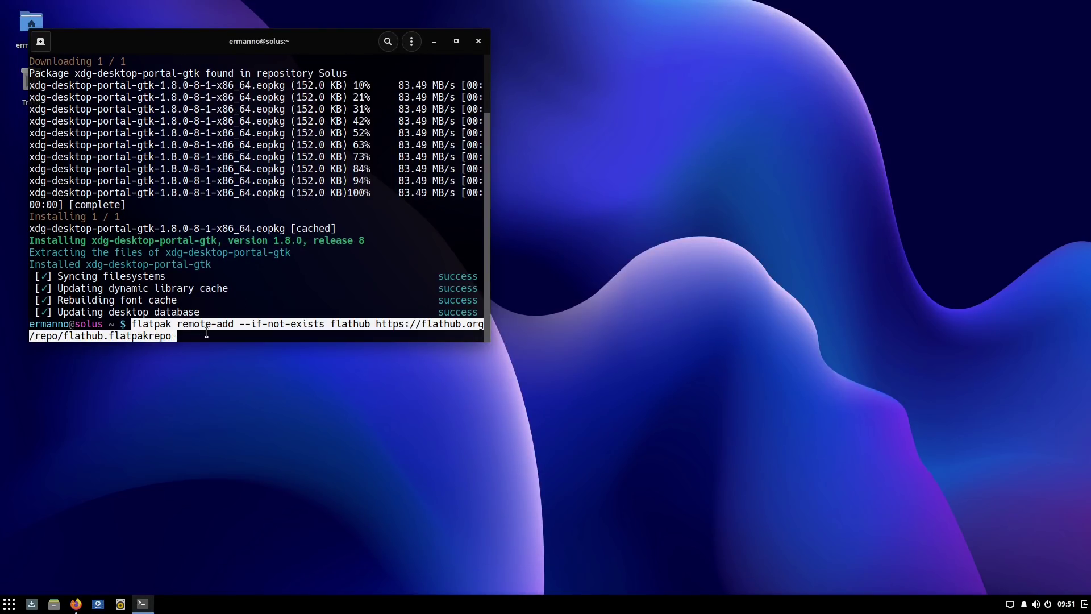
pyautogui.press('Return')
# Step: Add the Flathub repository by rerunning the previous "flatpak remote-add" command with sudo in front of it
pyautogui.press('Up')
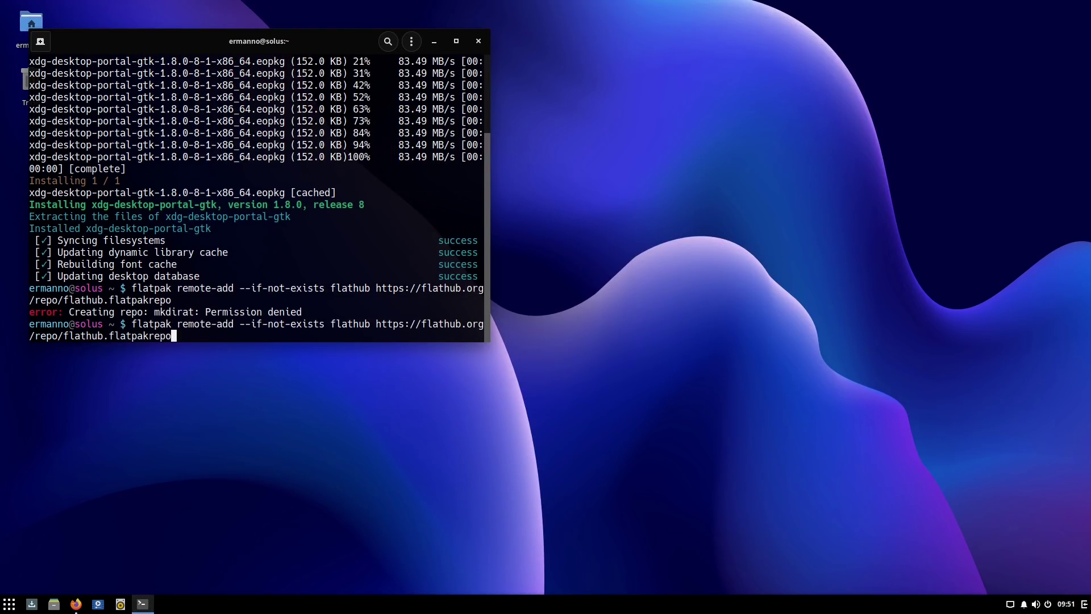
pyautogui.press('Home')
pyautogui.write('sudo')
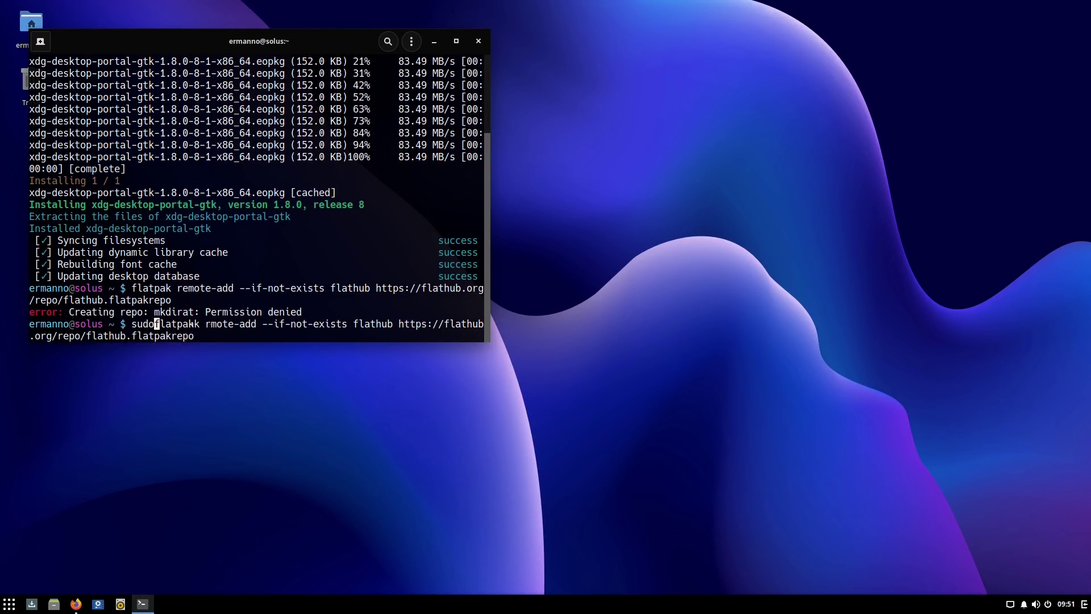
pyautogui.press('Return')
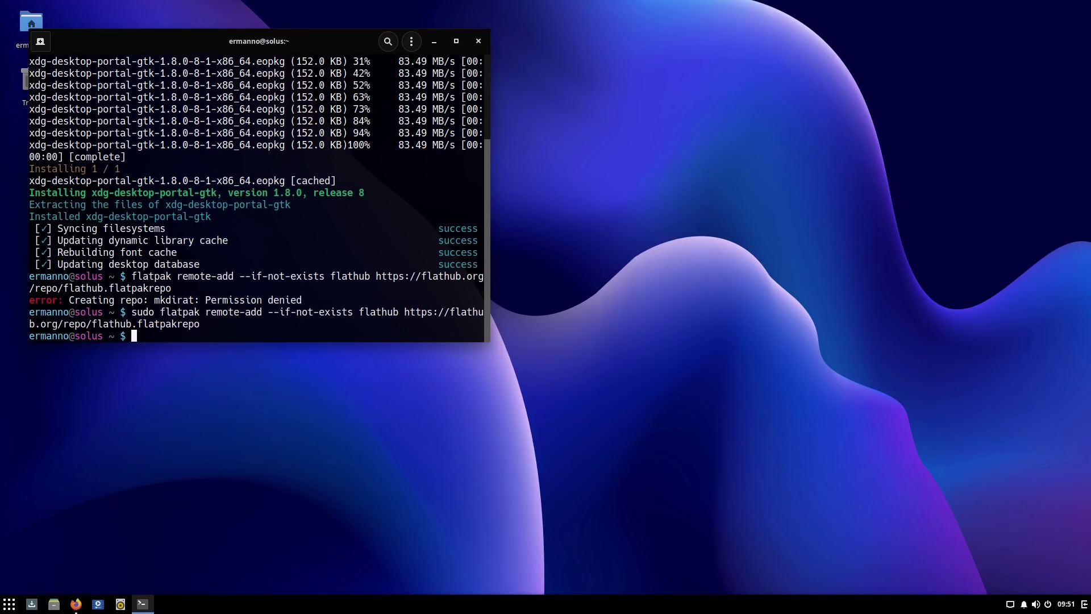
# Step: Clear the terminal output and enlarge the terminal text by two zoom levels
pyautogui.hotkey('ctrl', 'l')
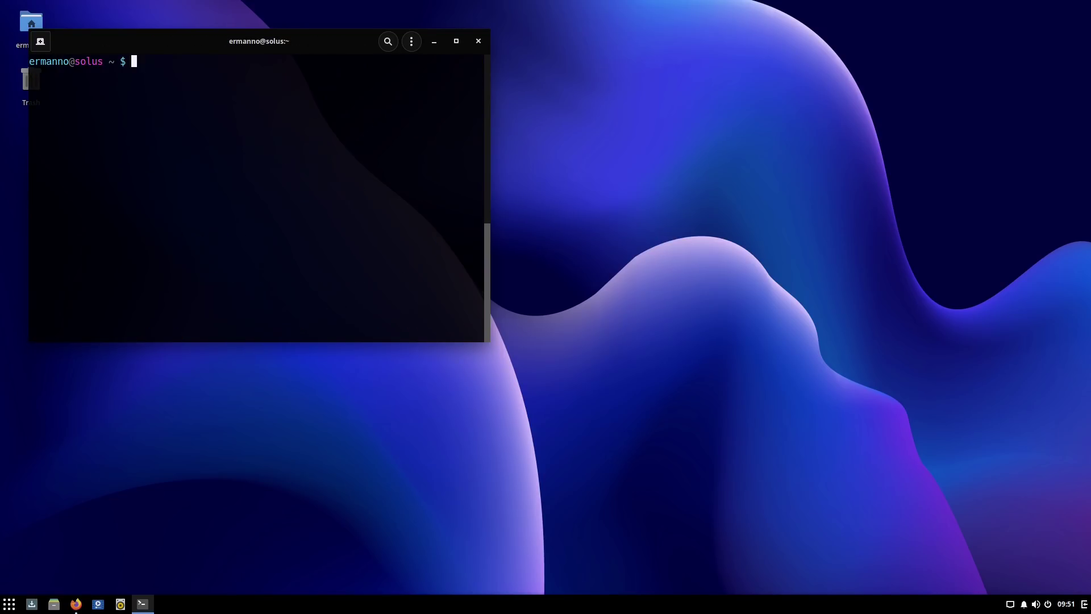
pyautogui.hotkey('ctrl', '+')
pyautogui.hotkey('ctrl', '+')
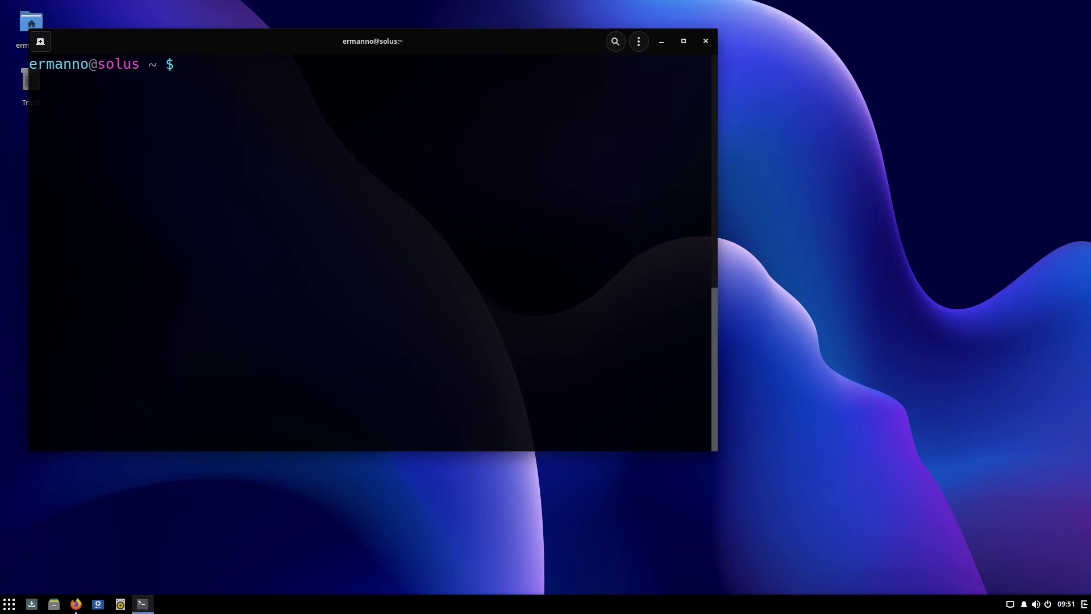
# Step: Try installing Kdenlive with "flatpak install kdenlive", accepting the remote, ref and runtime but answering "n" to the final system changes
pyautogui.write('flatpa')
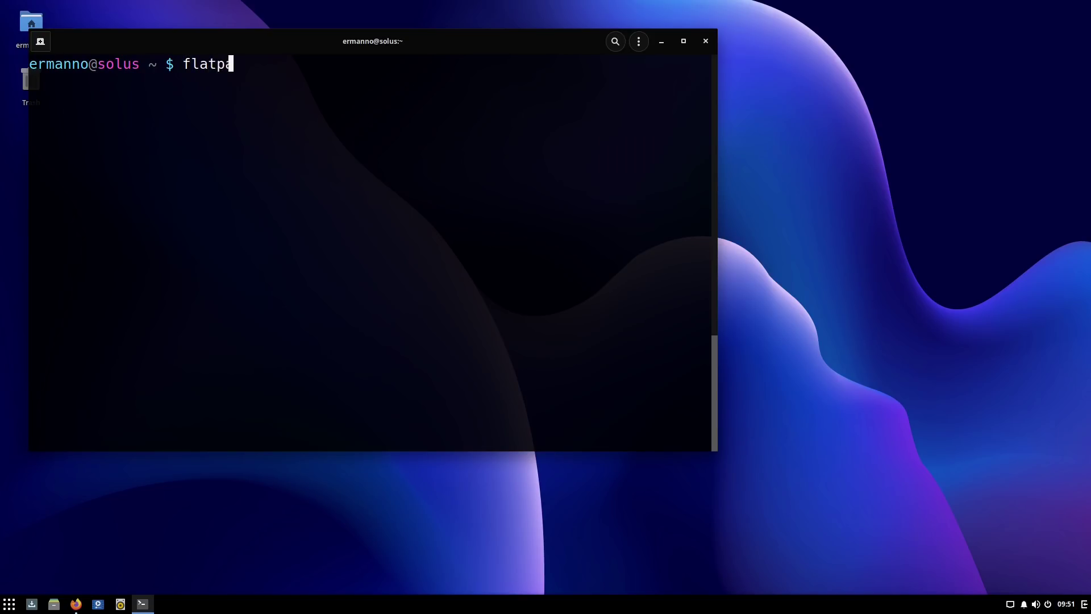
pyautogui.write('k install kd')
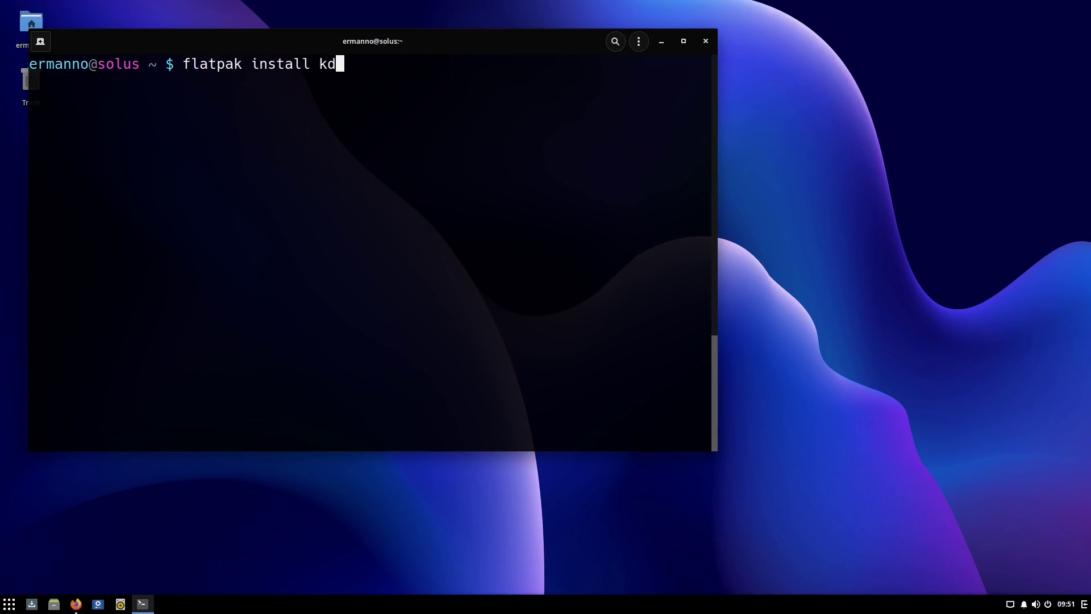
pyautogui.write('enlive')
pyautogui.press('Return')
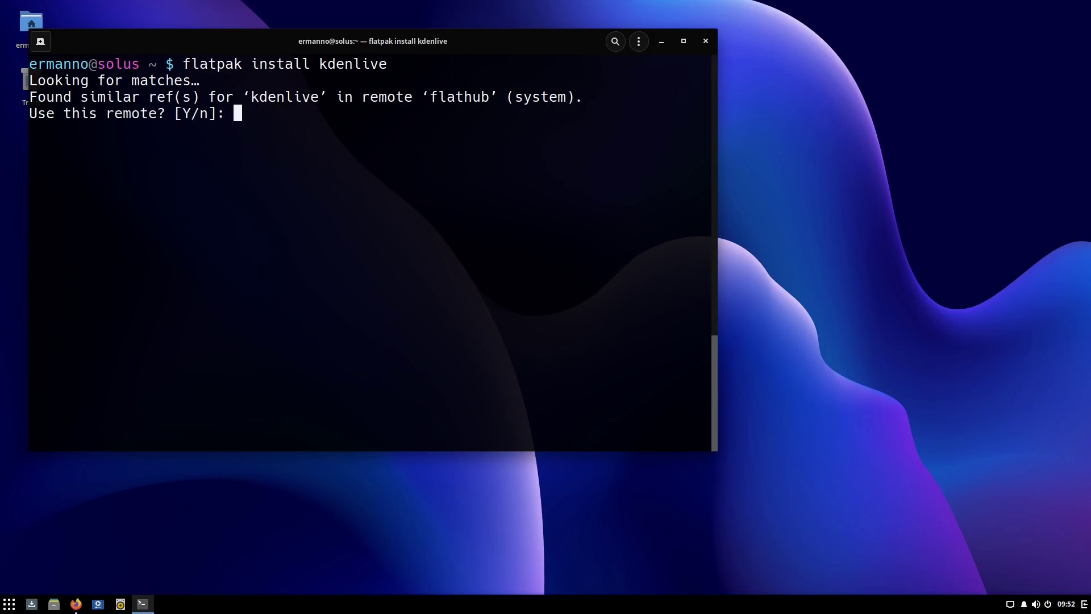
pyautogui.press('Return')
pyautogui.press('Return')
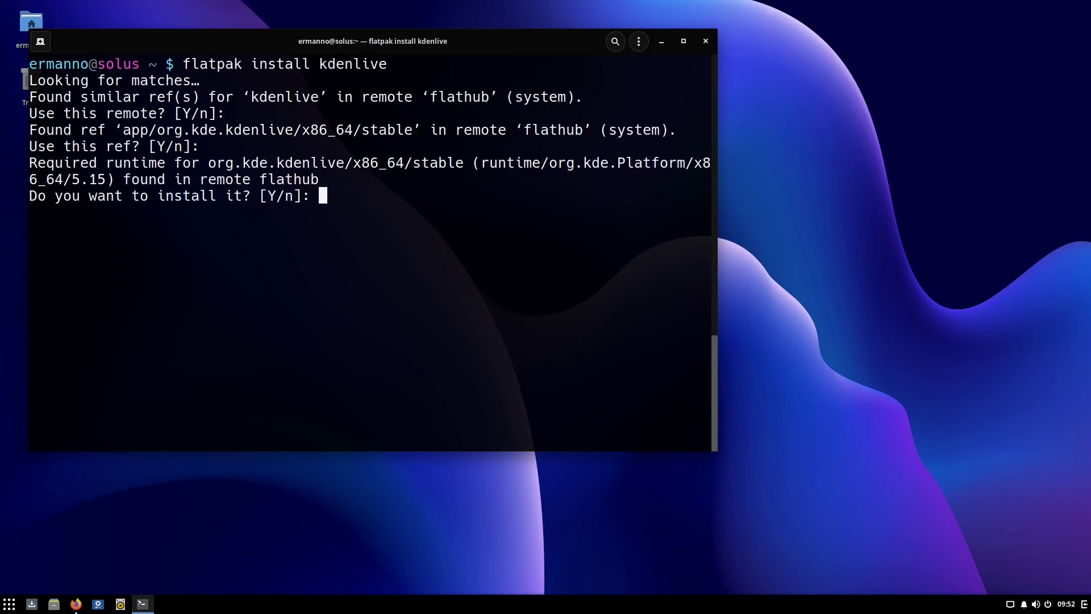
pyautogui.press('Return')
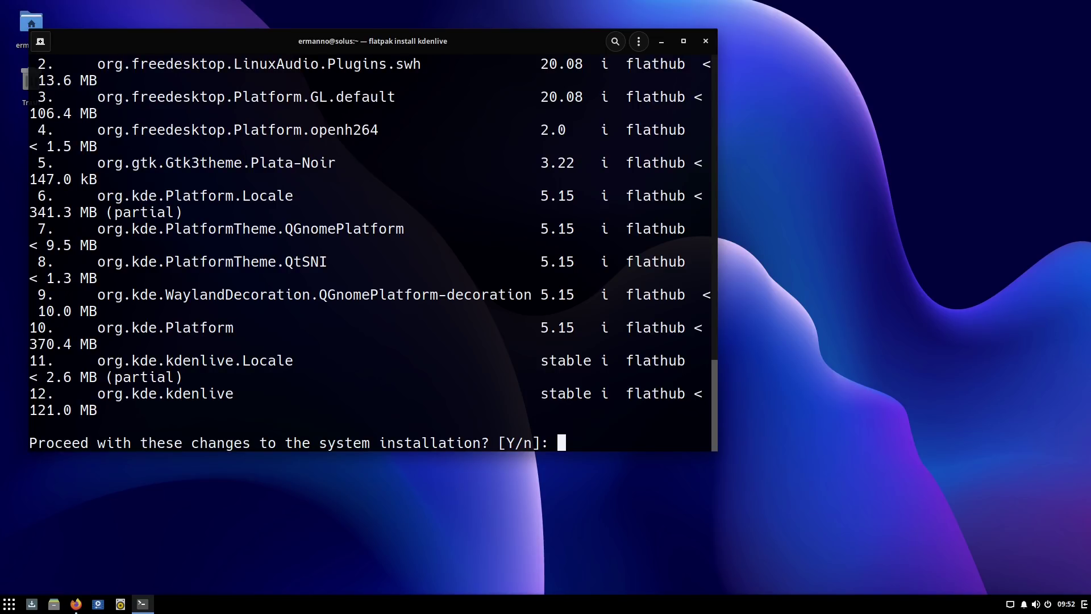
pyautogui.write('n')
pyautogui.press('Return')
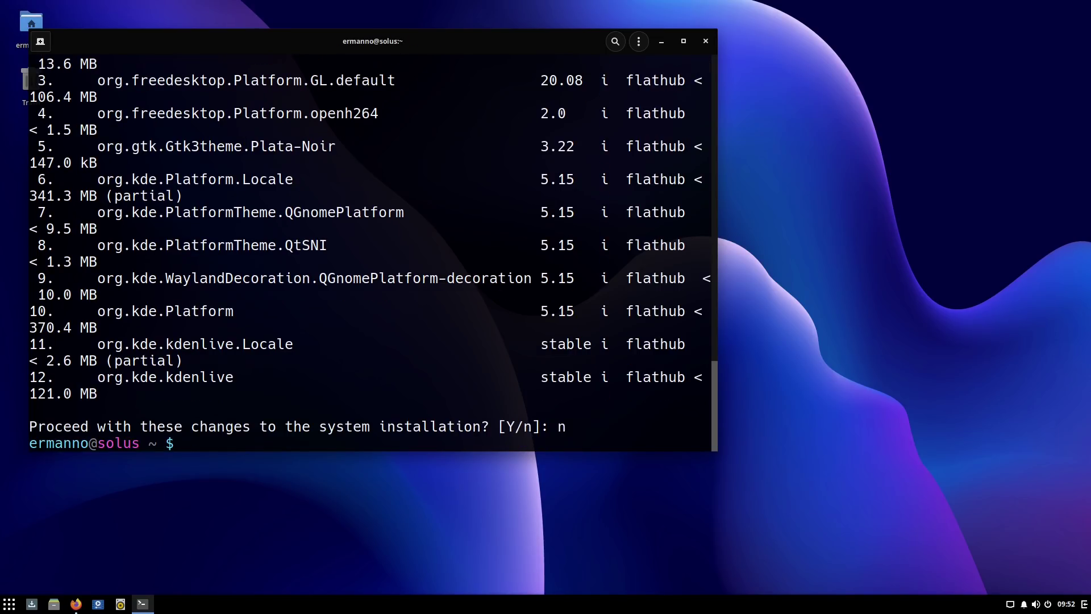
# Step: Close the terminal session, then bring up the remaining Firefox window with the Flatpak setup page and close it
pyautogui.hotkey('ctrl', 'd')
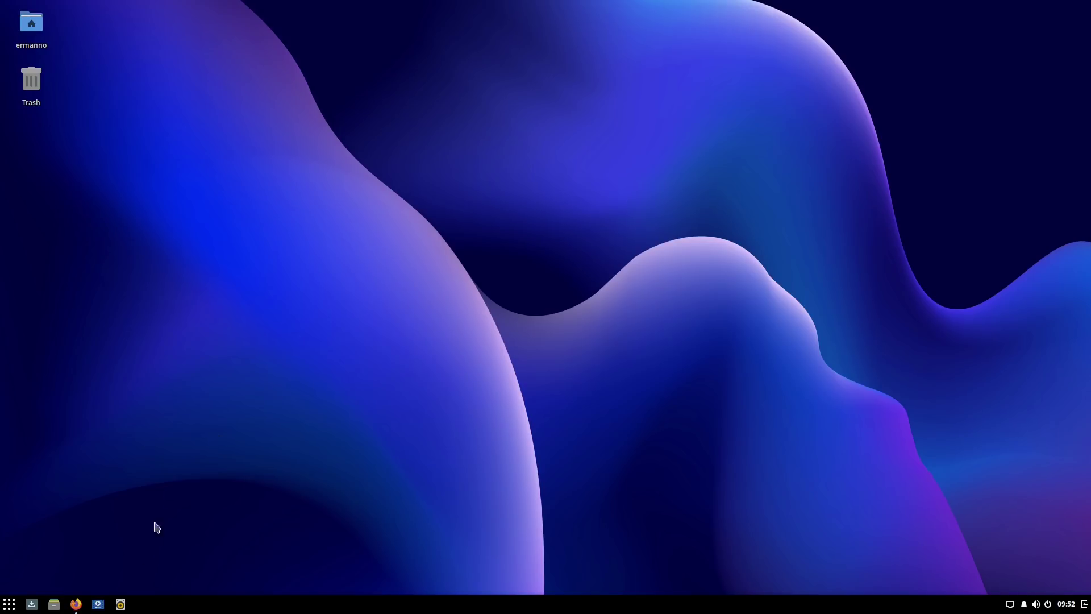
pyautogui.click(75, 604)
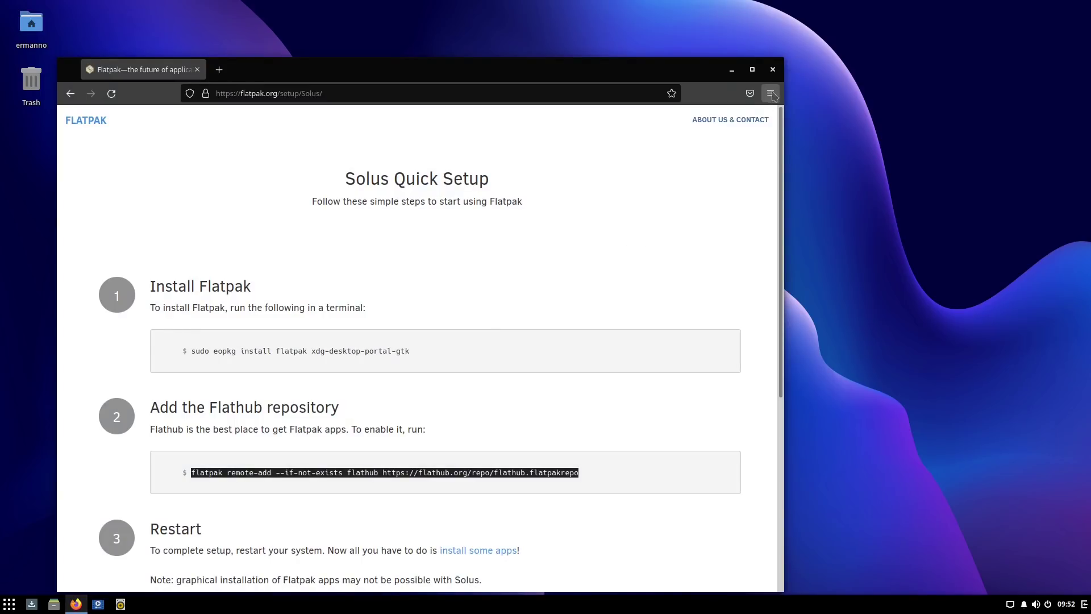
pyautogui.click(772, 69)
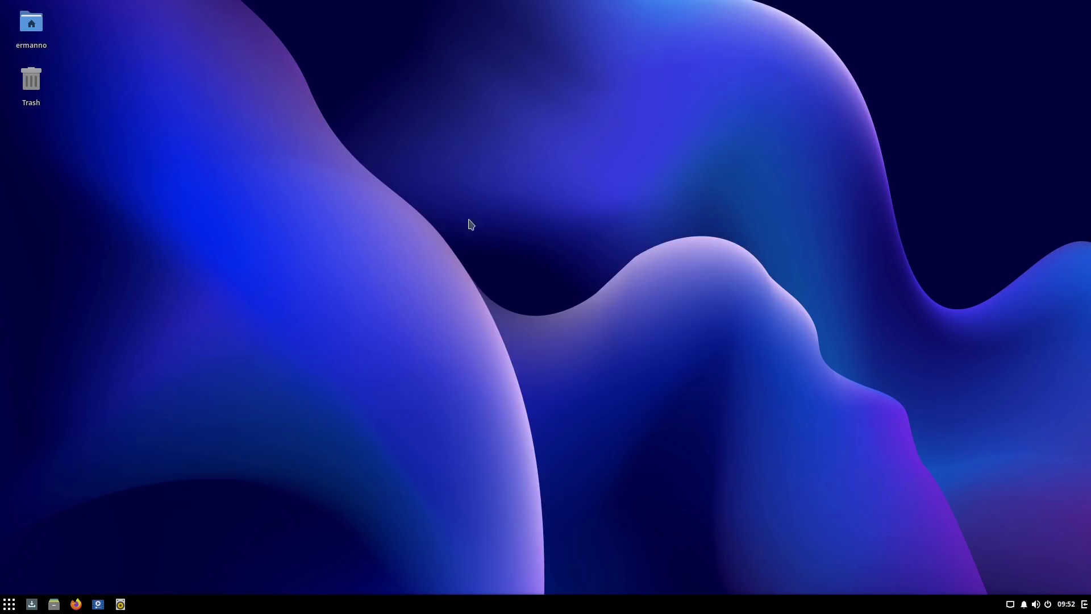
# Step: Open a new Terminal, check the system's memory usage with "free -h", and close the terminal
pyautogui.click(8, 604)
pyautogui.click(7, 605)
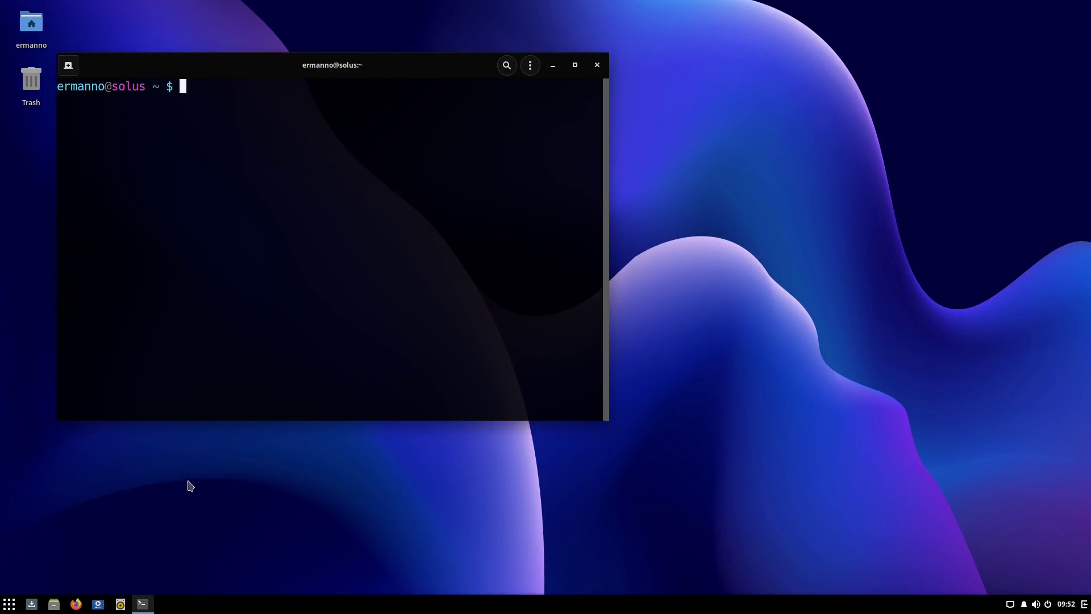
pyautogui.write('free -h')
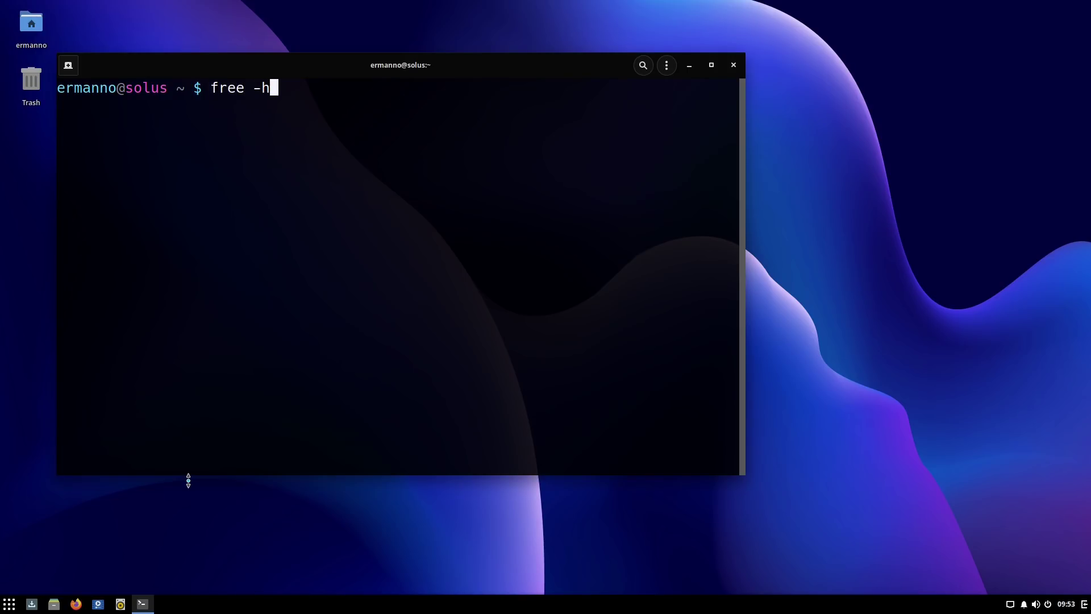
pyautogui.press('Return')
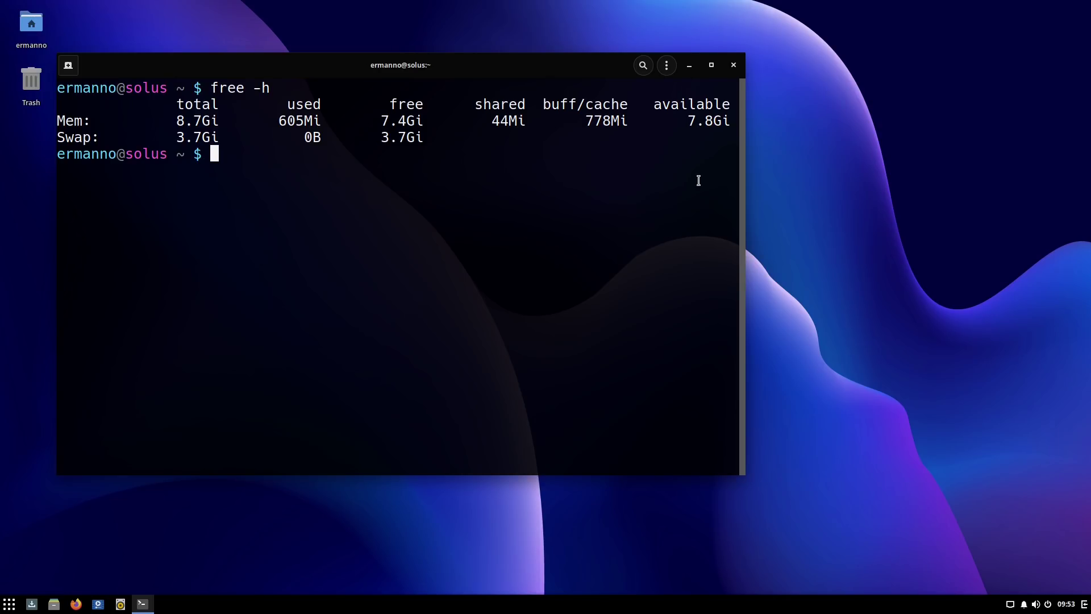
pyautogui.click(733, 65)
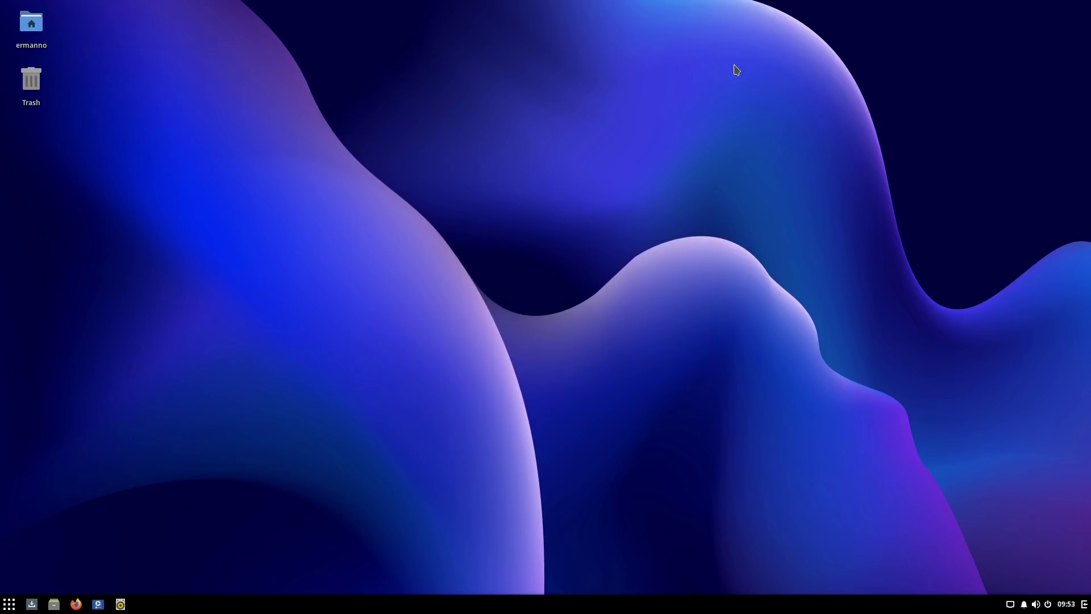